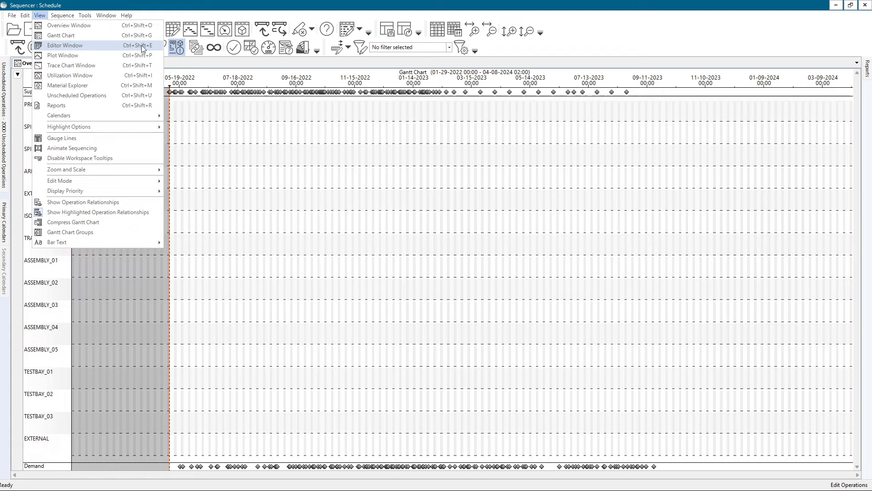
Open the Editor window and move the Order No. column to the position directly after Due Date
left_click(142, 49)
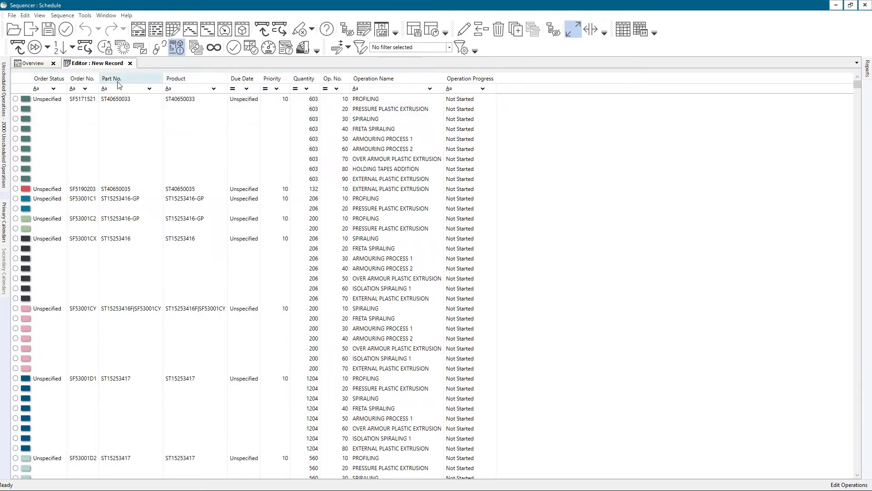
mouse_move(81, 81)
left_mouse_down()
mouse_move(260, 80)
mouse_move(68, 81)
left_mouse_up()
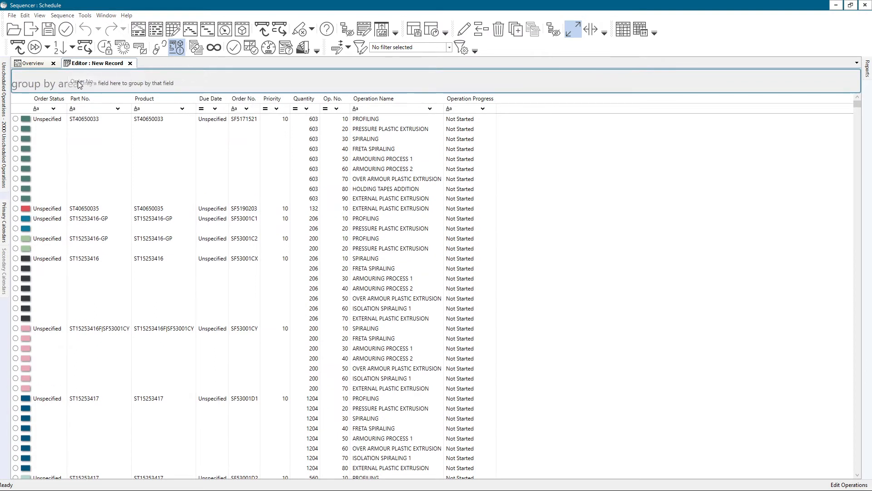
Stack Priority, Op. No. and Order No. beneath Due Date, and Operation Progress and Quantity beneath Operation Name
left_click_drag(78, 82, 210, 105)
left_click_drag(270, 99, 208, 114)
left_click_drag(369, 100, 296, 108)
left_click_drag(242, 99, 314, 123)
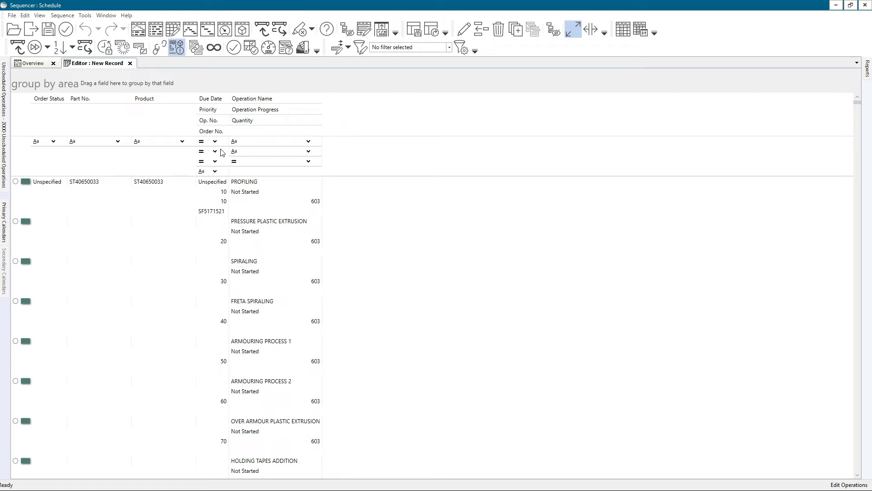
Rearrange the stacked headers into one row: Op. No., Order No., Due Date, Priority, Quantity, Operation Progress and Operation Name after Product
left_click_drag(208, 111, 296, 97)
left_click_drag(242, 109, 259, 98)
left_click_drag(197, 110, 228, 98)
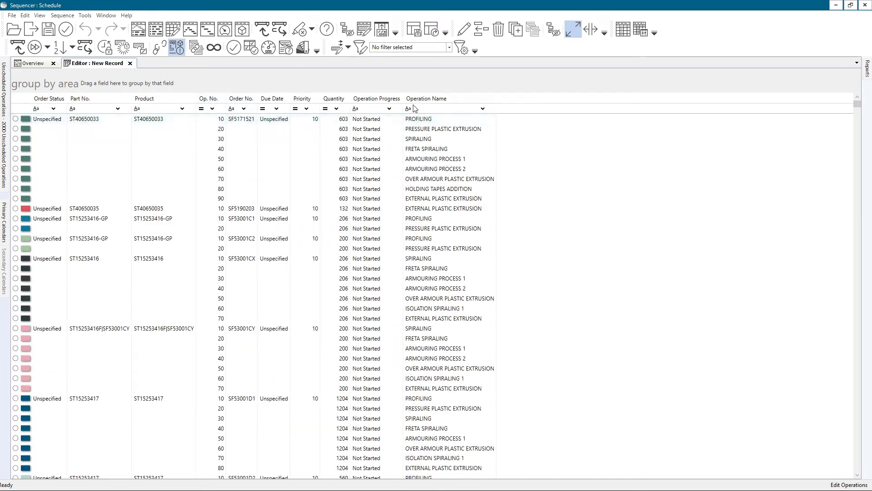
Remove the Operation Progress column from the grid and widen the Op. No. column
left_click_drag(373, 99, 509, 46)
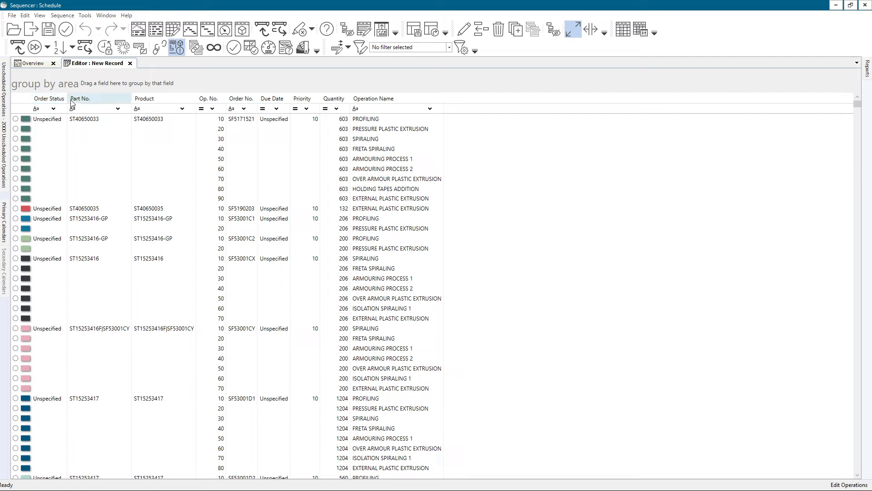
mouse_move(68, 98)
left_mouse_down()
mouse_move(92, 99)
mouse_move(44, 98)
mouse_move(66, 98)
left_mouse_up()
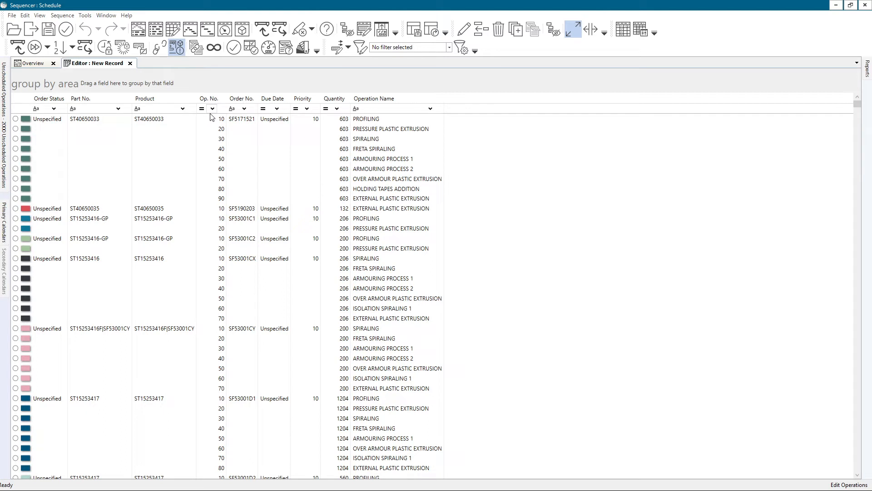
left_click_drag(221, 100, 237, 112)
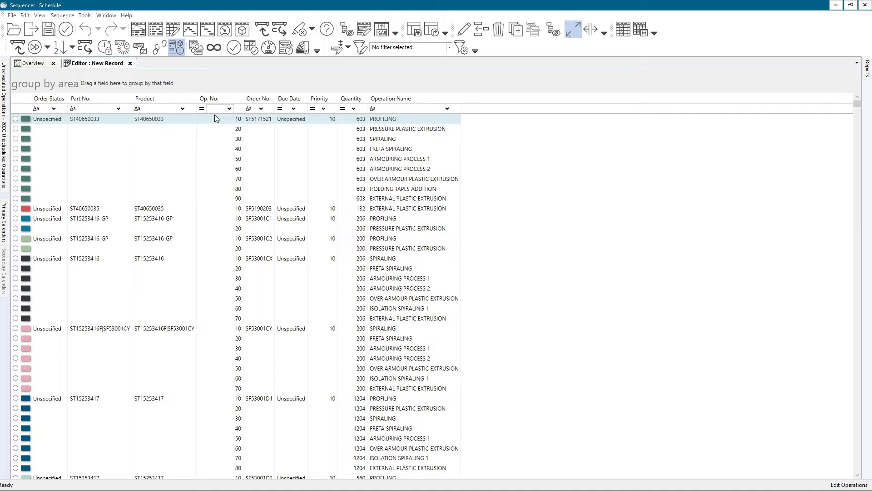
Add Critical Ratio between Priority and Quantity, and Belongs to Order No. after Operation Name, using the Field Chooser
right_click(264, 99)
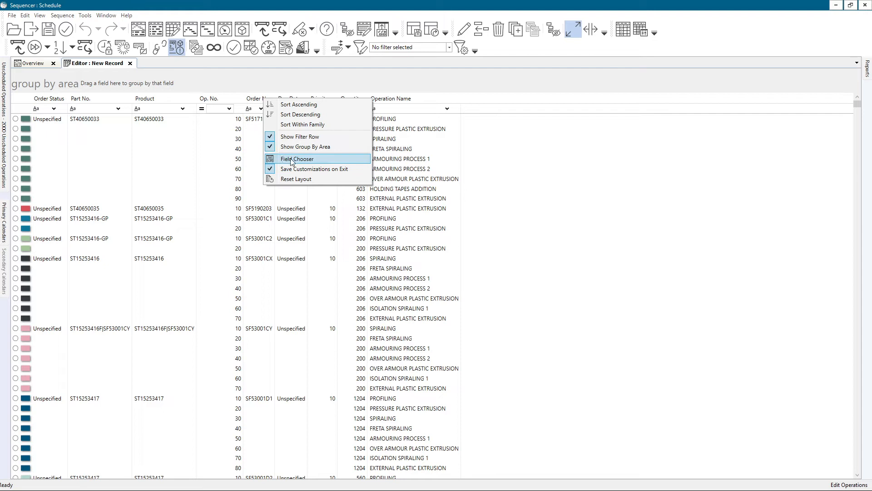
left_click(39, 15)
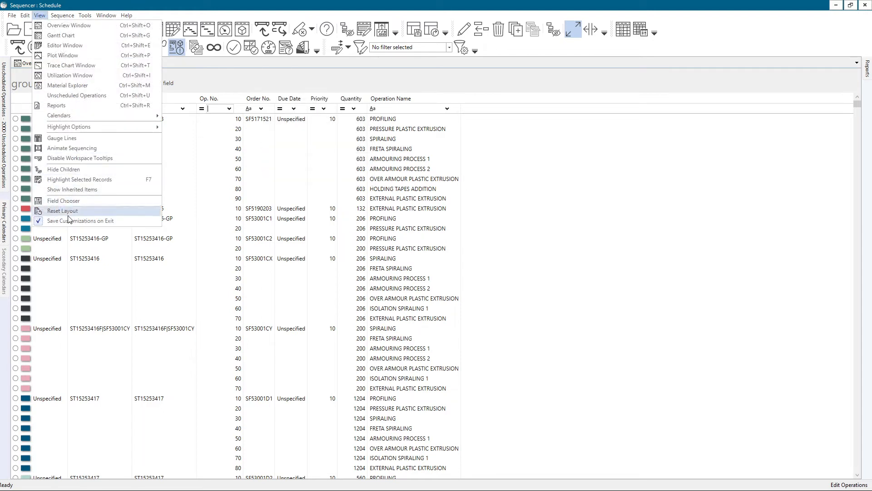
right_click(263, 99)
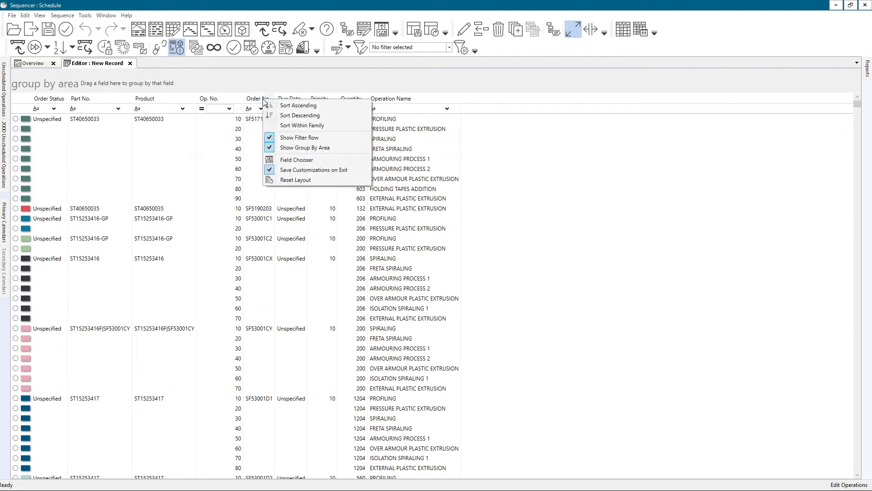
left_click(287, 160)
left_click_drag(871, 81, 122, 127)
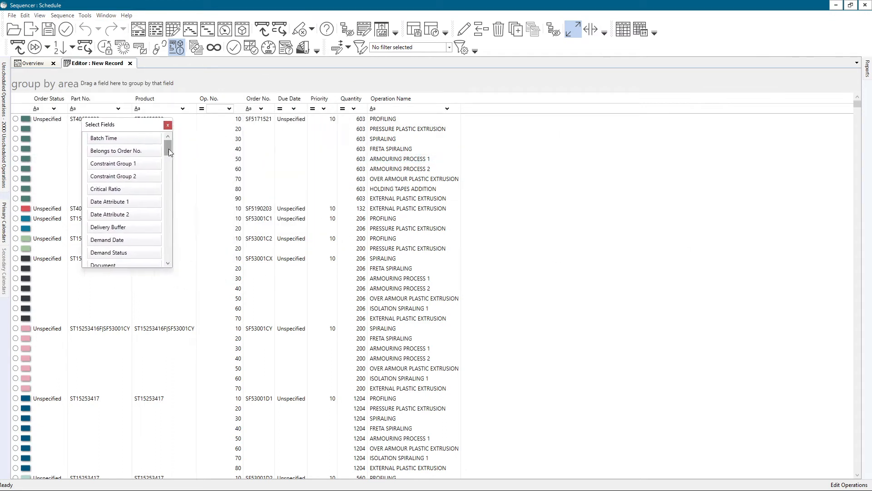
left_click_drag(169, 146, 191, 143)
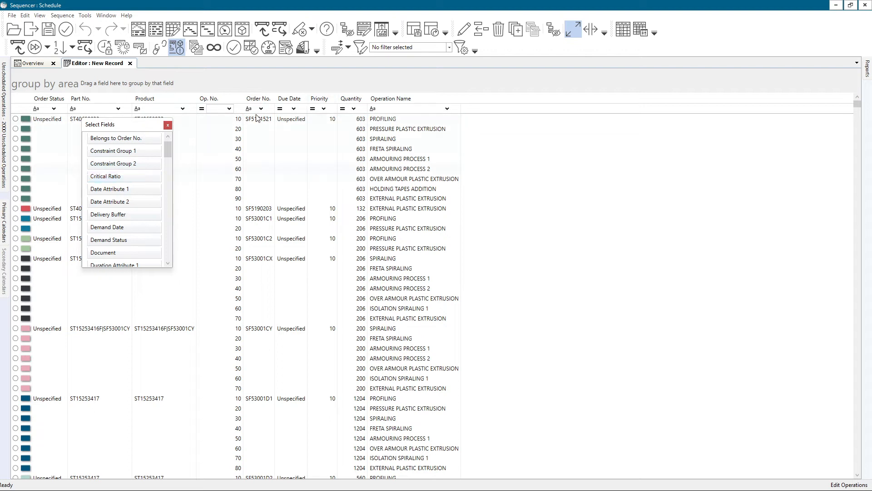
double_click(111, 178)
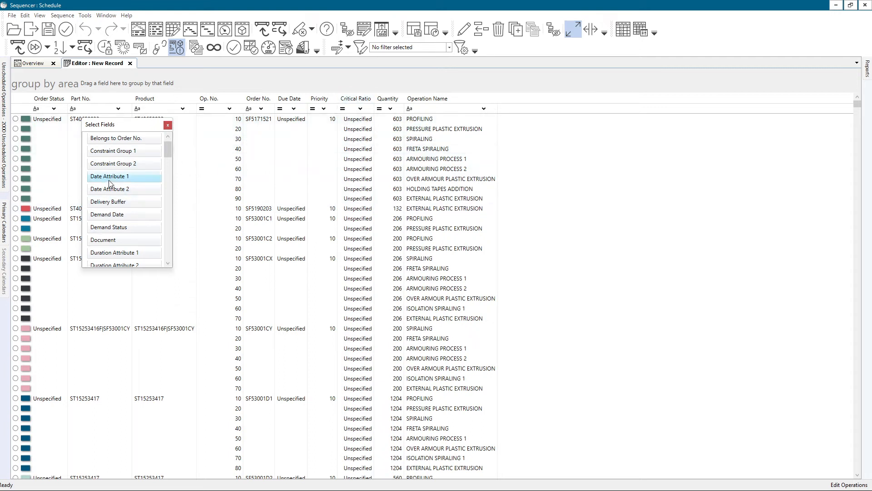
left_click_drag(122, 139, 504, 101)
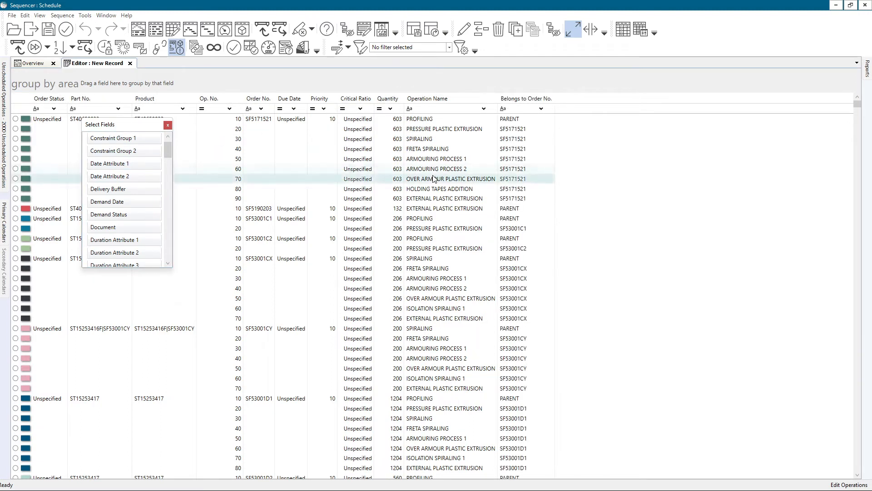
left_click(168, 125)
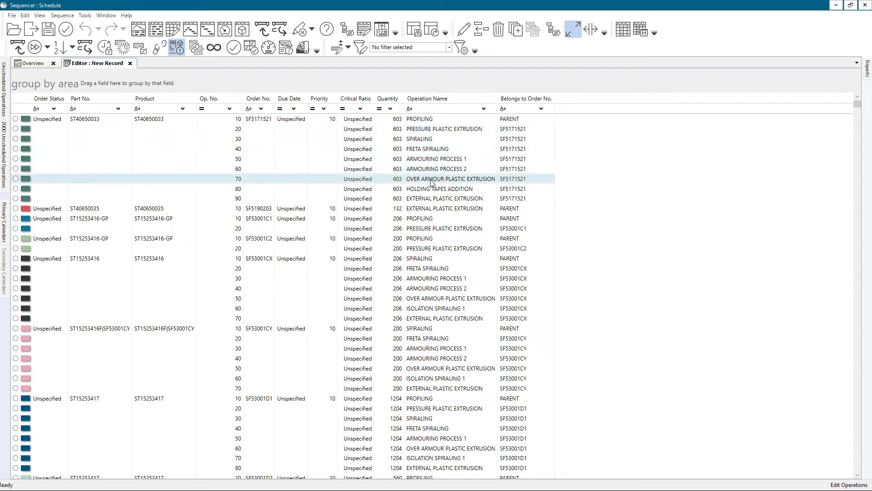
Collapse the group by area above the column headers and expand it again
left_click(446, 71)
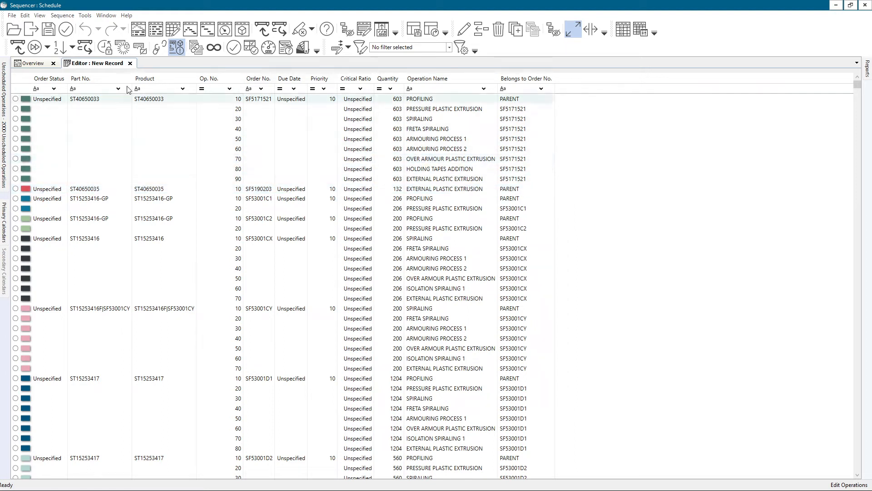
left_click(182, 71)
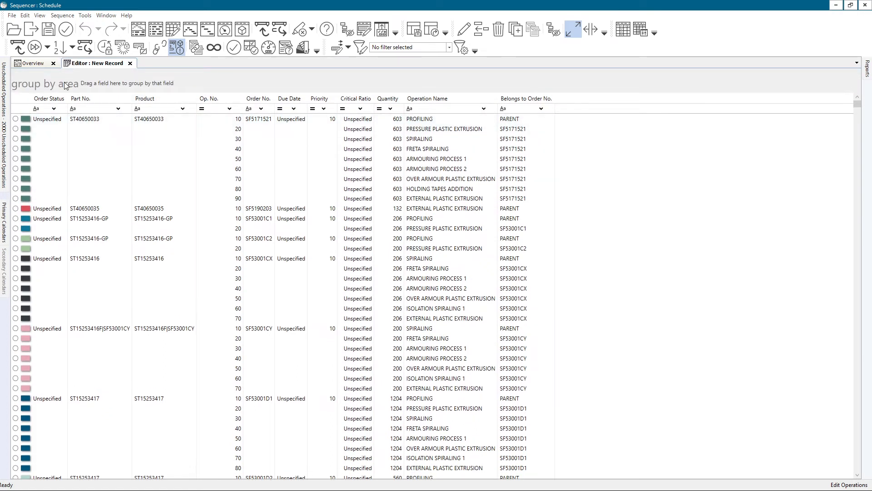
Add the Table Attribute 1 field as a column between Priority and Critical Ratio, using the Field Chooser
right_click(360, 101)
left_click(370, 162)
left_click_drag(167, 149, 191, 246)
left_click_drag(136, 164, 340, 98)
left_click(167, 125)
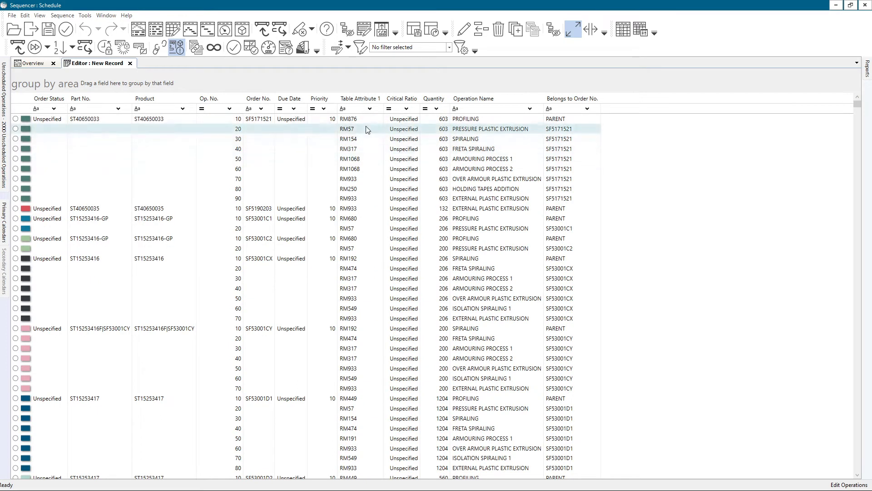
Add the Table Attribute 3 field as a column between Table Attribute 1 and Critical Ratio
right_click(362, 99)
left_click(378, 159)
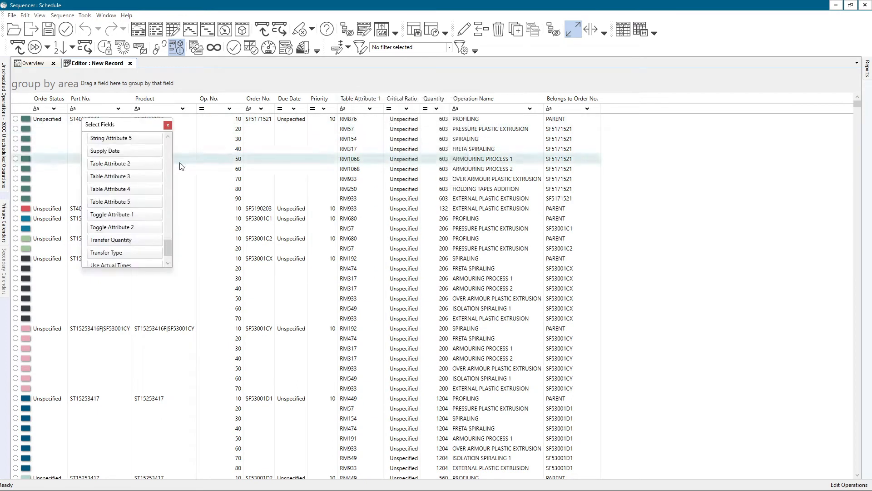
left_click_drag(109, 201, 385, 98)
left_click(168, 125)
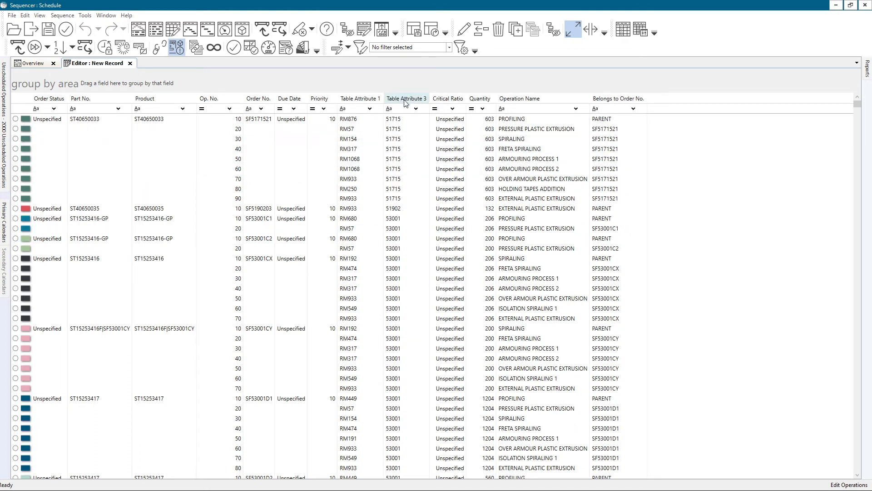
Group the operations by Table Attribute 3 and review the records inside group 90026, collapsing it when done
left_click_drag(406, 98, 243, 77)
left_click_drag(71, 84, 56, 80)
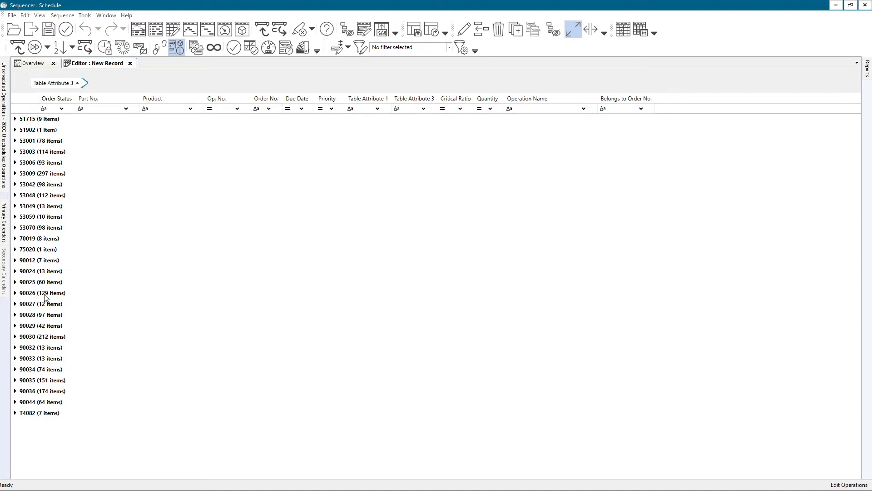
left_click(15, 293)
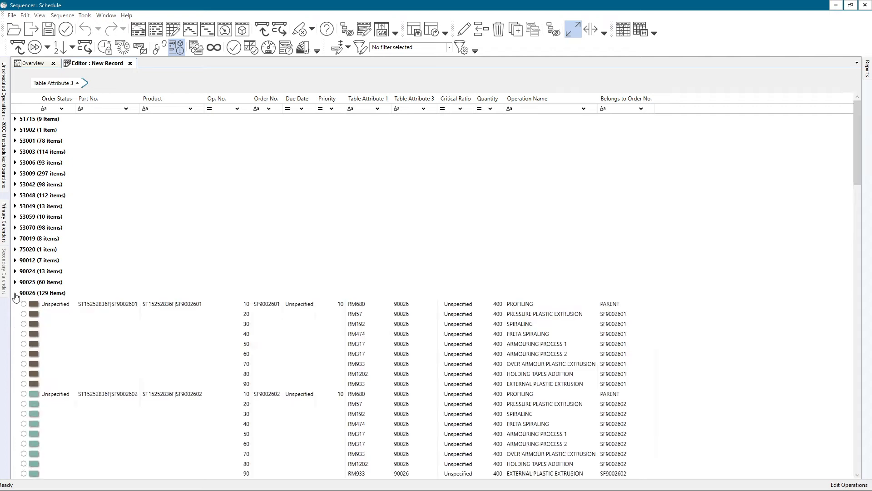
scroll(99, 320, "down", 20)
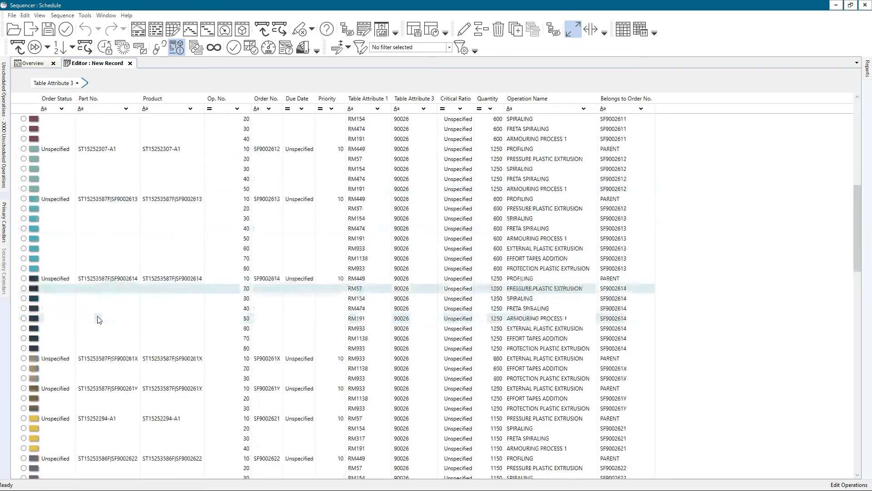
scroll(99, 320, "up", 12)
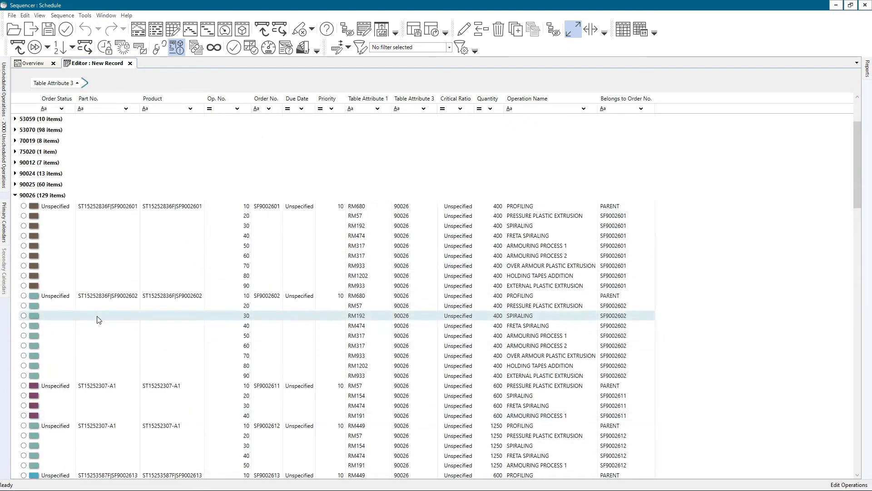
left_click(15, 198)
Add Table Attribute 1 as a second grouping level and examine subgroups RM1202, RM192 and RM317 of group 90026
left_click_drag(407, 99, 193, 80)
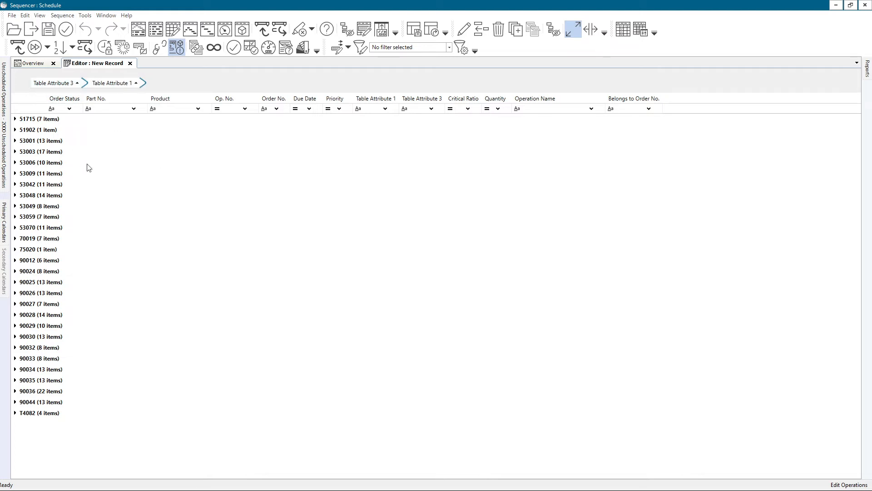
left_click(15, 293)
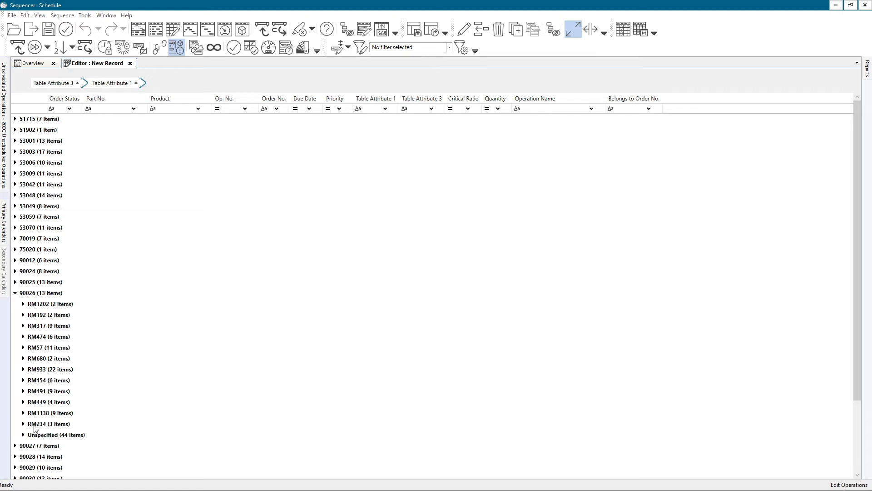
left_click(24, 304)
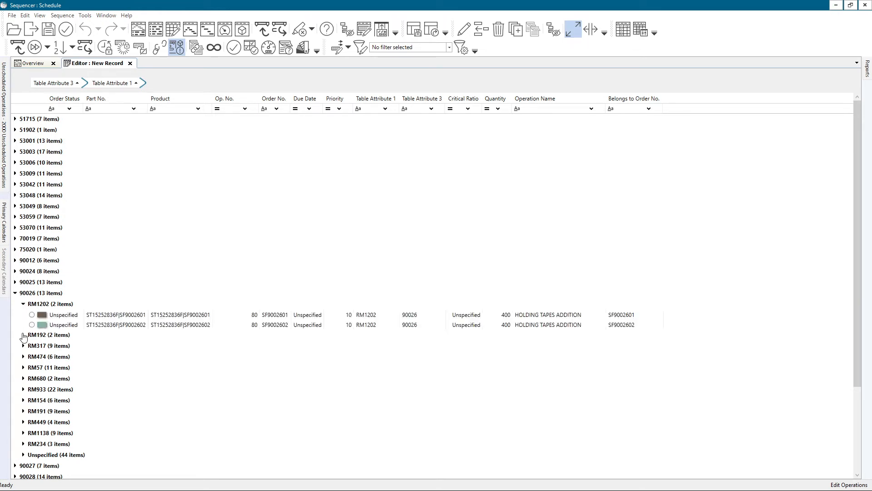
left_click(23, 335)
left_click(24, 366)
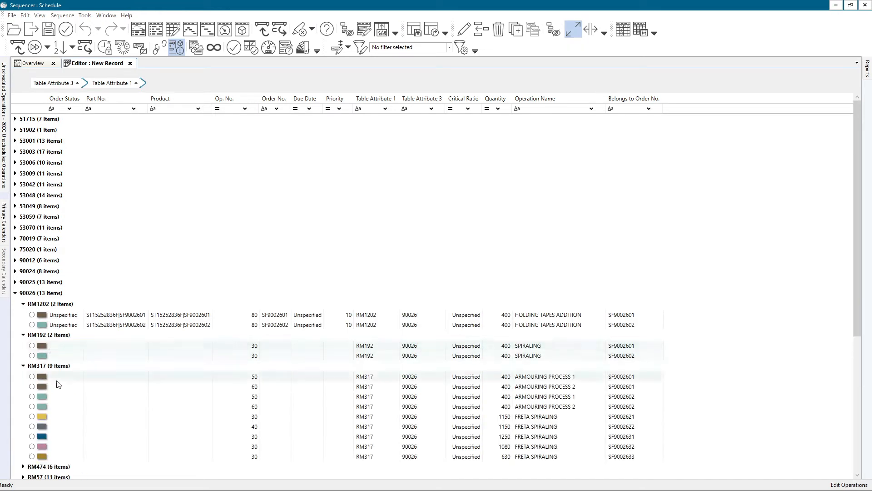
left_click(236, 426)
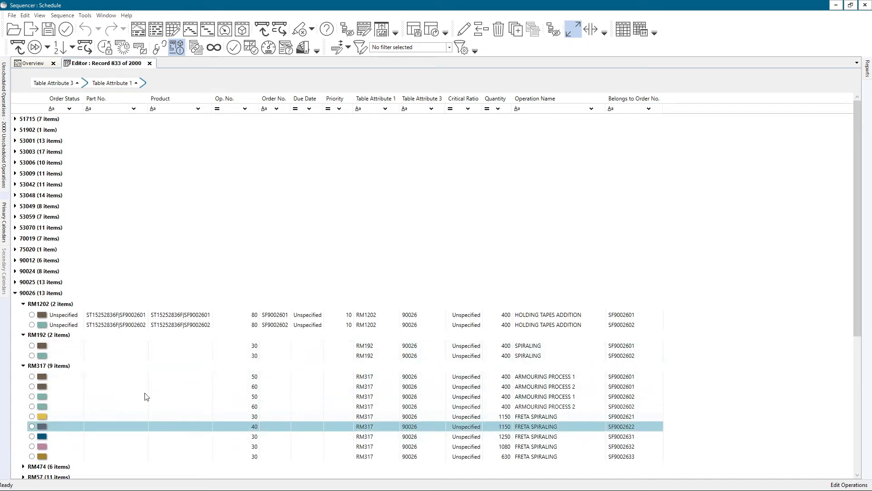
left_click(42, 367)
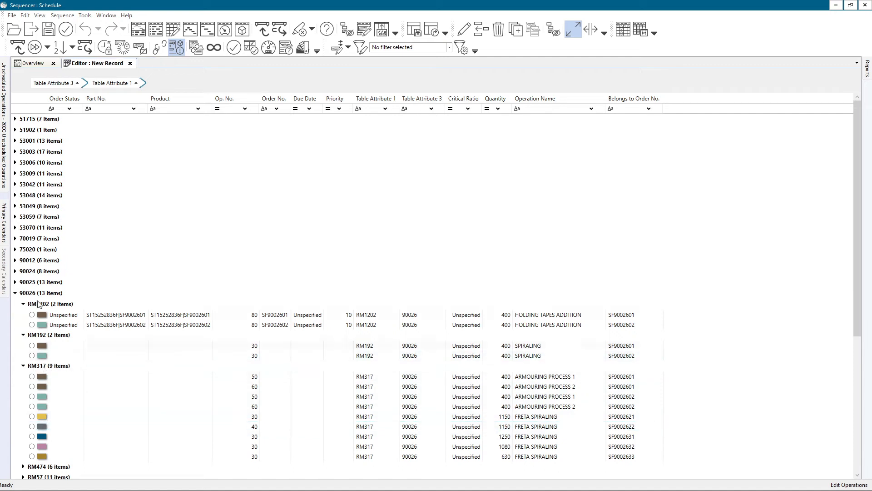
left_click(23, 304)
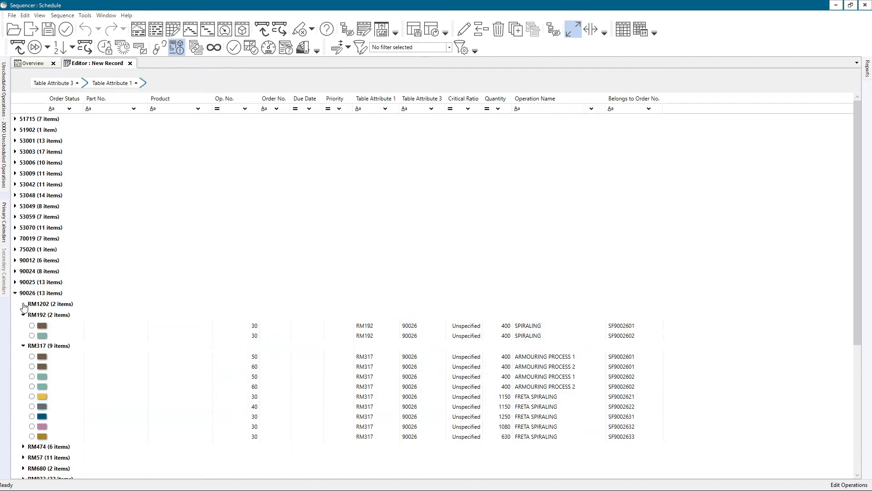
left_click(15, 294)
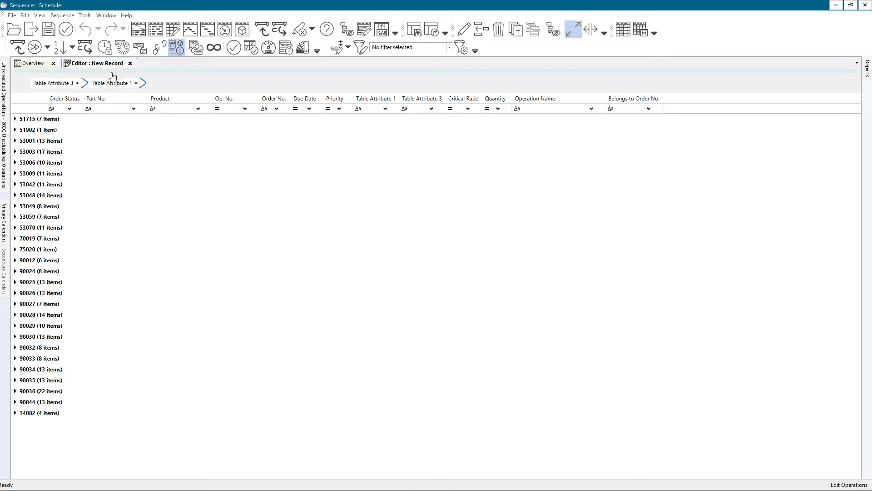
Remove both Table Attribute 1 and Table Attribute 3 from the grouping and collapse the group by area
left_click_drag(89, 86, 169, 14)
left_click_drag(52, 82, 168, 11)
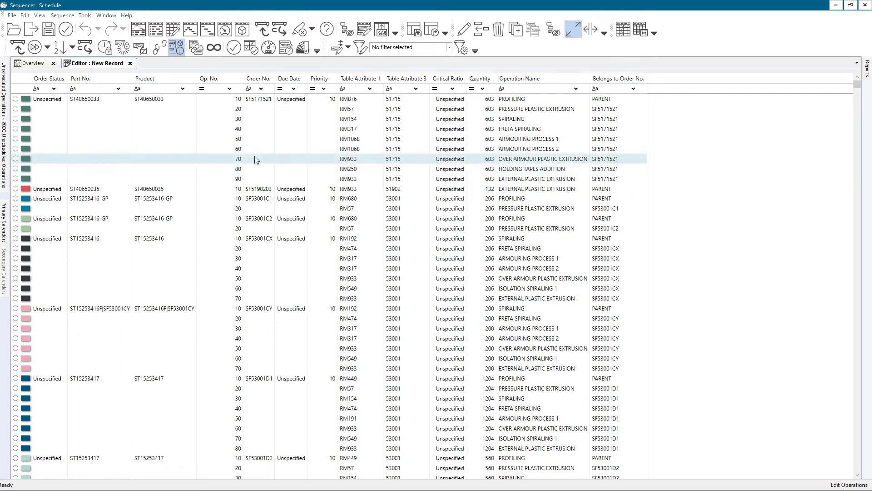
Select several operation records in turn, ending on the quantity-200 PRESSURE PLASTIC EXTRUSION operation of part ST15253416-GP
left_click(150, 130)
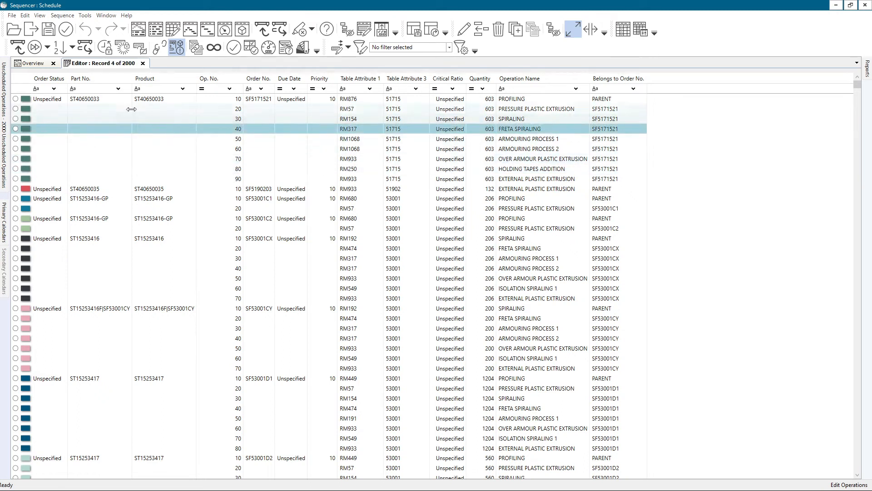
left_click(156, 148)
left_click(152, 189)
left_click(151, 229)
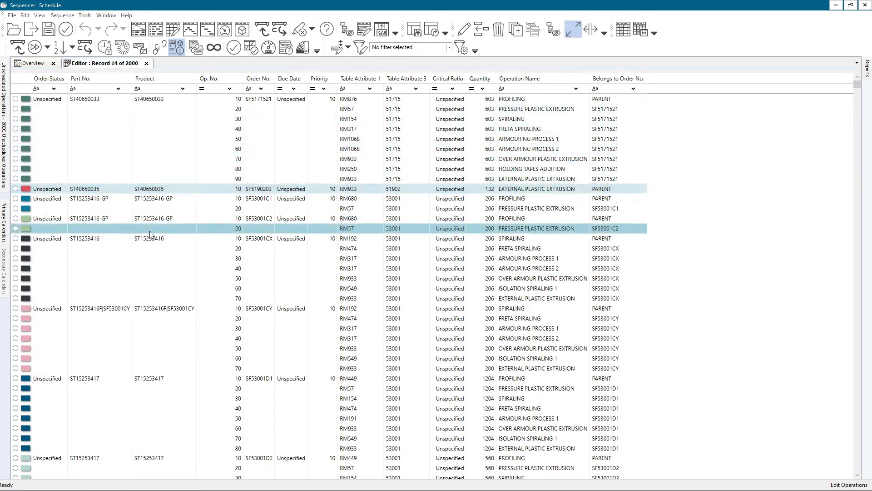
Select all operations of part ST40650033 together, from PROFILING through EXTERNAL PLASTIC EXTRUSION
left_click(158, 270)
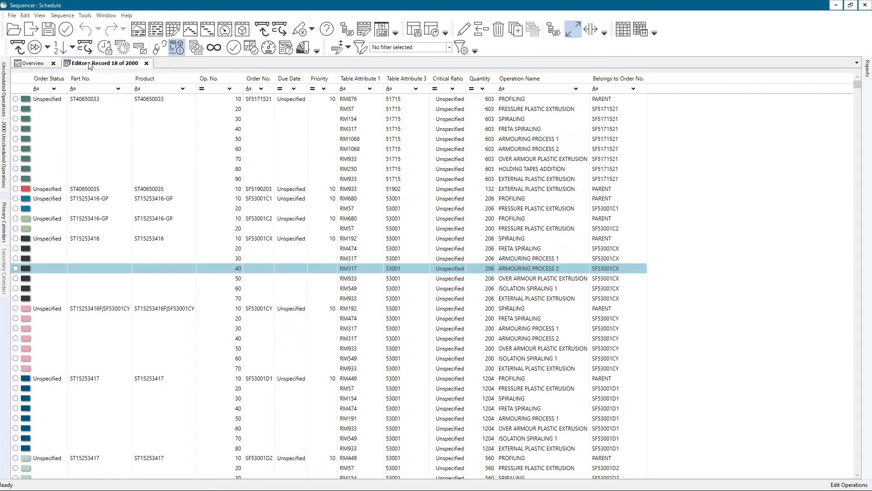
left_click(40, 15)
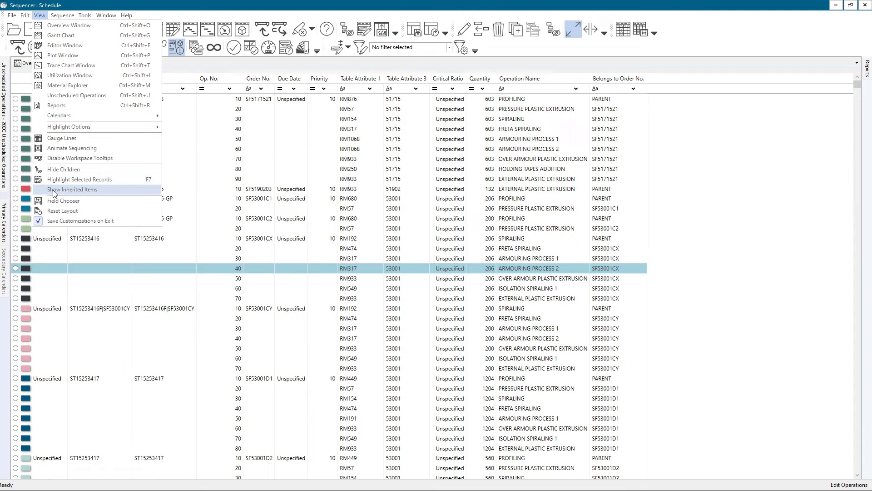
right_click(204, 186)
left_click(151, 130)
left_click(144, 99)
left_click_drag(144, 101, 143, 182)
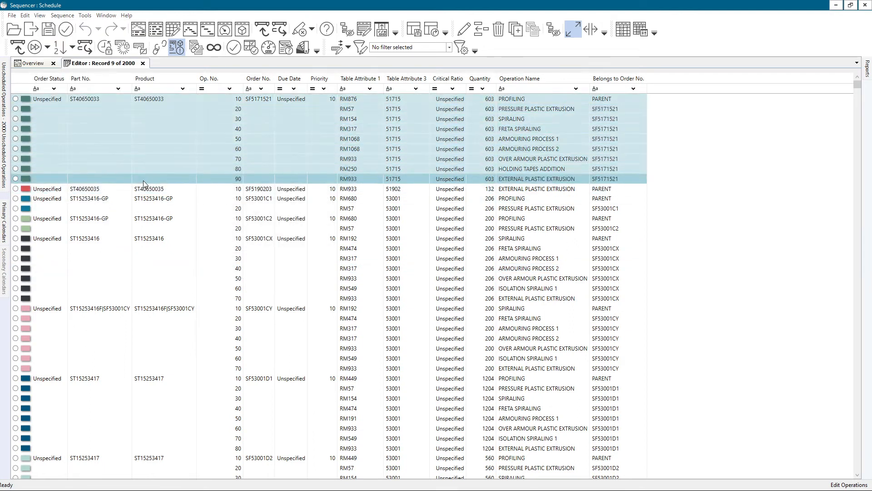
Compare the parent PROFILING operation of part ST40650033 with its child operations 20 to 90 by selecting them in turn
left_click(149, 100)
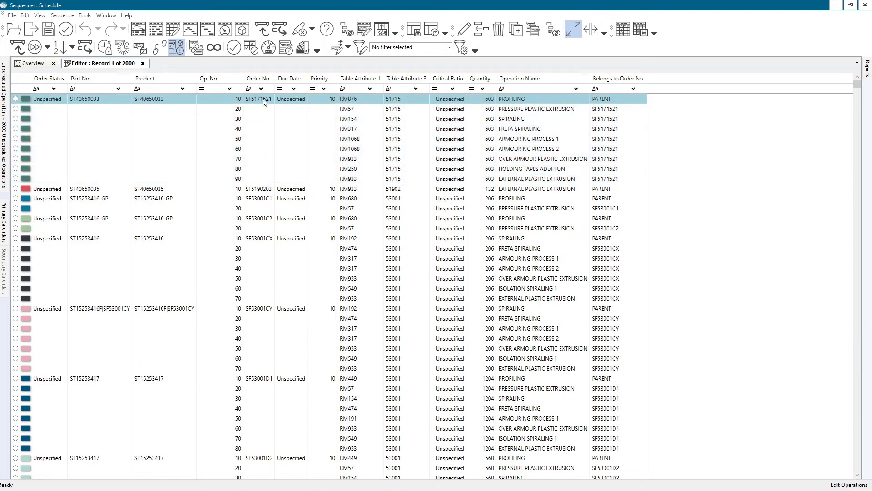
left_click_drag(164, 113, 160, 179)
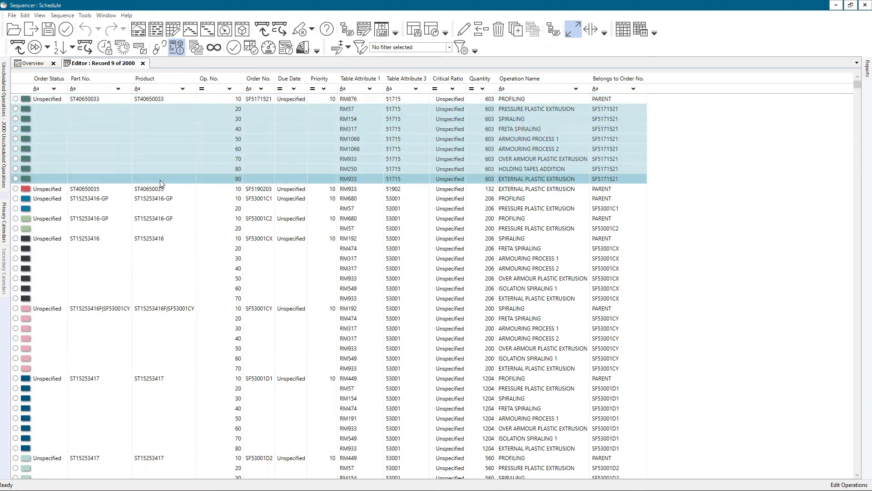
left_click(147, 99)
left_click_drag(94, 106, 94, 177)
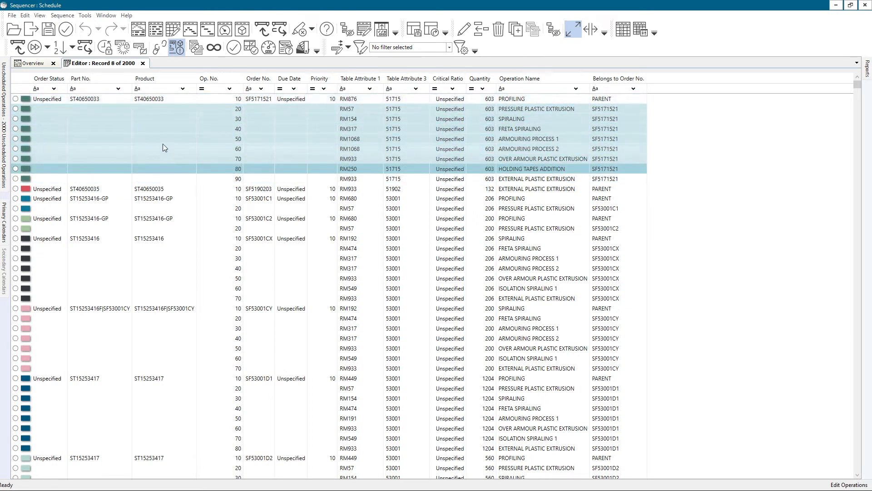
left_click(153, 158)
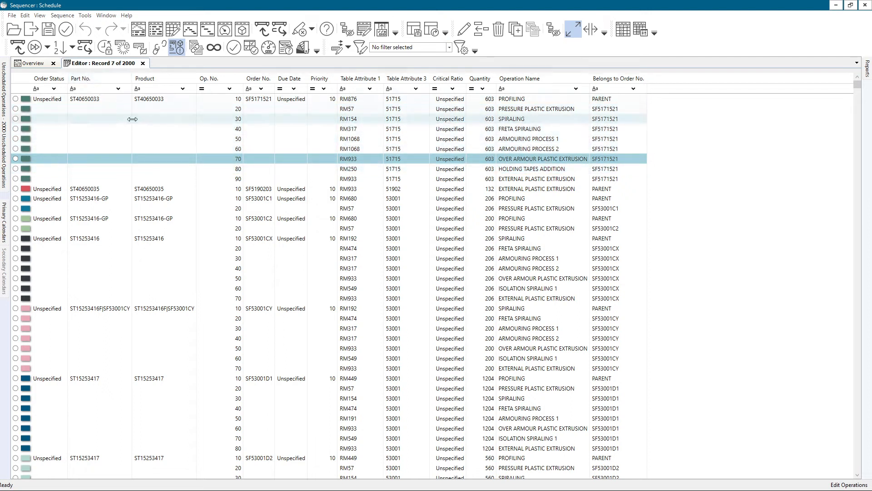
left_click(90, 109)
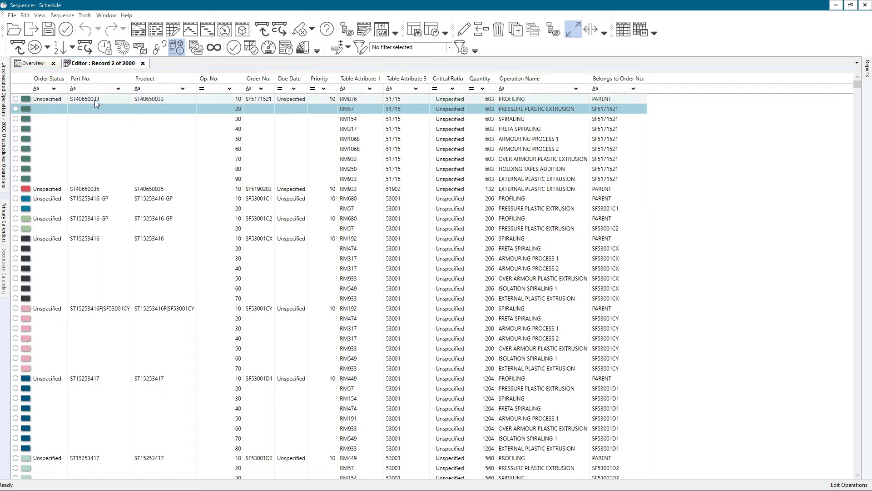
left_click(90, 99)
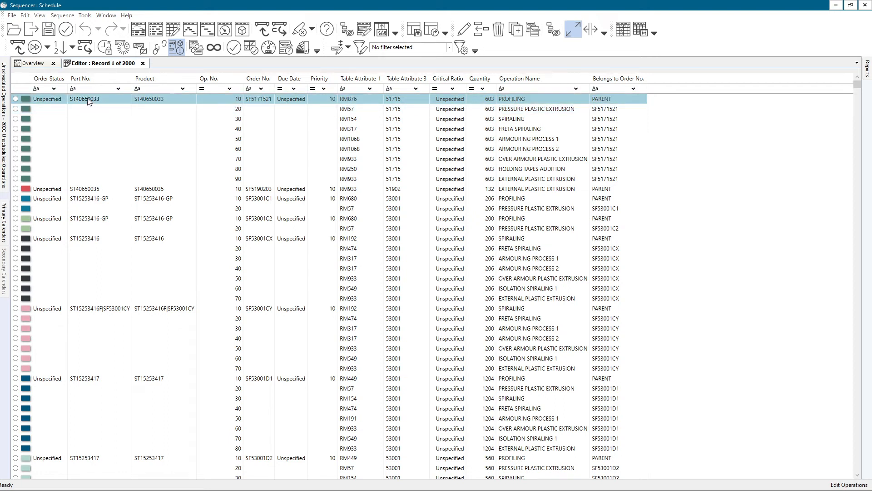
left_click_drag(87, 105, 80, 181)
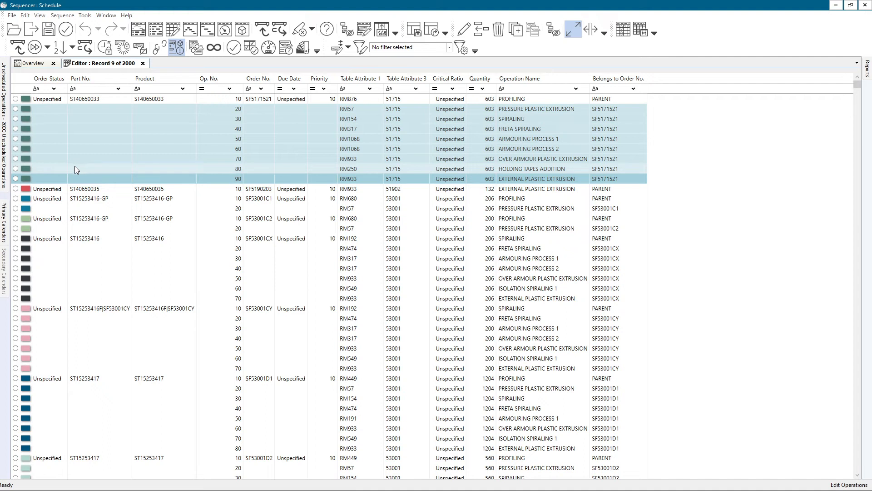
left_click(89, 129)
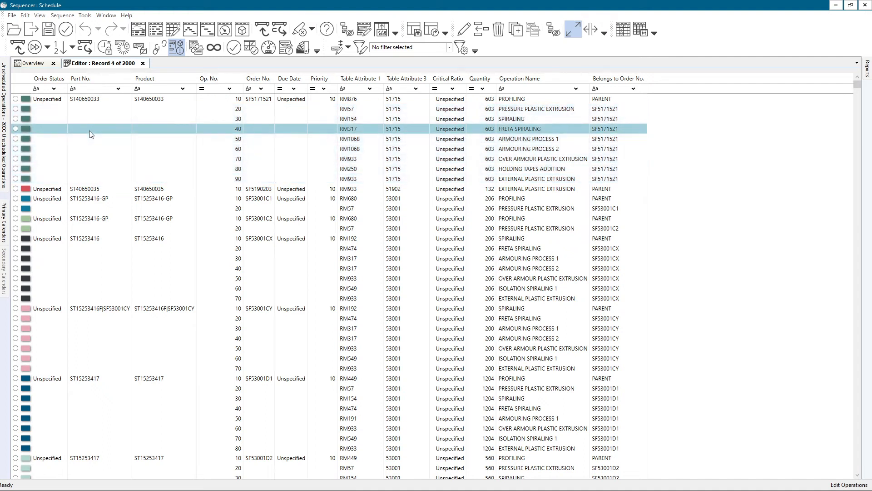
Show inherited items, review operations 20 to 90 of part ST40650033, and turn the inherited items off again
left_click(40, 15)
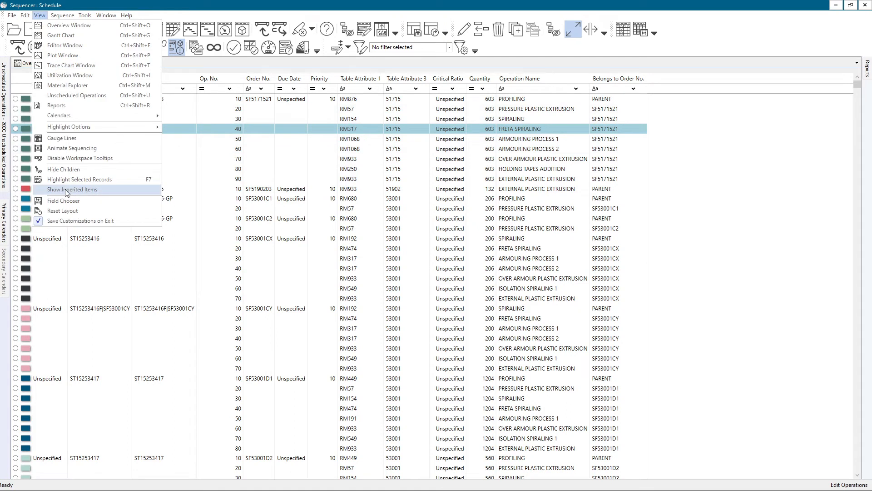
left_click(66, 189)
left_click_drag(87, 106, 86, 179)
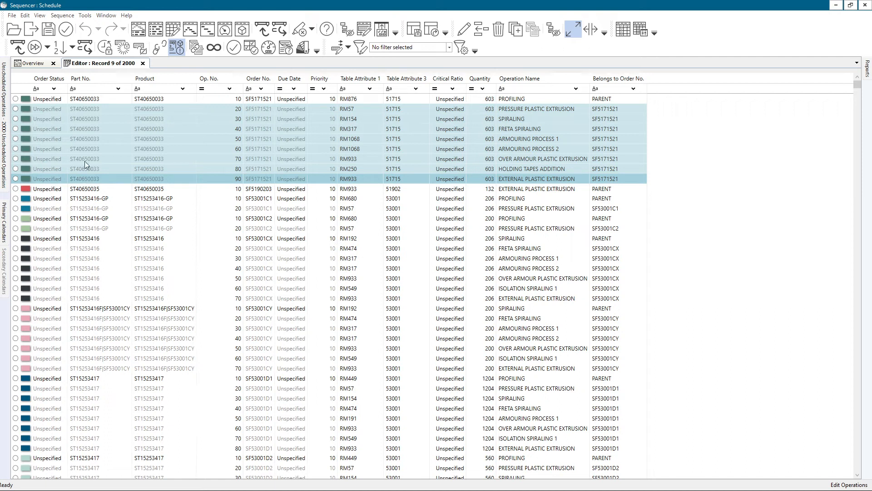
left_click(40, 19)
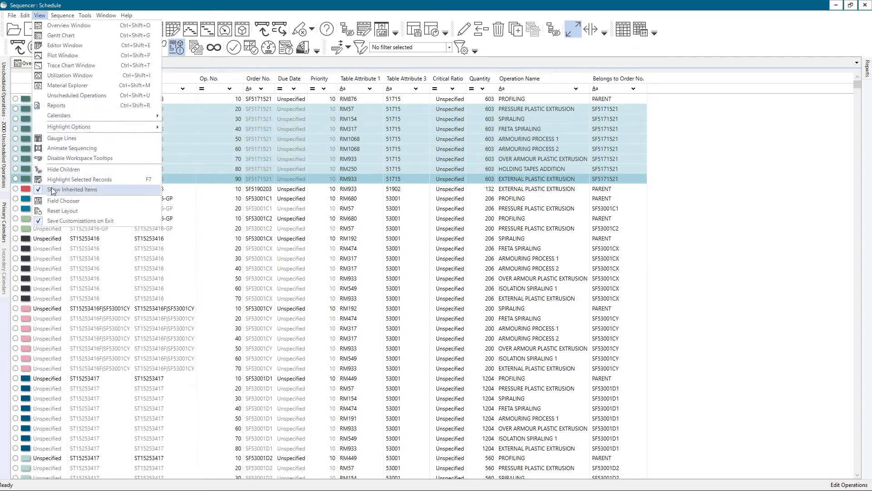
left_click(66, 190)
Select operations 30 and 90 of part ST40650033 in turn, ending on operation 30, SPIRALING
left_click(105, 118)
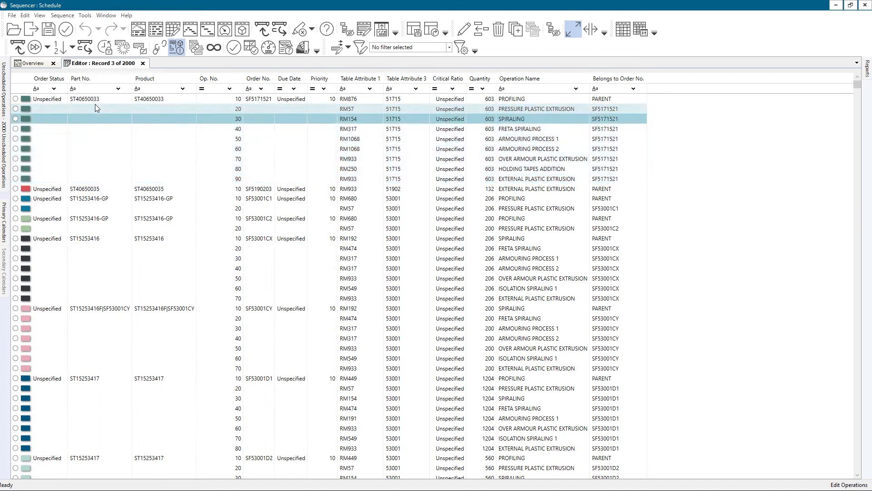
left_click(90, 102)
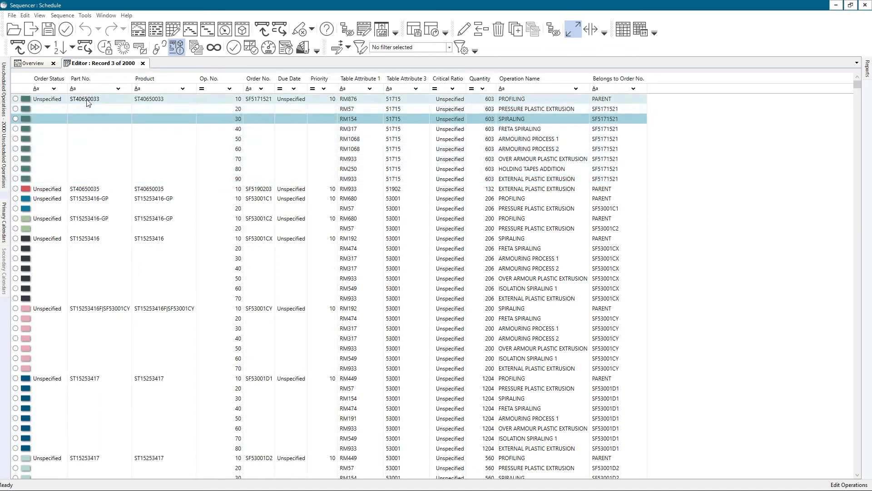
left_click(91, 177)
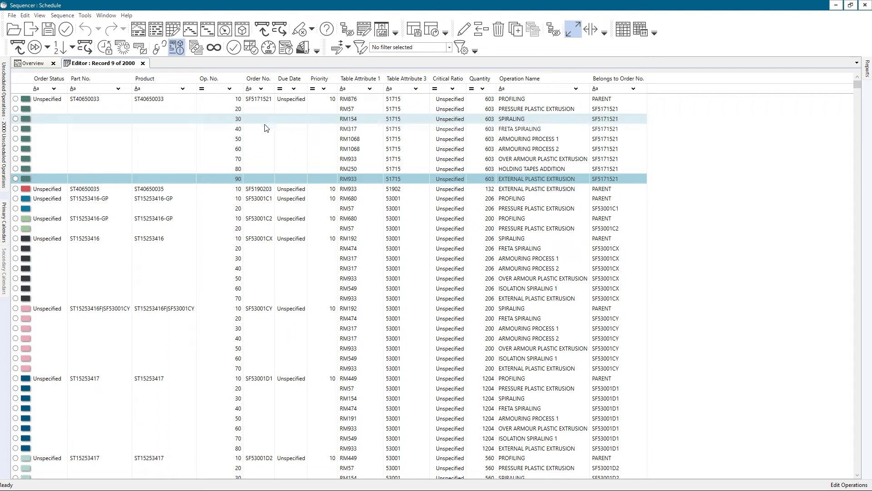
left_click(98, 123)
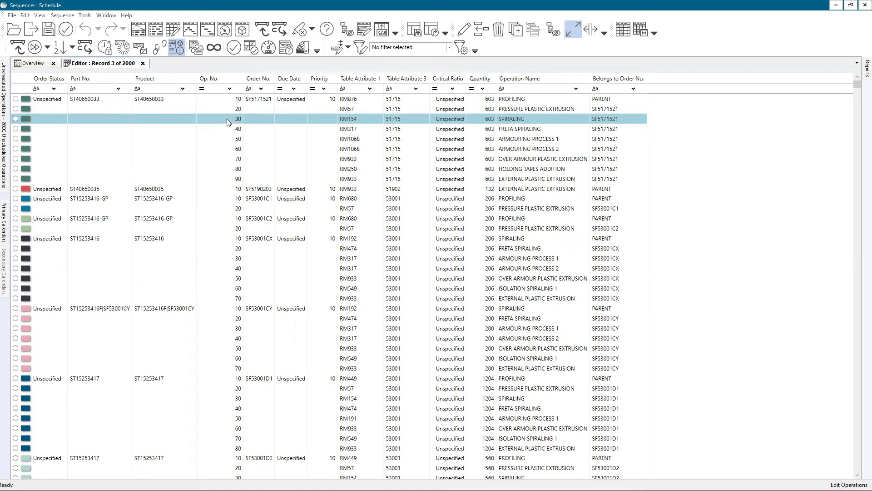
Open the order record of the SPIRALING operation of part ST40650033, check its order number and part number fields, and close it without saving
double_click(174, 119)
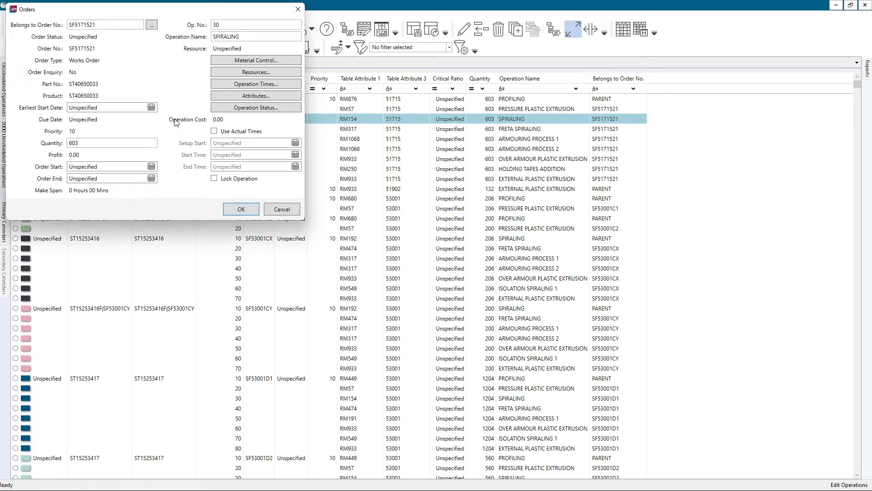
double_click(92, 49)
left_click(75, 61)
double_click(77, 85)
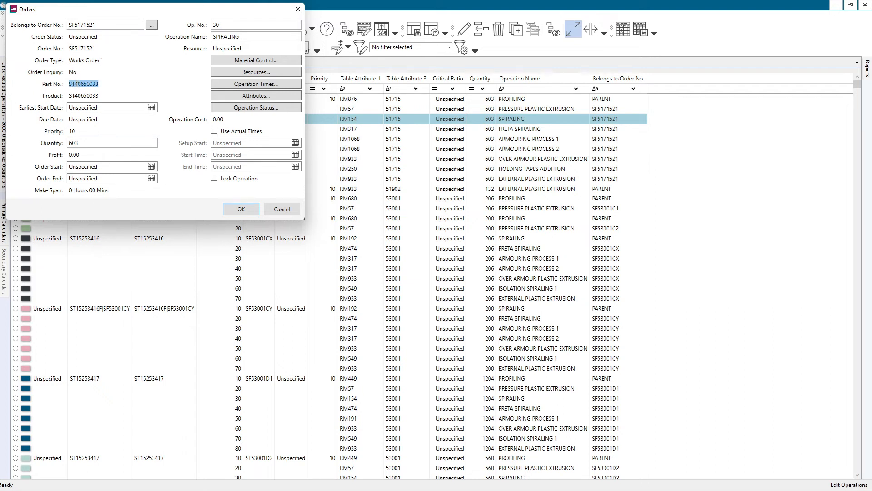
double_click(92, 48)
double_click(86, 51)
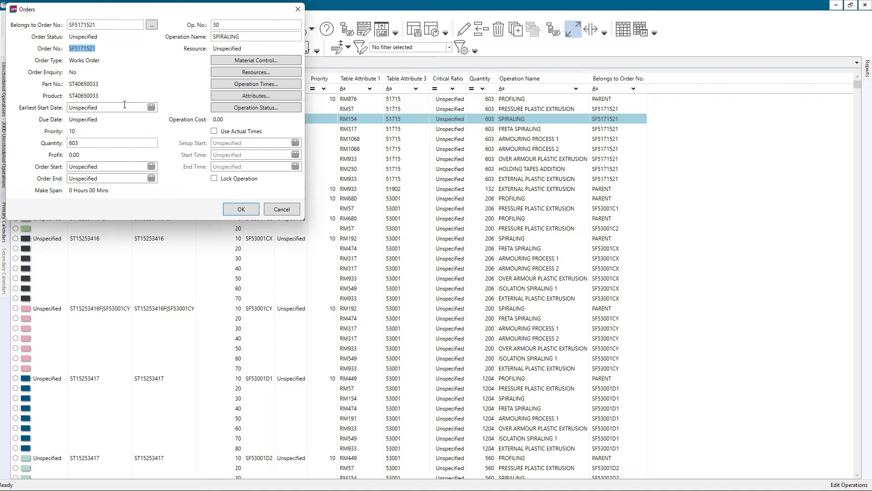
left_click(282, 210)
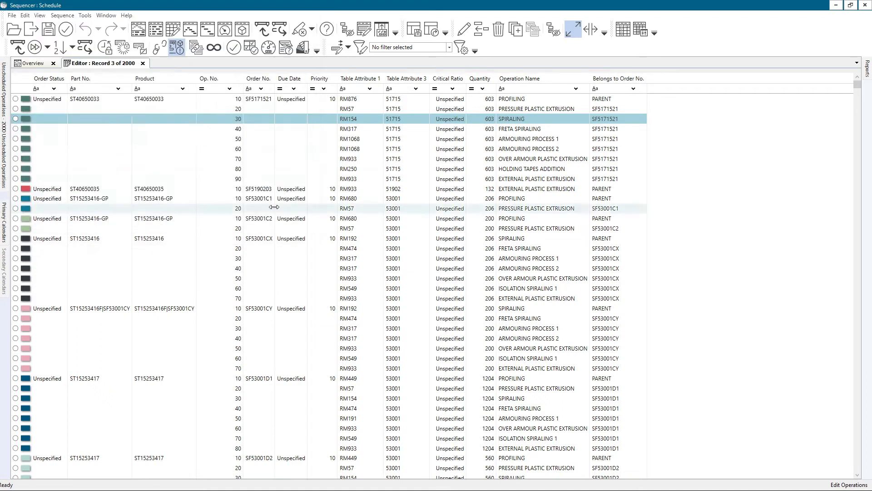
Set the order status of part ST40650033 to Suggested in its parent PROFILING operation's record
double_click(91, 100)
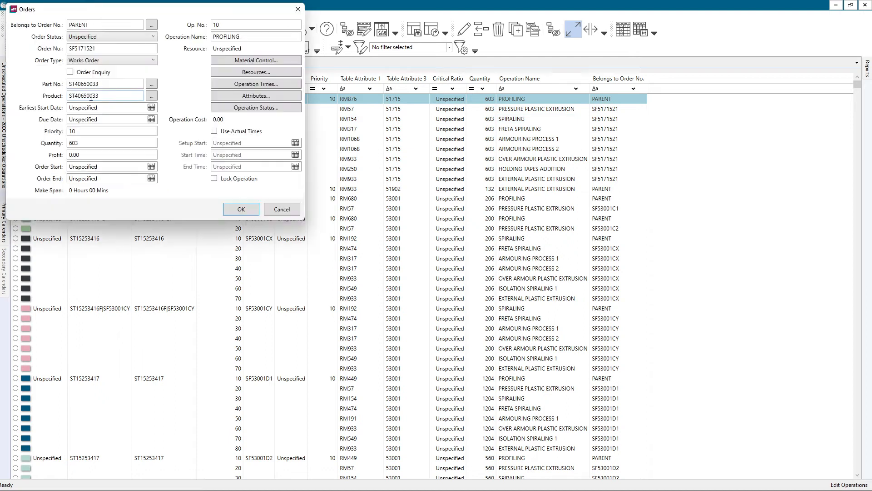
double_click(100, 48)
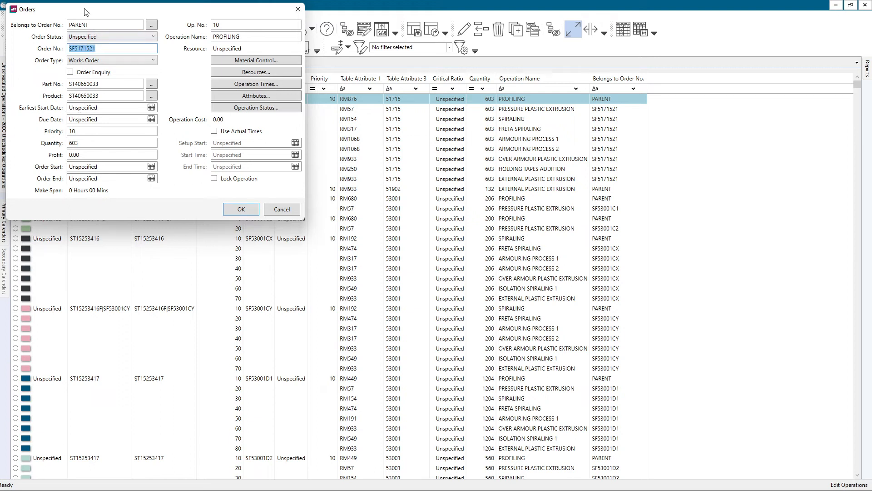
left_click_drag(86, 11, 280, 35)
left_click(279, 59)
left_click(278, 70)
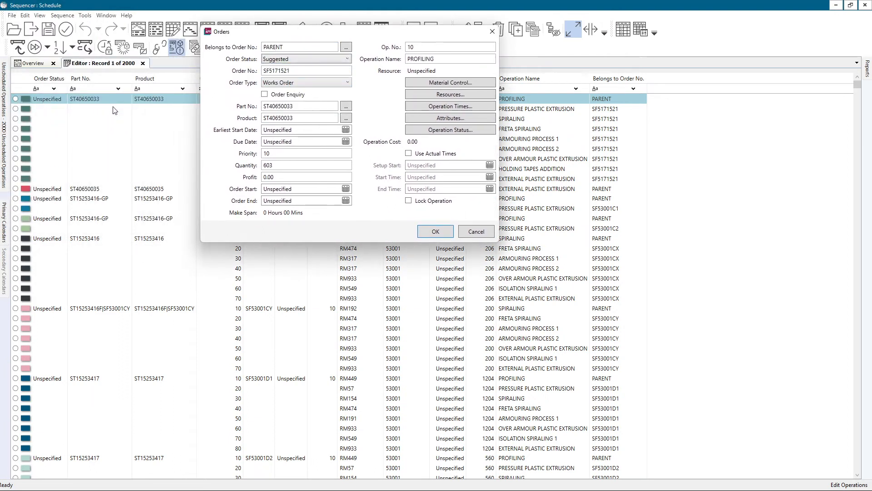
left_click(425, 231)
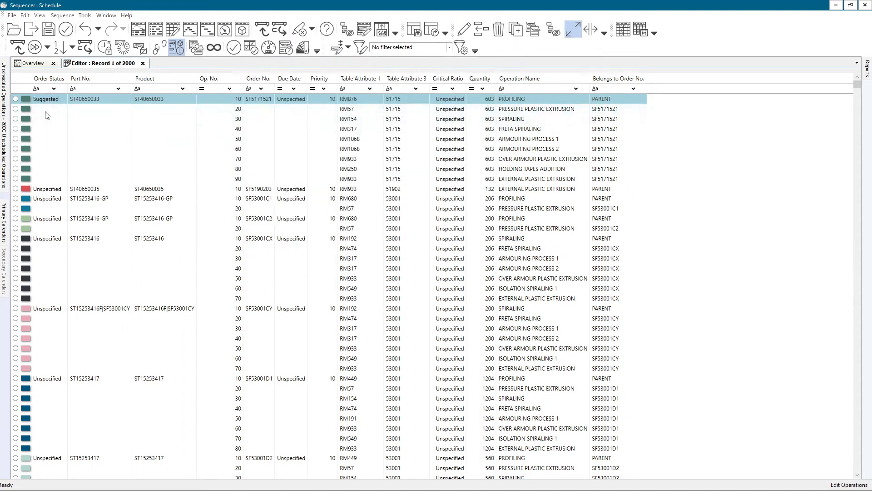
Examine the order status and Belongs to Order No. fields in the ARMOURING PROCESS 1 record of part ST40650033, closing it without saving
double_click(43, 139)
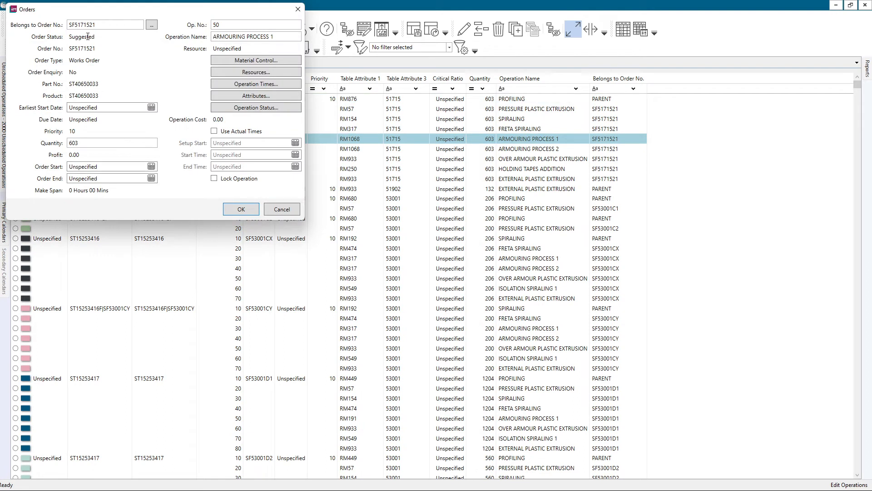
double_click(88, 36)
left_click_drag(105, 12, 278, 36)
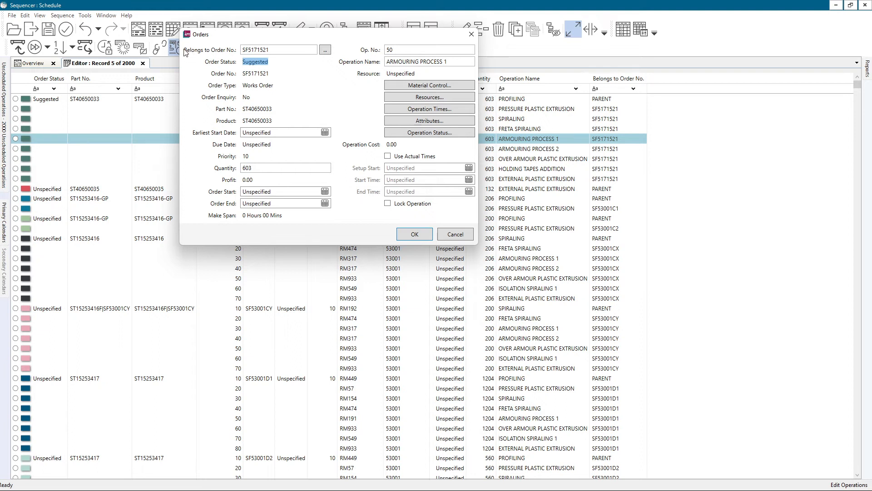
left_click_drag(268, 49, 226, 47)
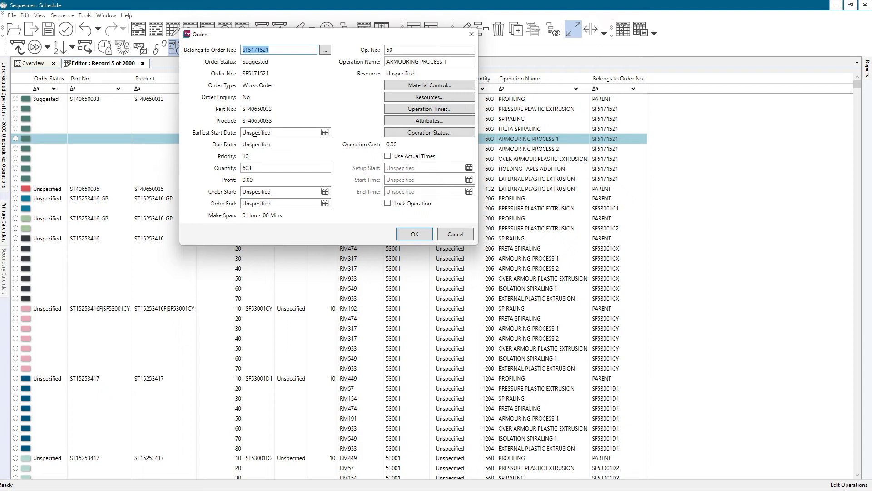
left_click(450, 233)
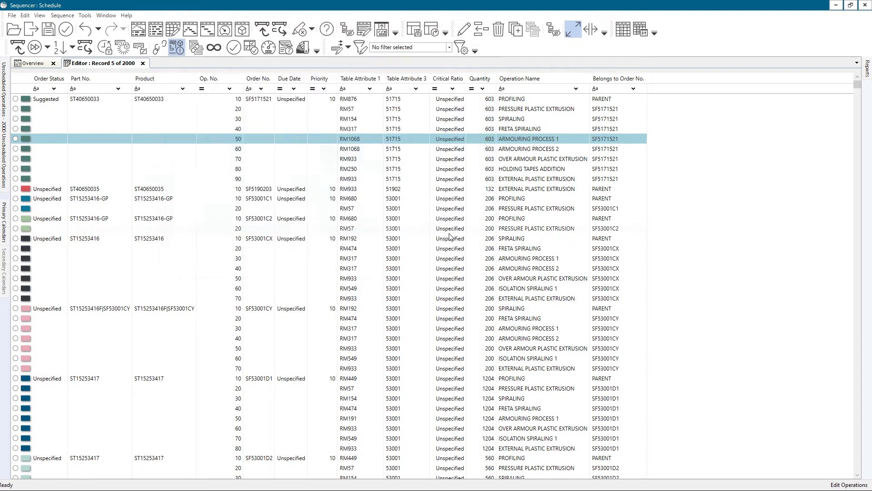
Check the Belongs to Order No. field in the PROFILING record of part ST40650033 and close it without saving
double_click(105, 99)
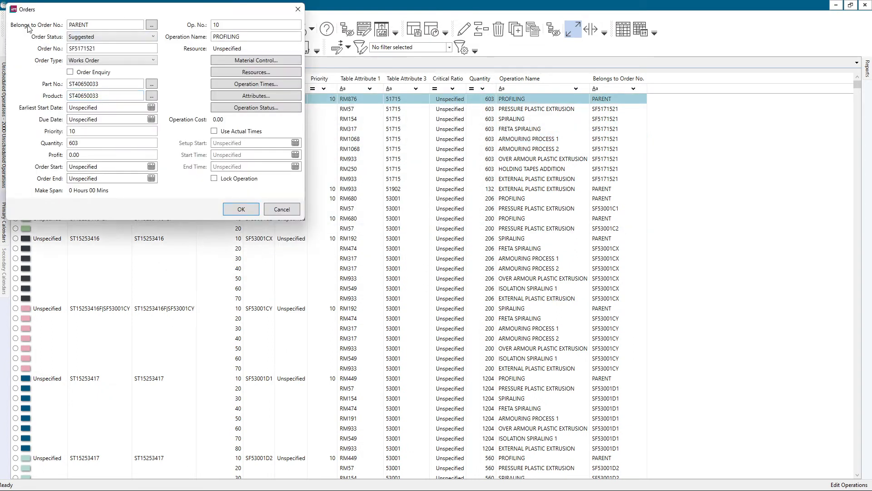
double_click(99, 26)
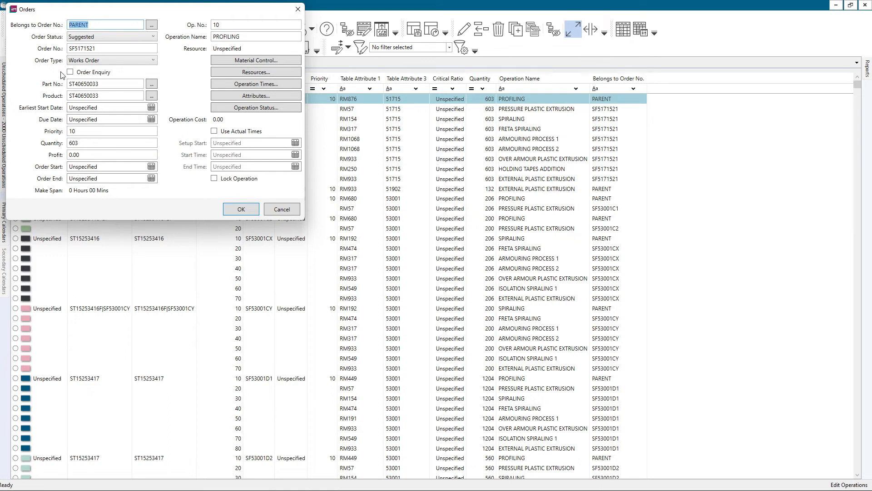
left_click(281, 209)
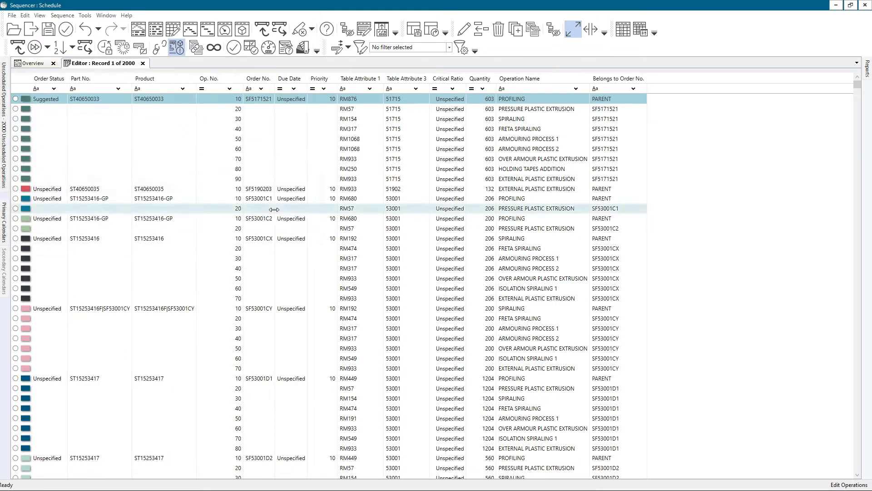
Hide the child operations so that the list contains only parent records
left_click(39, 17)
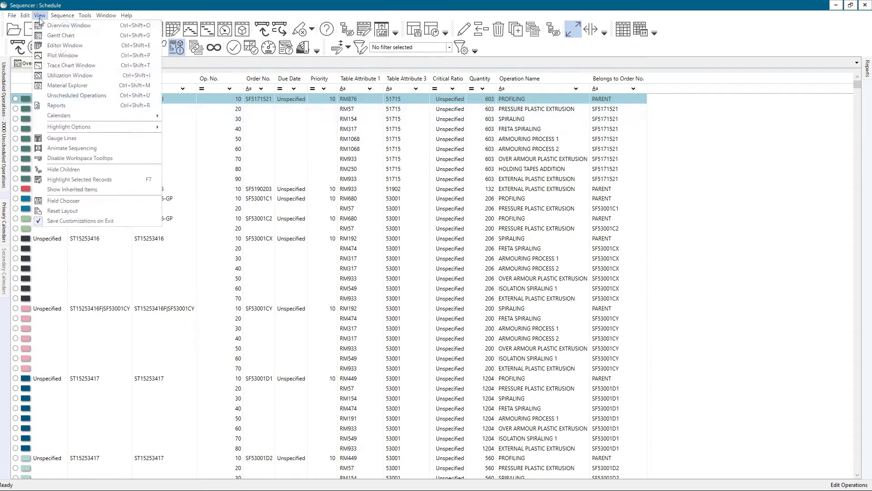
left_click(58, 170)
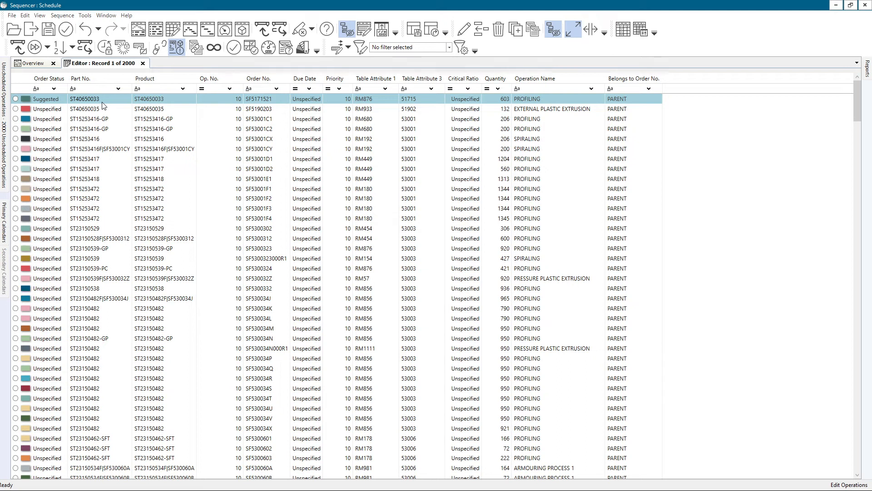
Look through the parent-only list, selecting the range of records from part ST40650033 down to ST23150482-GP
left_click(93, 113)
left_click(90, 127)
left_click(94, 146)
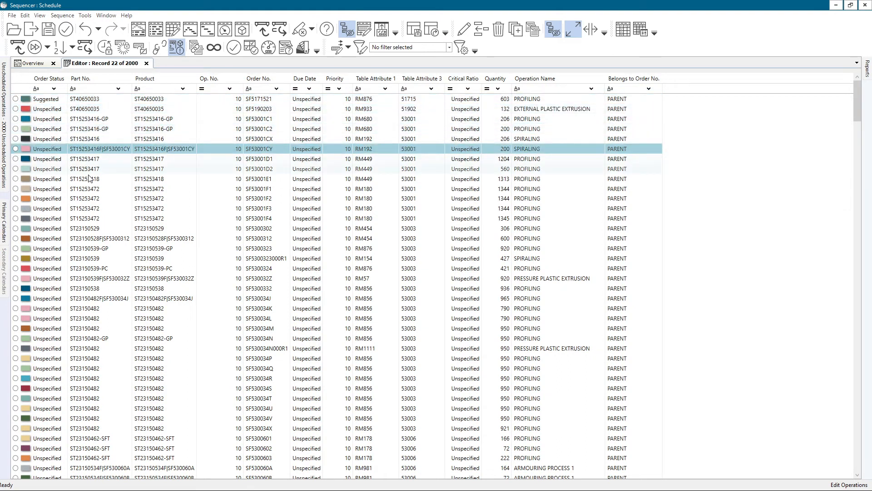
left_click_drag(88, 99, 106, 338)
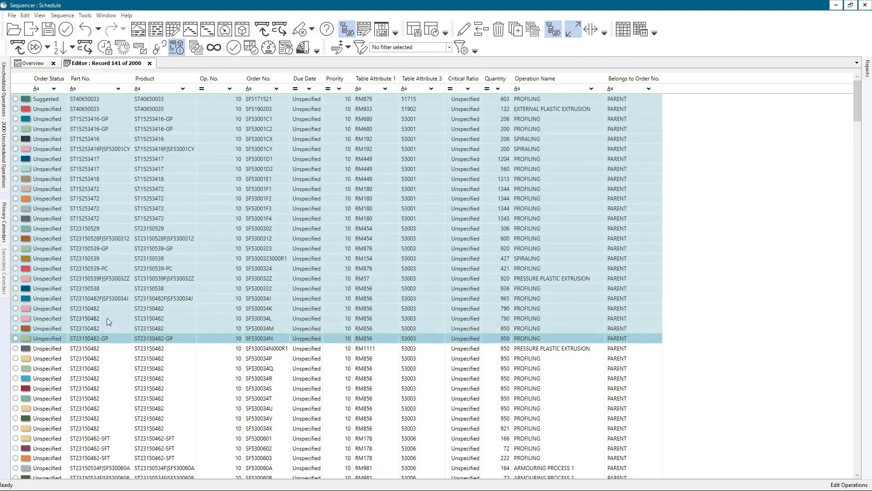
left_click(107, 318)
left_click(103, 263)
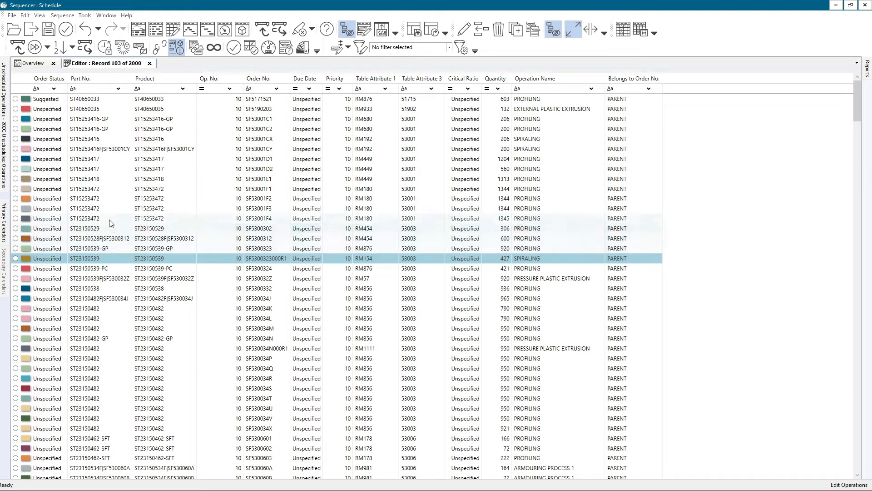
Show the child operations in the list again
left_click(39, 15)
left_click(68, 169)
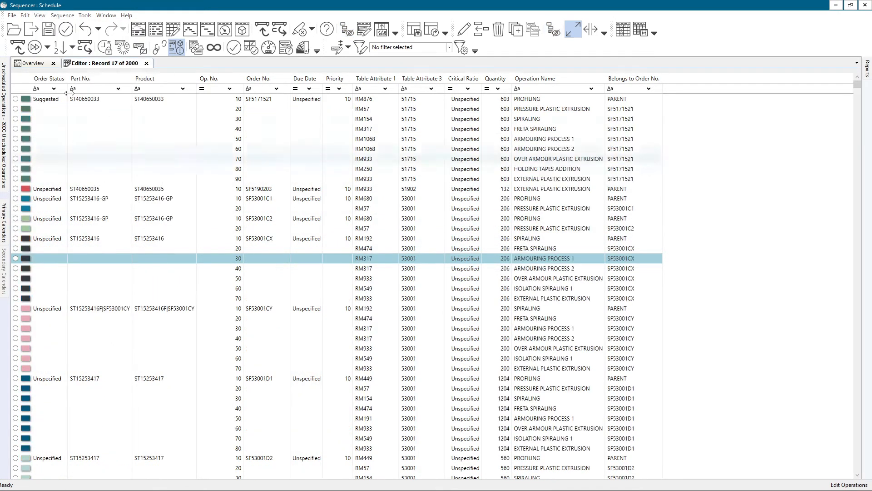
left_click(141, 132)
left_click(39, 15)
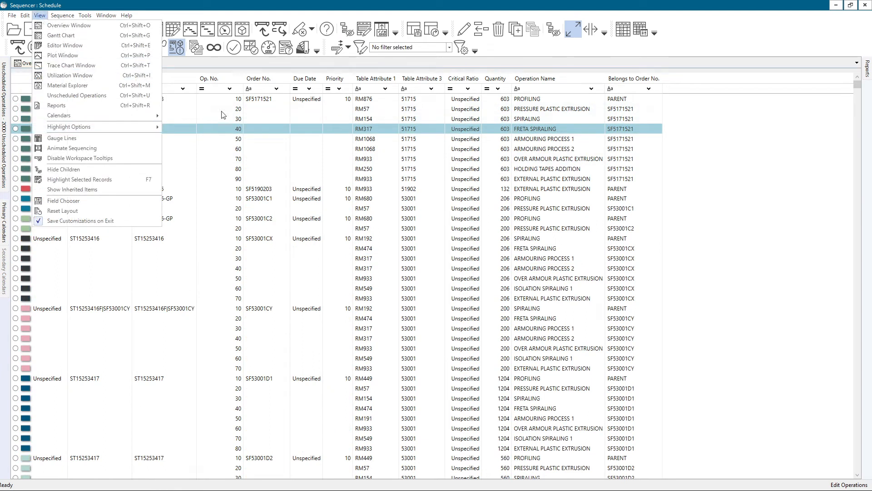
Select the contiguous records from ARMOURING PROCESS 1 of part ST40650033 to ARMOURING PROCESS 1 of part ST15253416F
left_click(257, 135)
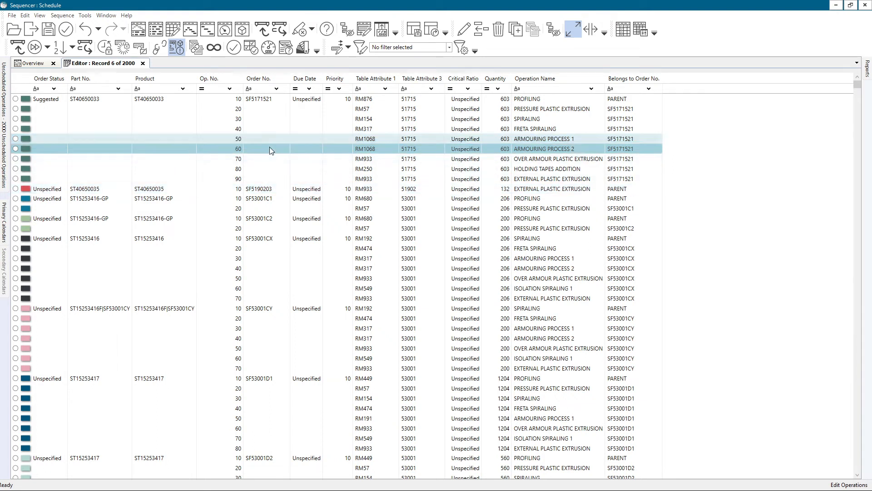
left_click_drag(270, 144, 281, 328)
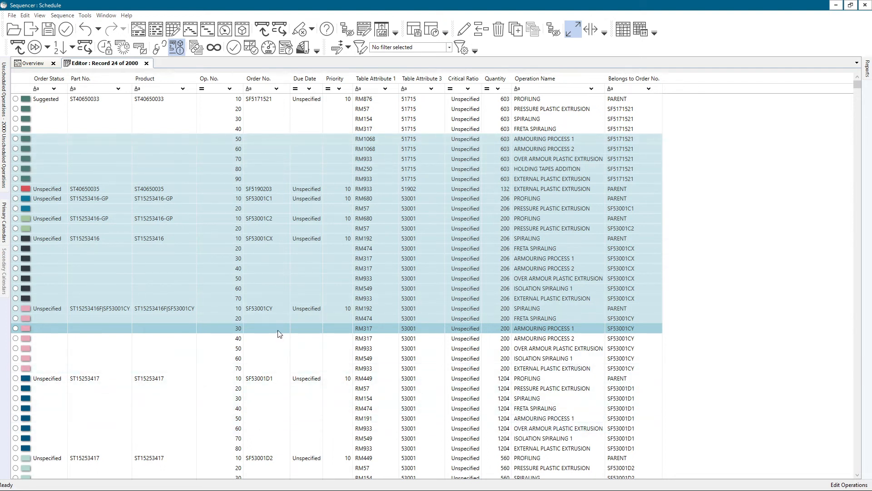
left_click(268, 187)
Select non-adjacent records individually, from FRETA SPIRALING of part ST40650033 down to ISOLATION SPIRALING 1 of part ST15253416
left_click(269, 128)
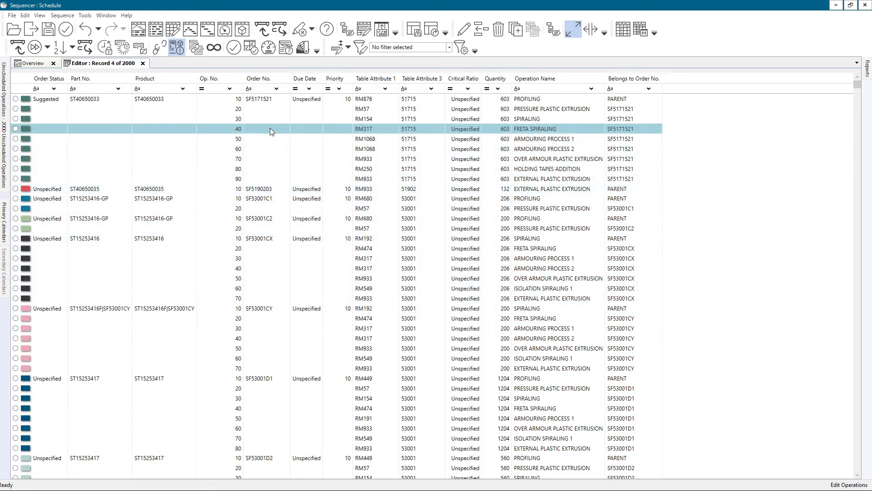
left_click(269, 189, "ctrl")
left_click(271, 208, "ctrl")
left_click(272, 228, "ctrl")
left_click(273, 248, "ctrl")
left_click(273, 238, "ctrl")
left_click(270, 219, "ctrl")
left_click(278, 268, "ctrl")
left_click(277, 278, "ctrl")
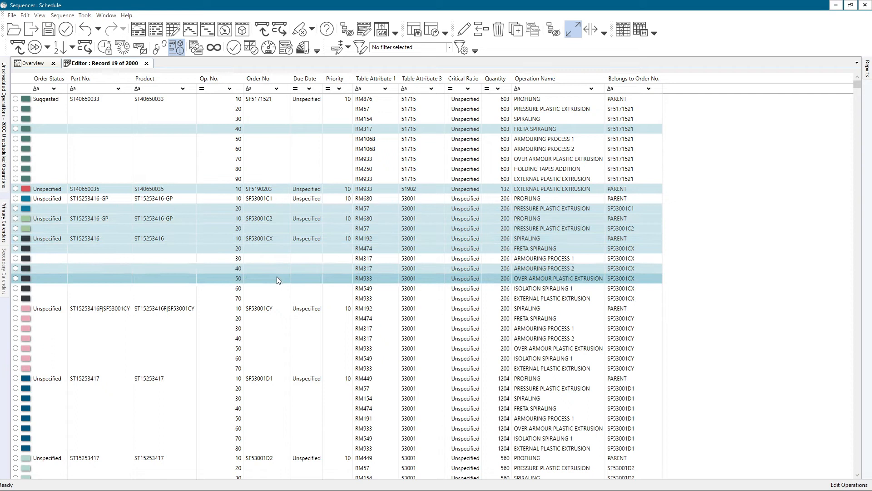
left_click(275, 288, "ctrl")
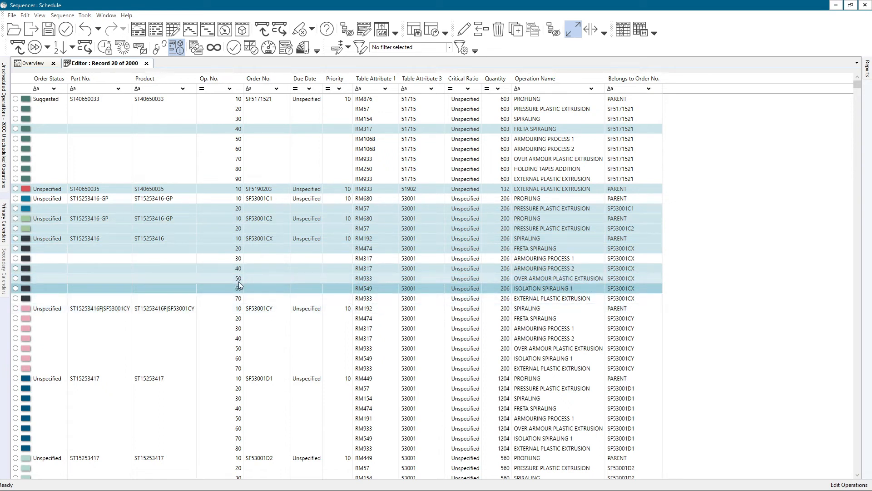
Select the range from the PROFILING parent of part ST40650033 to EXTERNAL PLASTIC EXTRUSION of part ST15253416
left_click(277, 148)
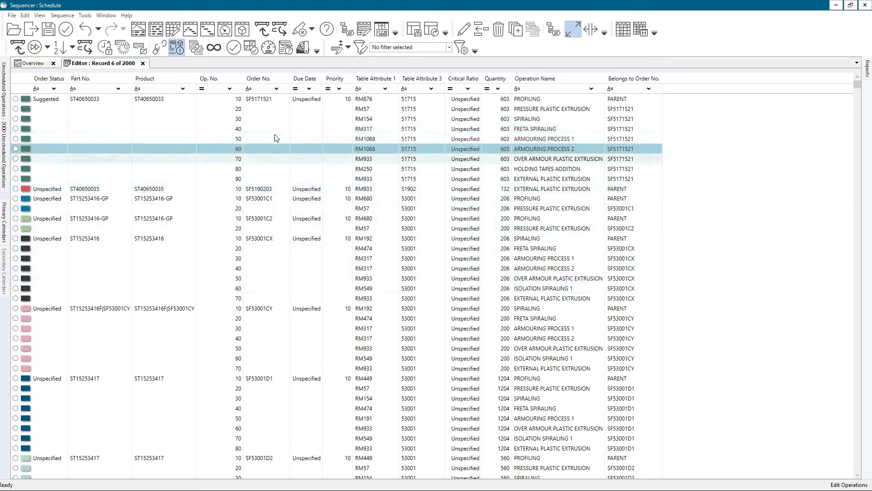
left_click(268, 119)
key("Up")
key("Up")
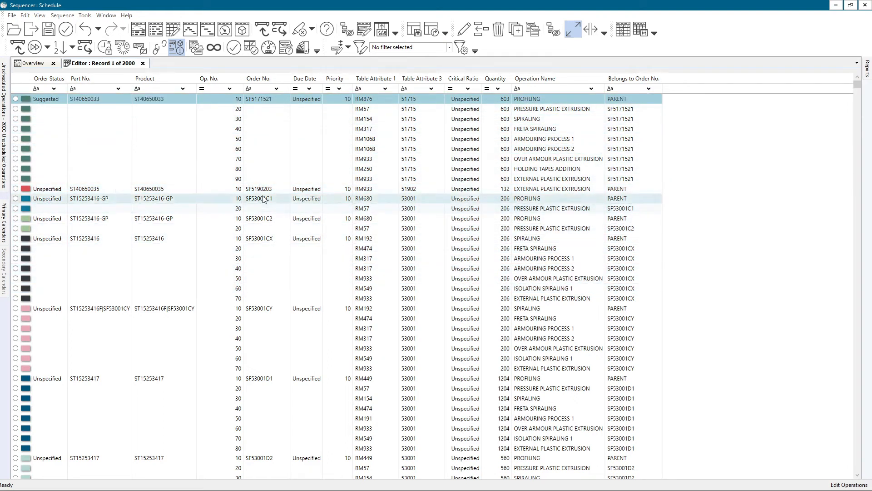
left_click(258, 298, "shift")
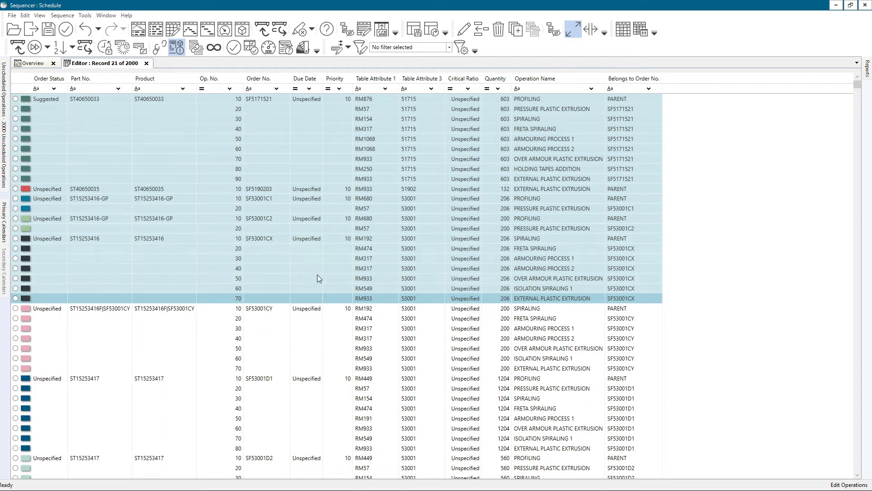
Add operations 40–70 of part ST15253416F, operations 50–80 of the first ST15253417 and the second ST15253417's PROFILING parent to the selection
left_click(272, 348)
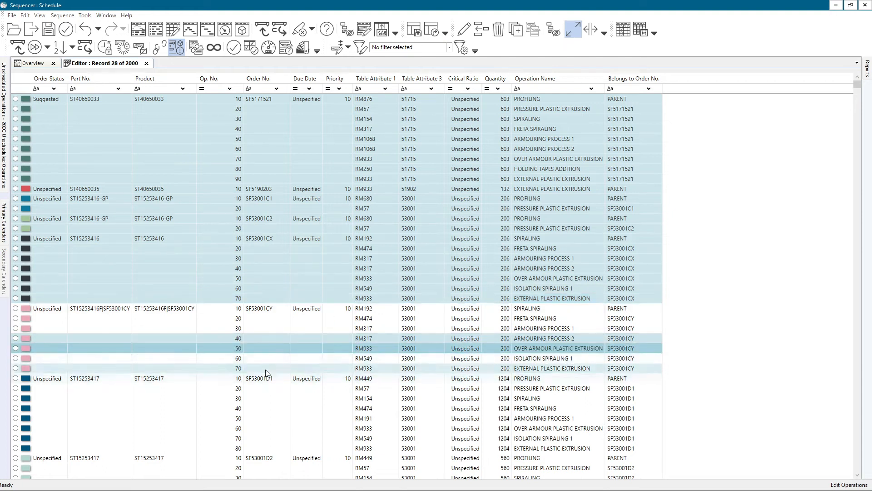
left_click(265, 358)
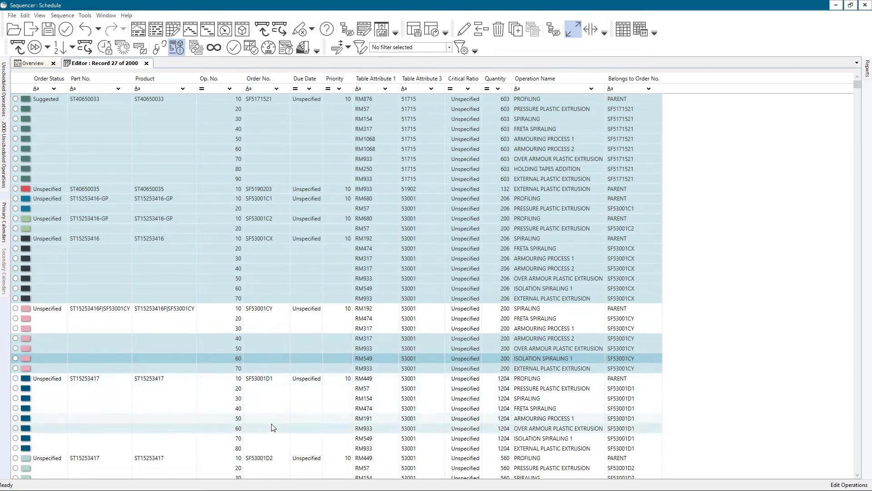
left_click(264, 458)
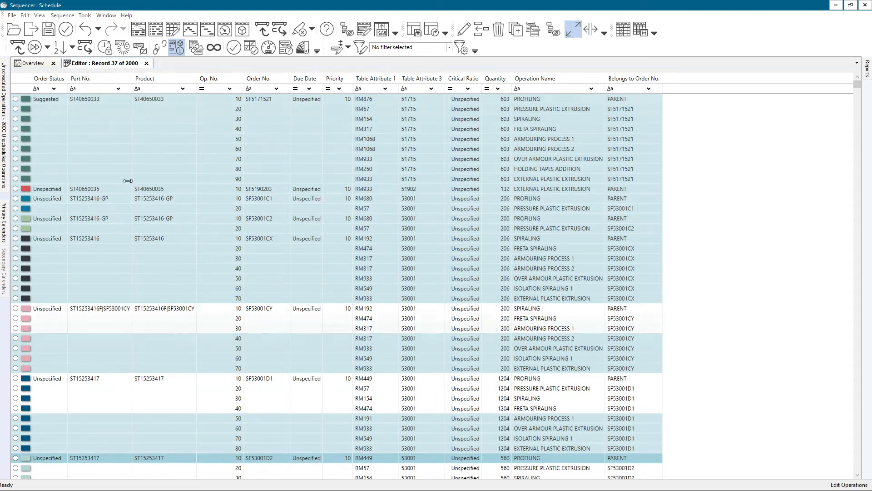
Copy the selected records to the clipboard
right_click(96, 126)
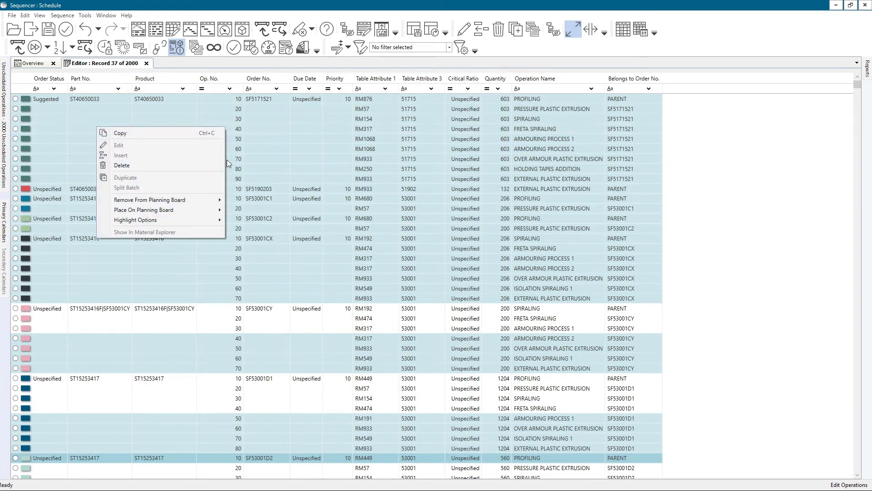
key("Escape")
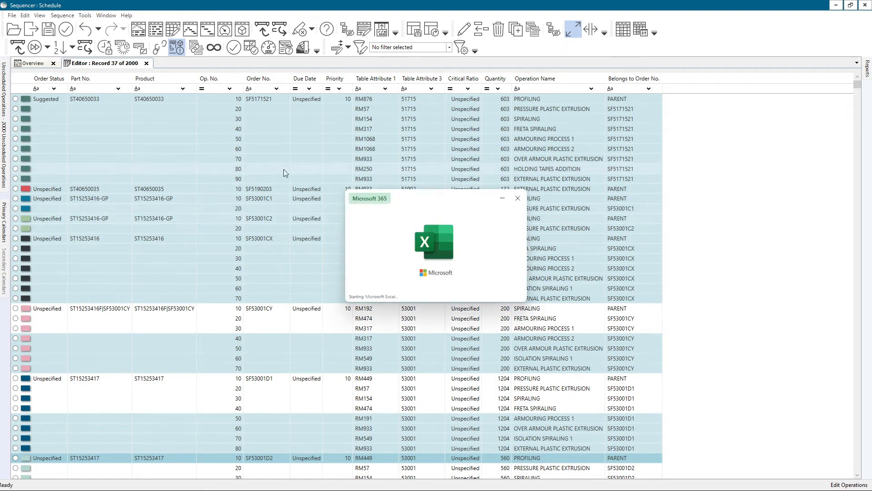
right_click(222, 168)
left_click(244, 173)
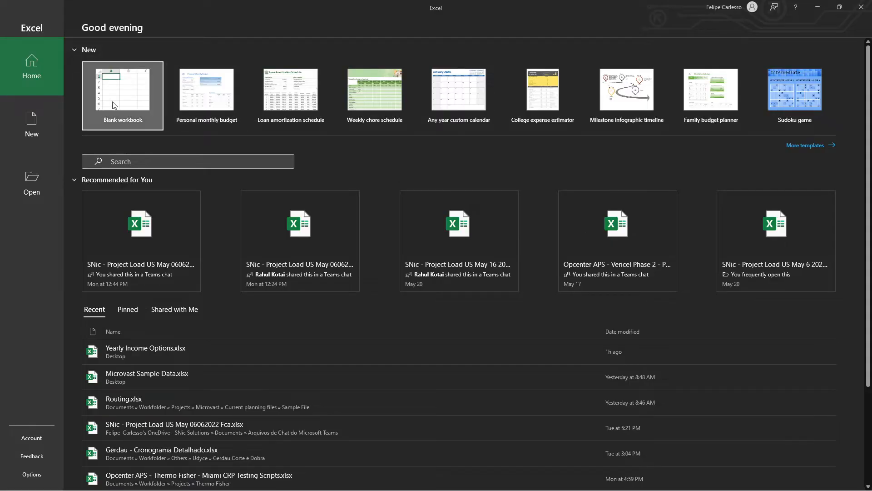
Switch to Excel, create a blank workbook and paste the copied records at cell A1
left_click(113, 102)
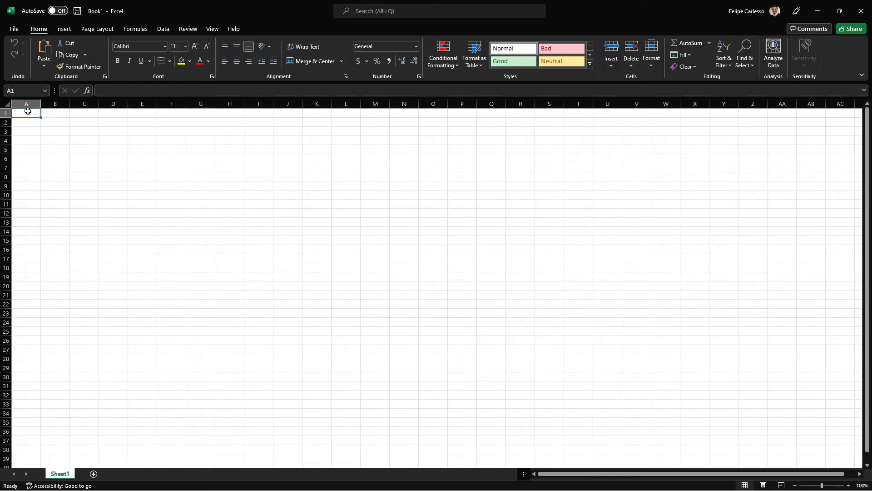
key("ctrl+v")
Examine the pasted headers and rows in Sheet1 from the first record to the last
left_click(55, 152)
scroll(55, 151, "down", 4)
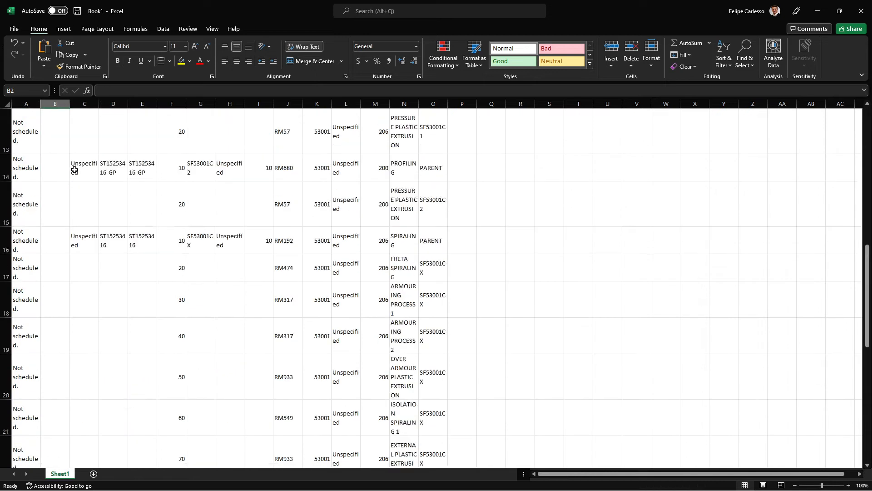
scroll(72, 169, "up", 2)
scroll(79, 175, "down", 10)
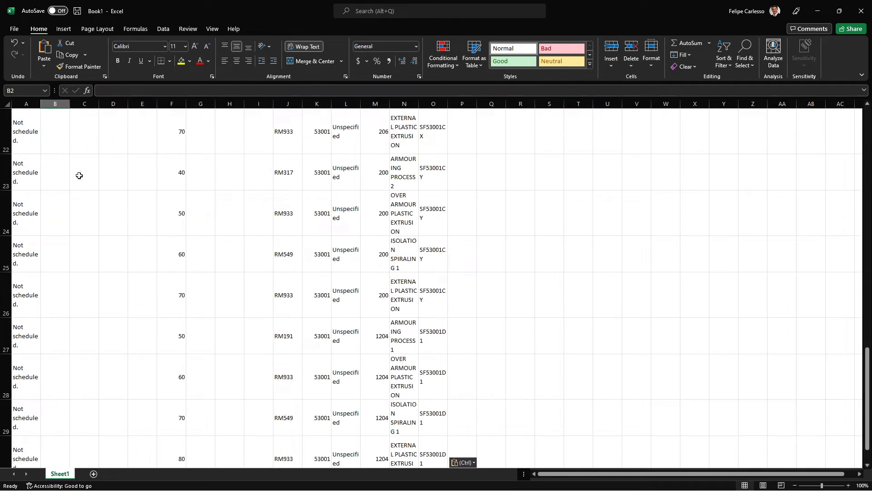
scroll(84, 180, "up", 5)
scroll(84, 181, "up", 6)
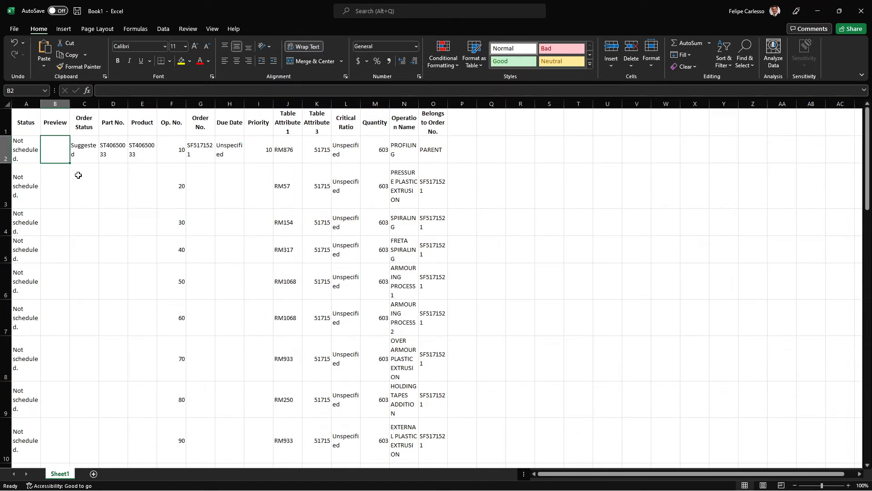
left_click_drag(27, 104, 55, 104)
left_click(237, 200)
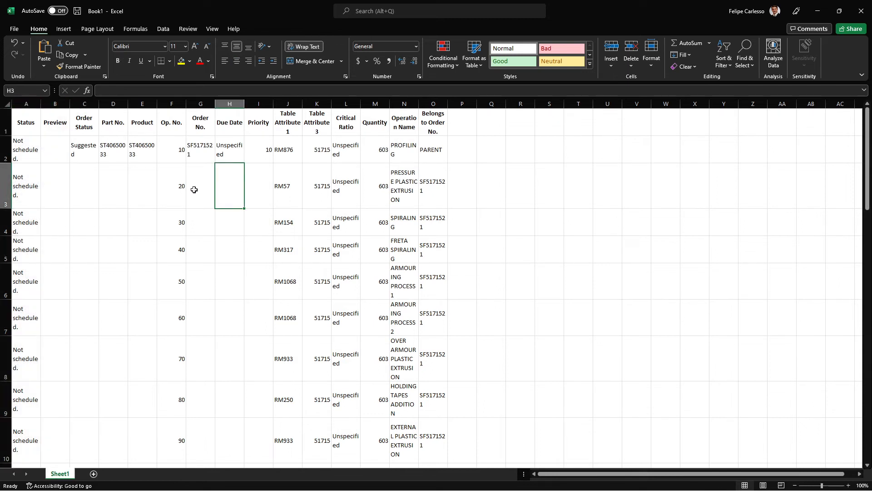
Examine the child-operation cells in C3:E9 and the columns from Order Status to Due Date
left_click_drag(83, 169, 117, 390)
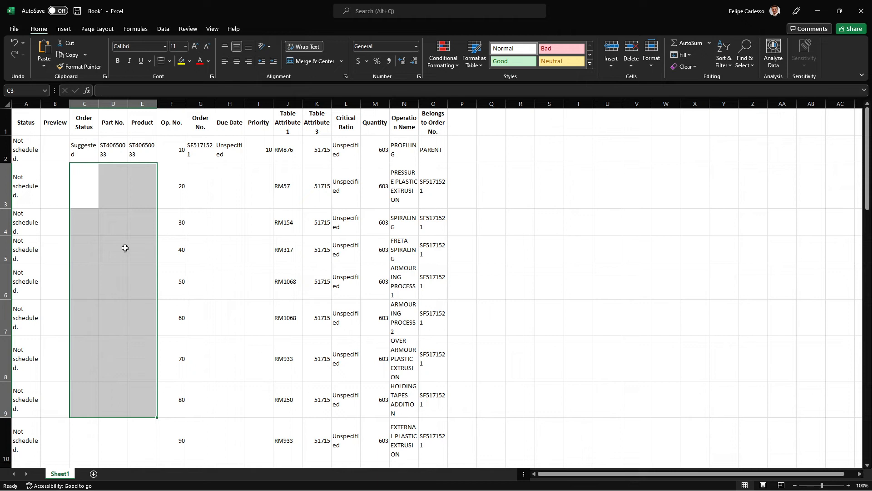
left_click(88, 101)
left_click_drag(87, 101, 229, 103)
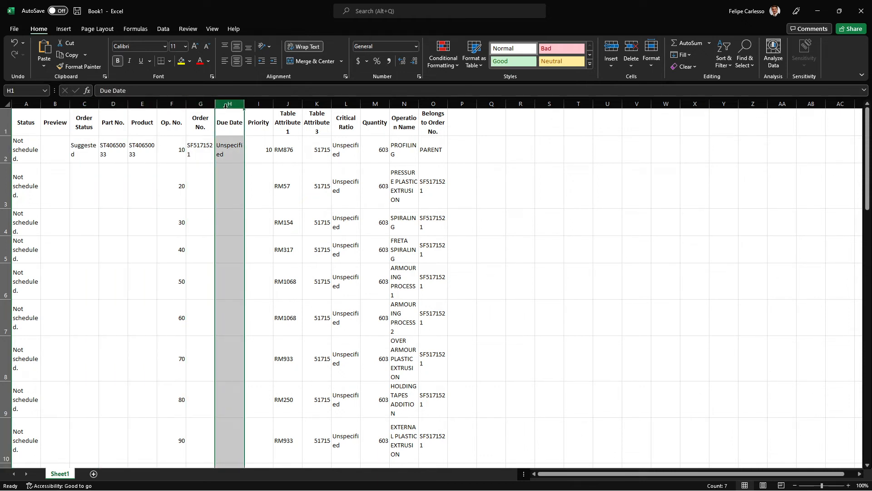
left_click(93, 187)
Compare the sheet's Status and Preview columns with the status circles and colour swatches in Sequencer, checking the rows and the first Order Status cell
mouse_move(17, 101)
left_mouse_down()
mouse_move(51, 161)
mouse_move(27, 115)
mouse_move(33, 104)
left_mouse_up()
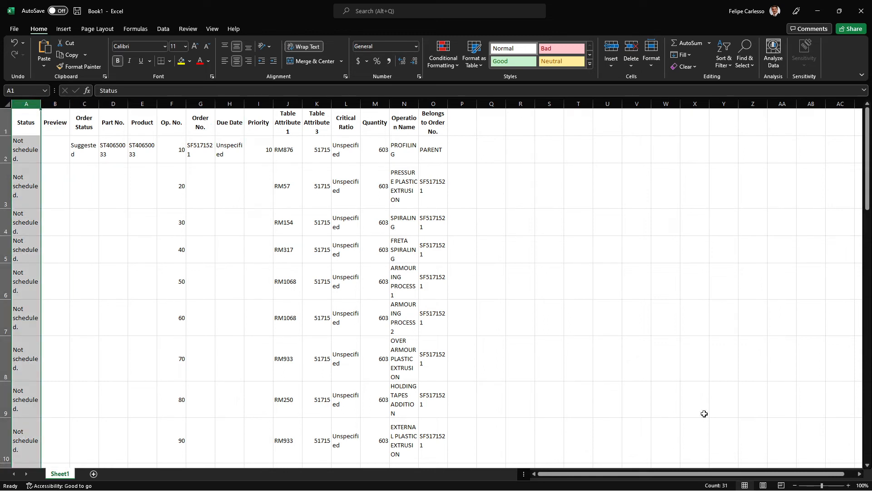
key("alt+Tab")
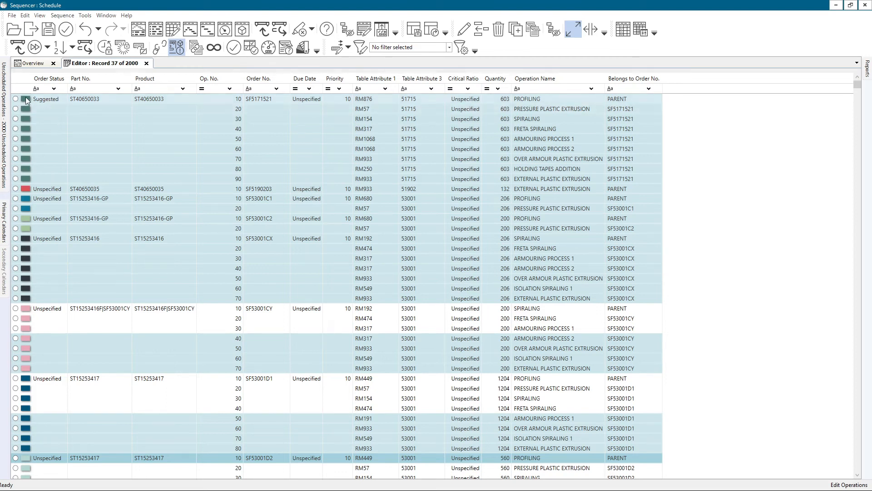
mouse_move(23, 97)
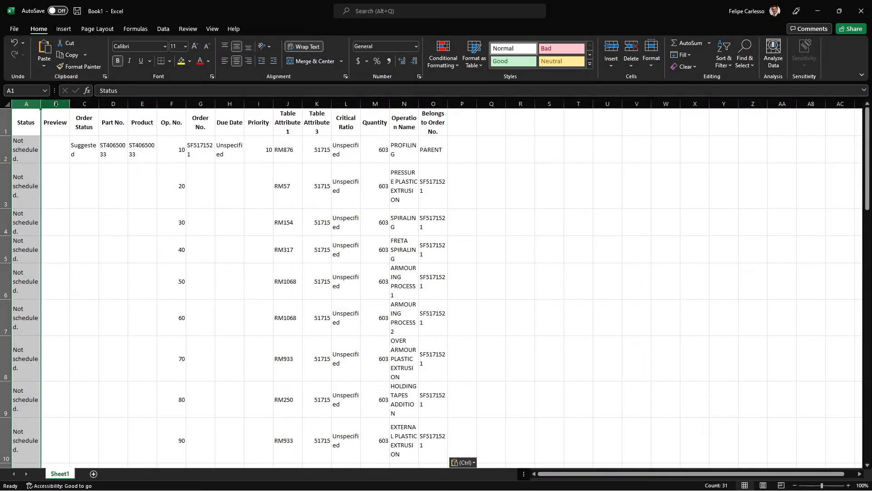
left_click(55, 103)
scroll(59, 178, "down", 1)
scroll(59, 178, "down", 2)
scroll(58, 177, "up", 3)
scroll(59, 136, "down", 3)
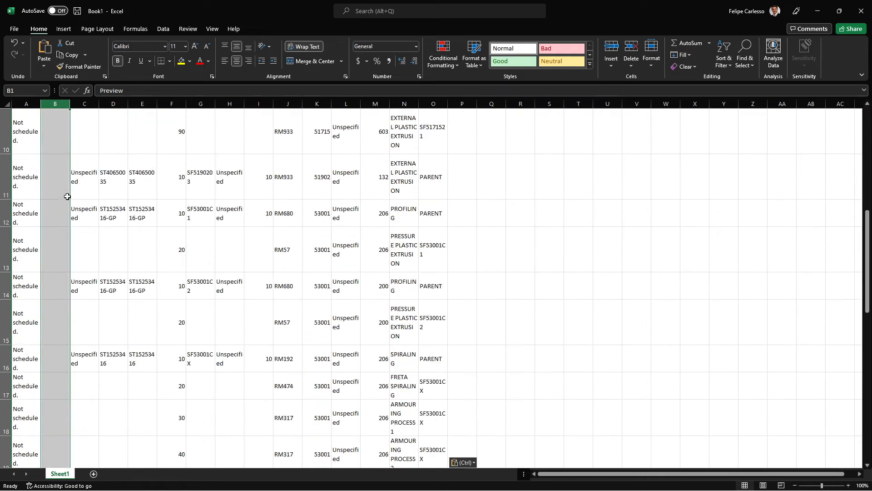
scroll(68, 194, "up", 3)
key("ctrl+Home")
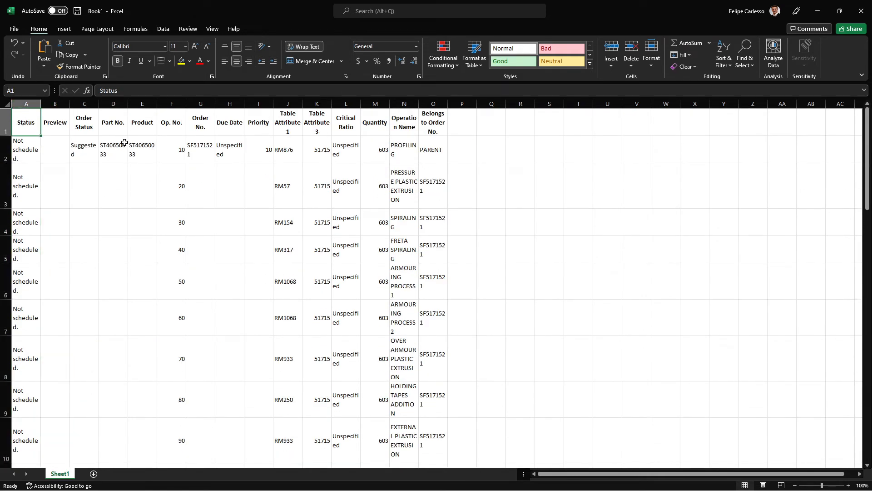
left_click(203, 190)
left_click(90, 153)
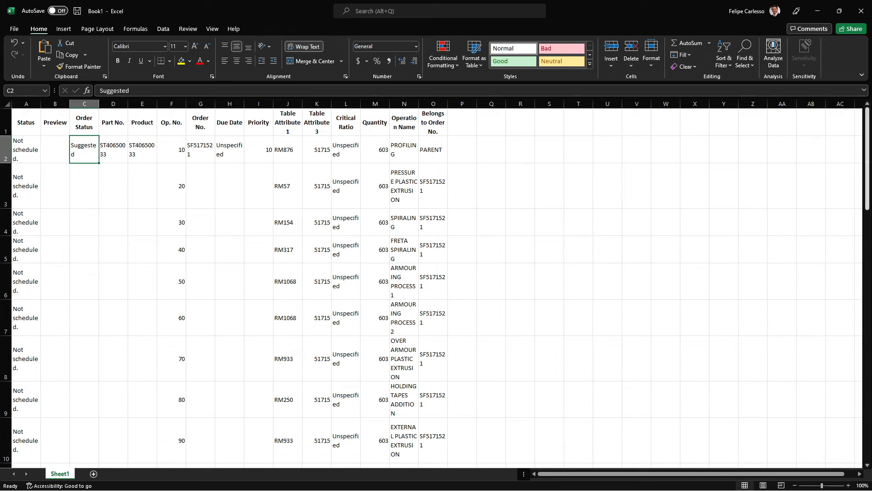
Switch back to Sequencer and apply the Selected Records highlight option to the selected operations
key("alt+Tab")
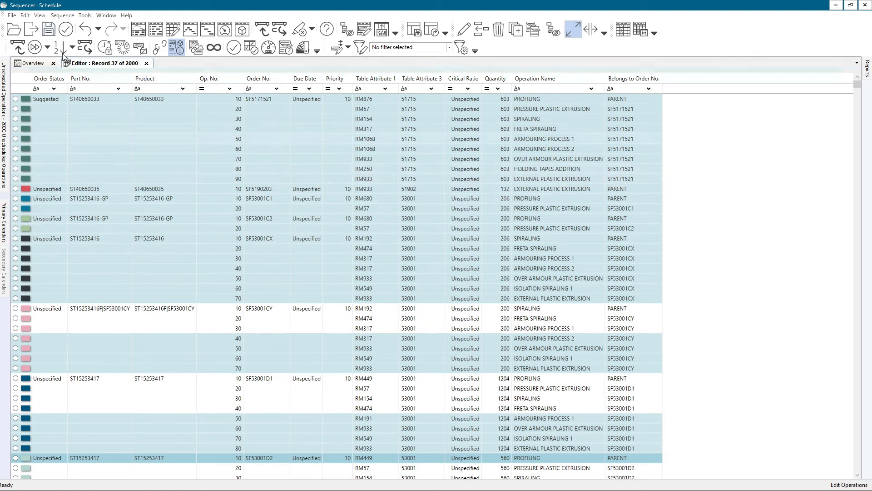
left_click(39, 15)
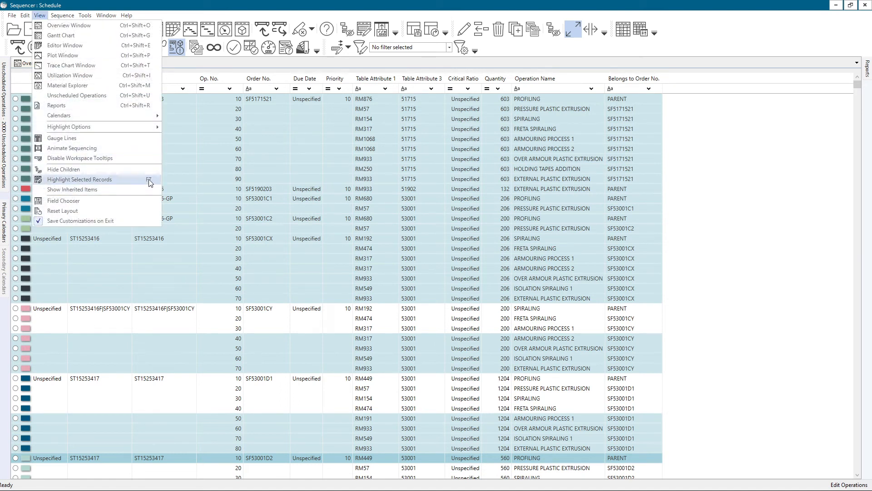
right_click(221, 177)
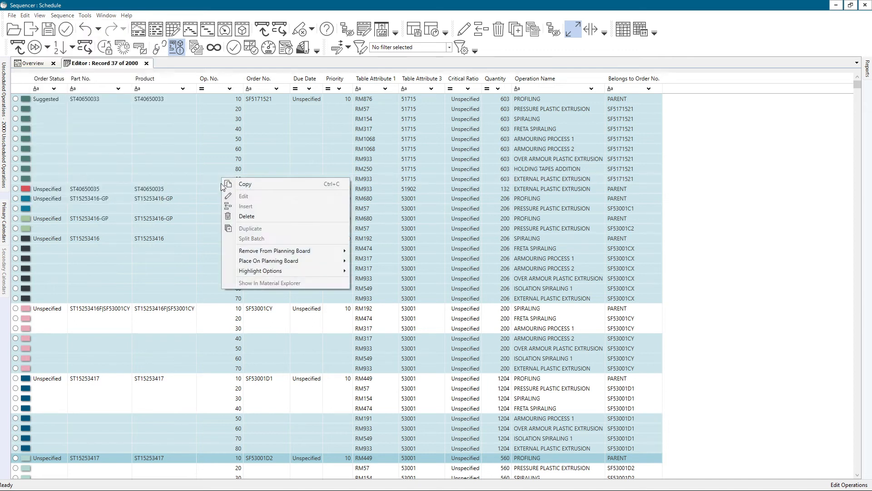
mouse_move(250, 273)
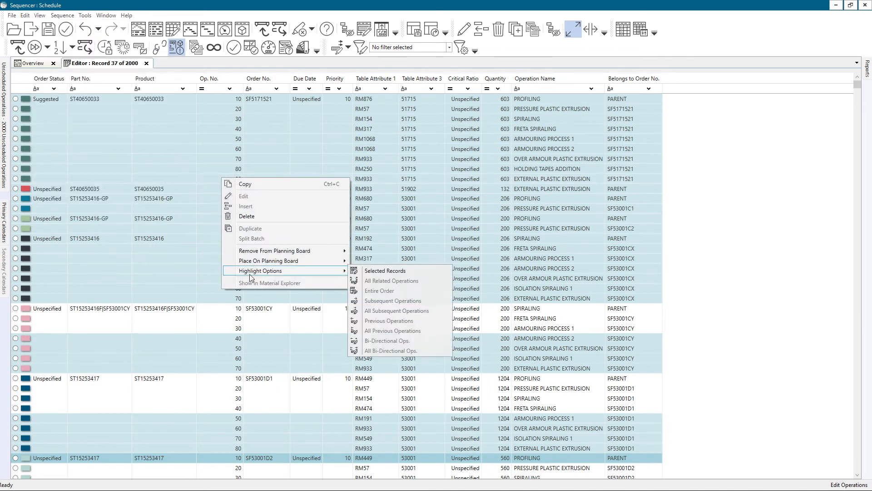
left_click(385, 272)
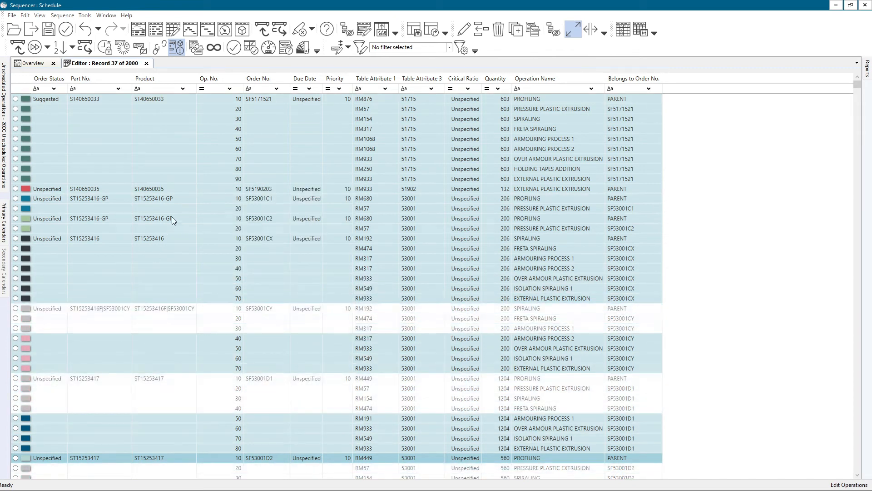
Select the dimmed SPIRALING to ARMOURING PROCESS 1 operations of part ST15253416FJSF53001CY and run a forward sequence on the schedule
left_click(101, 268)
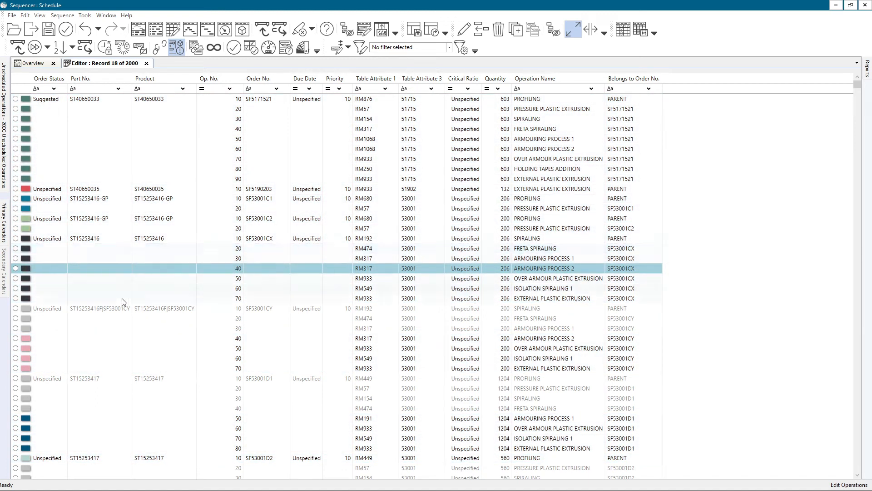
left_click_drag(97, 308, 102, 328)
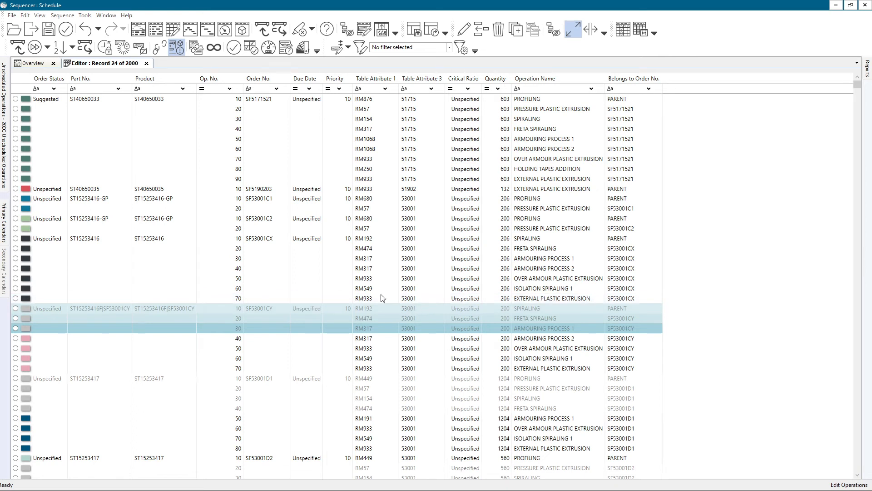
left_click(62, 15)
mouse_move(67, 27)
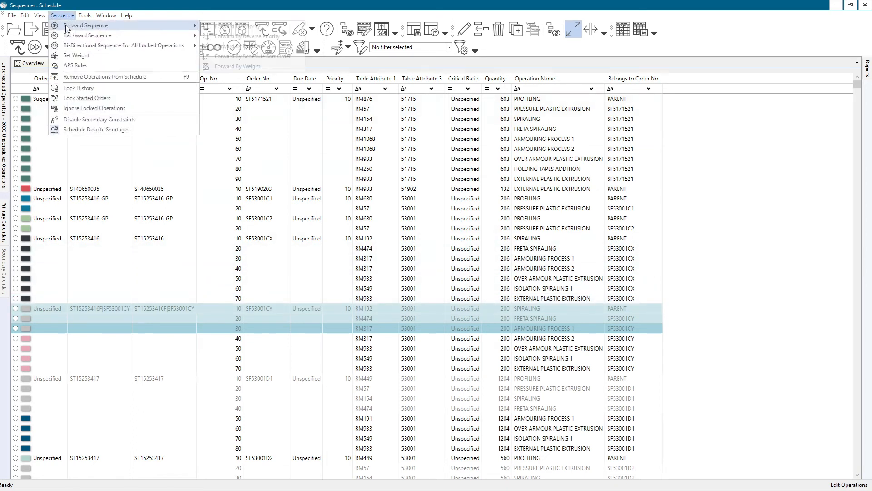
left_click(254, 46)
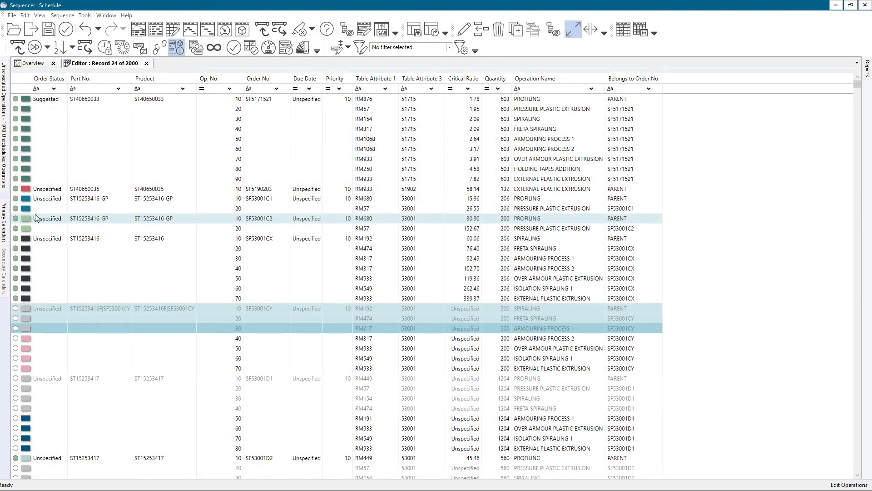
mouse_move(16, 101)
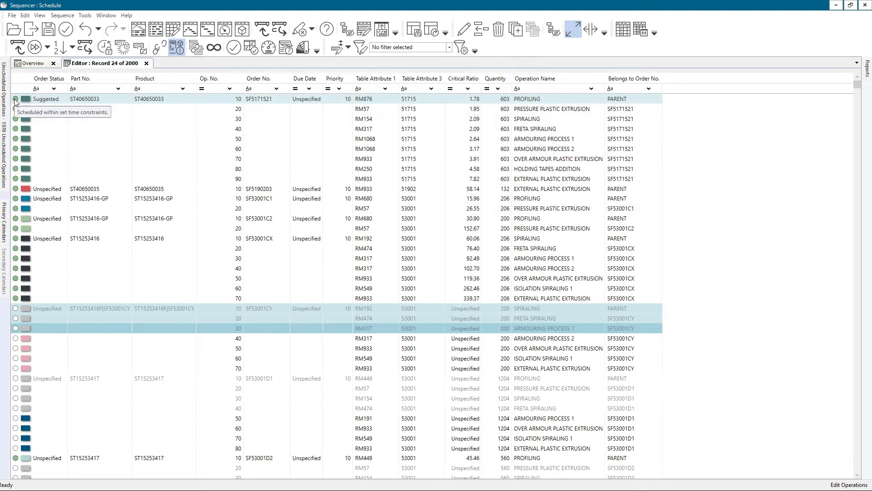
Select records 1 to 21 in the Editor and turn on Show Inherited Items
left_click(75, 102)
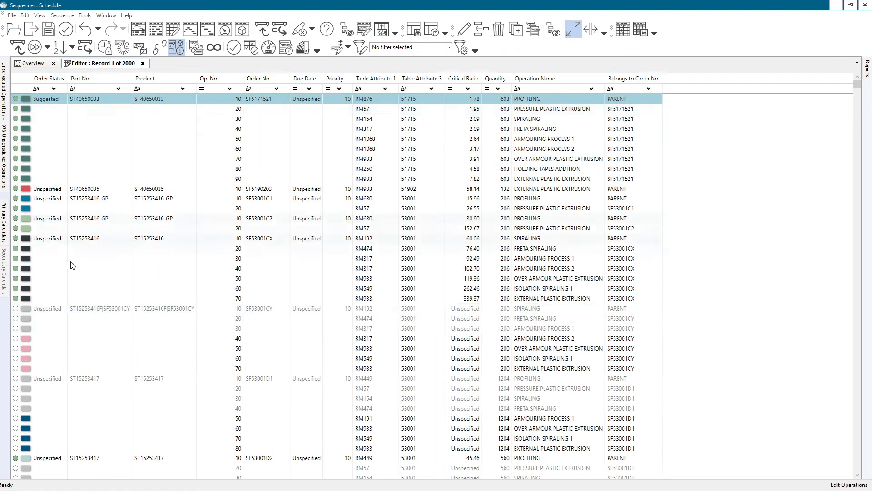
left_click(64, 298, "shift")
left_click(41, 18)
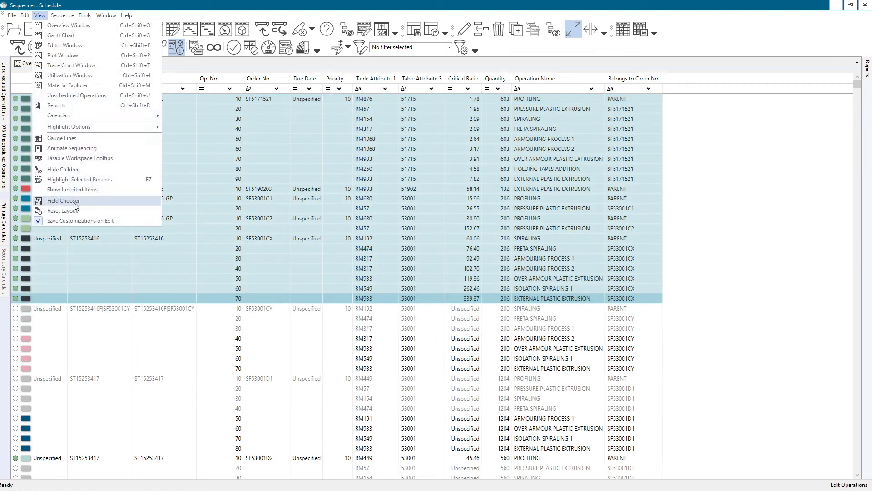
left_click(72, 189)
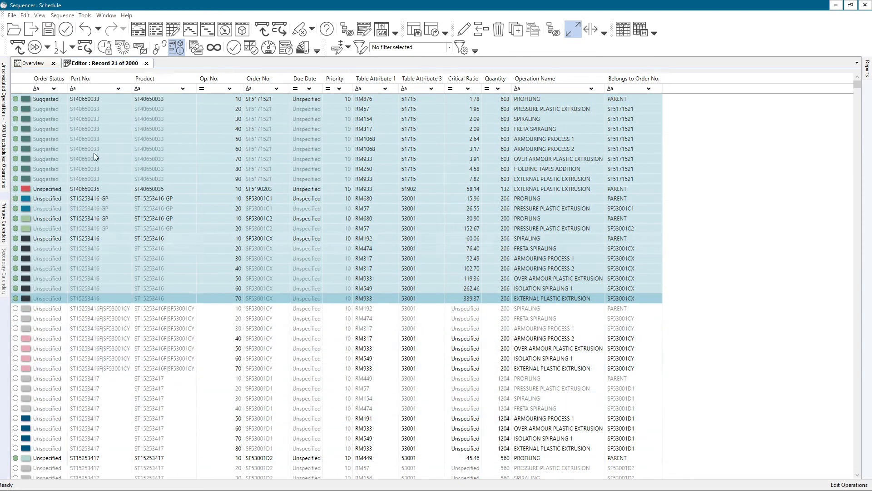
Copy the selected records and paste them at cell A1 of Sheet1 in Excel, over the earlier data
right_click(94, 157)
left_click(116, 149)
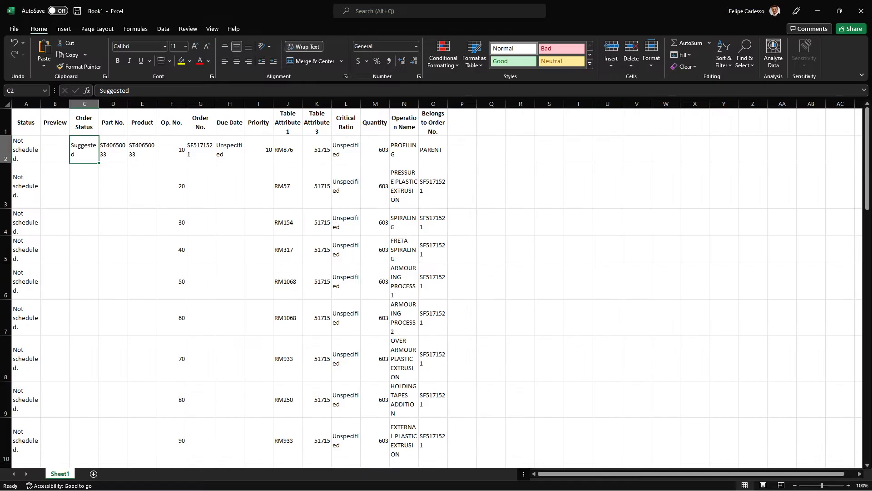
left_click(284, 210)
left_click(28, 113)
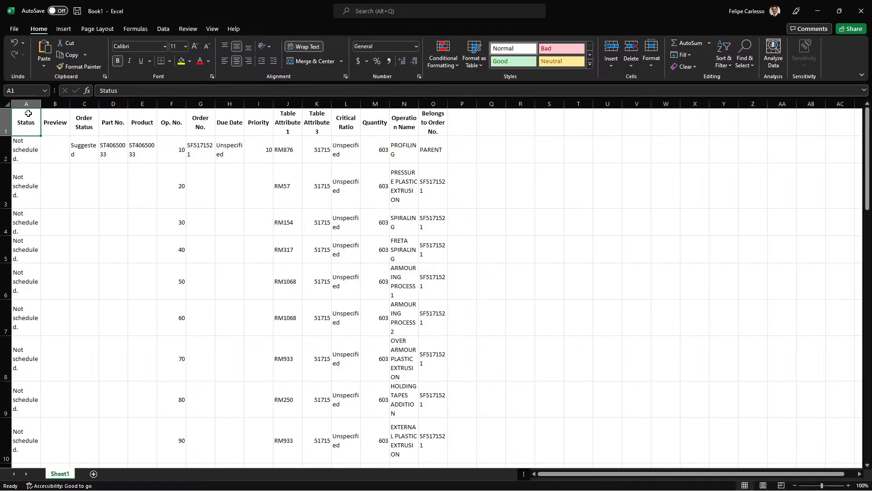
key("ctrl+a")
Examine the pasted Status values and the inherited values in the child-operation rows, from Order Status to Op. No
left_click(30, 169)
left_click(28, 115)
left_click(24, 158)
left_click(61, 162)
left_click(86, 204)
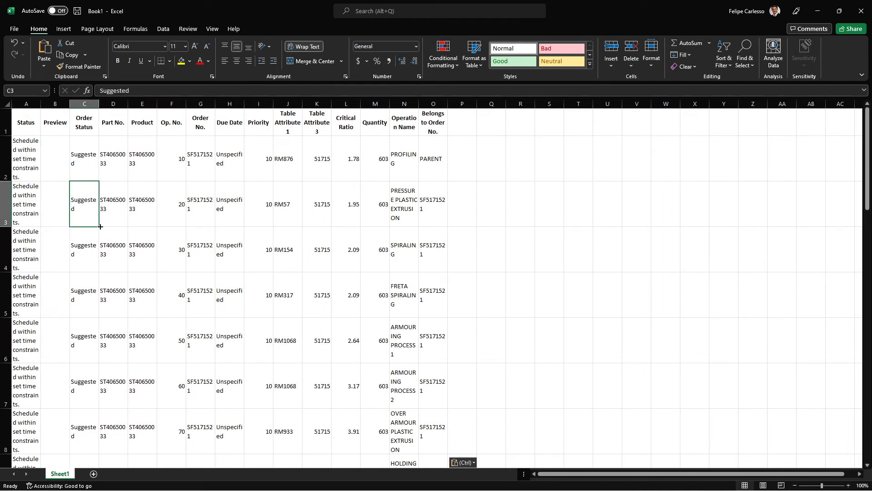
left_click(116, 250)
left_click(158, 258)
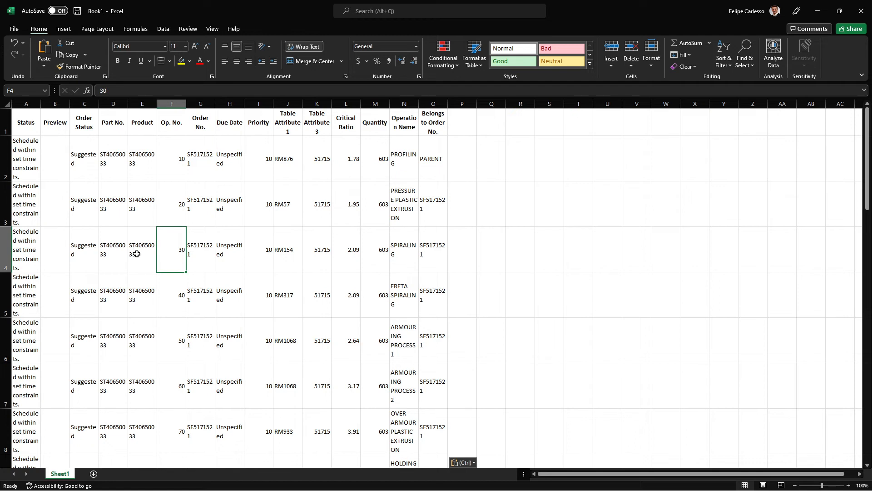
left_click(118, 209)
left_click(110, 235)
left_click(113, 280)
left_click(115, 319)
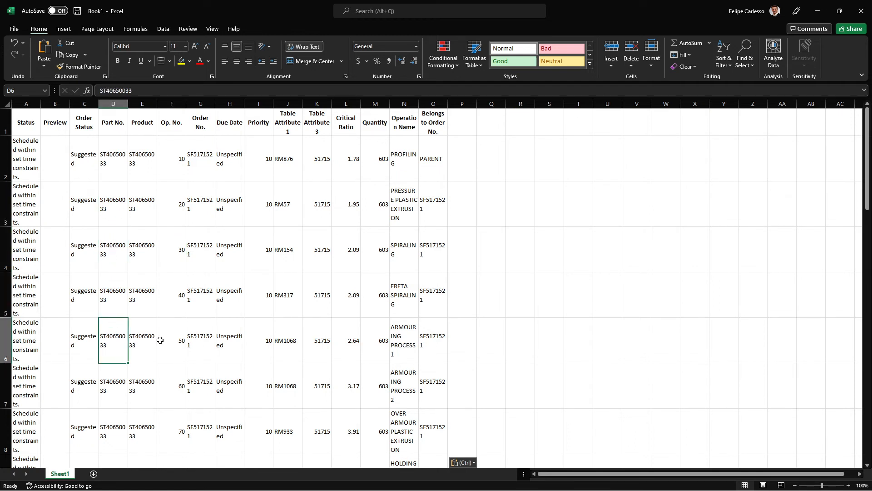
left_click(117, 242)
left_click(106, 204)
Select the whole sheet and autofit all row heights and column widths to the pasted data
left_click_drag(84, 104, 273, 106)
left_click(6, 104)
left_click_drag(41, 104, 247, 104)
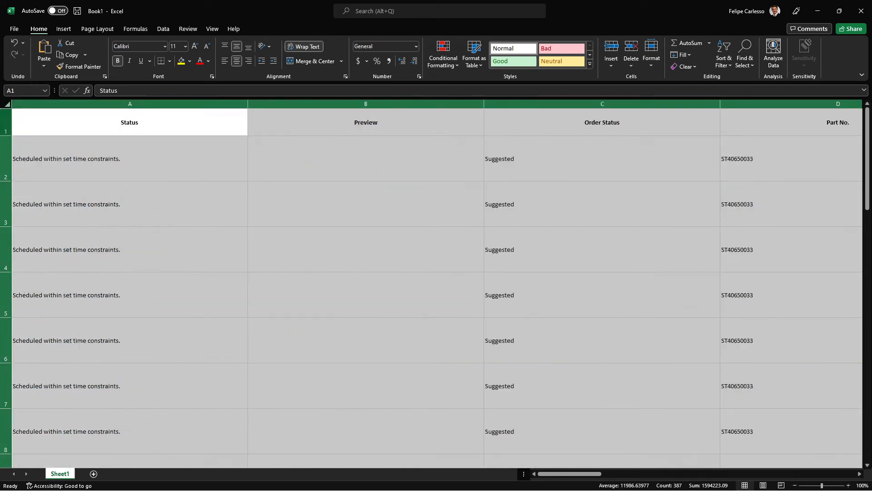
double_click(5, 136)
double_click(248, 104)
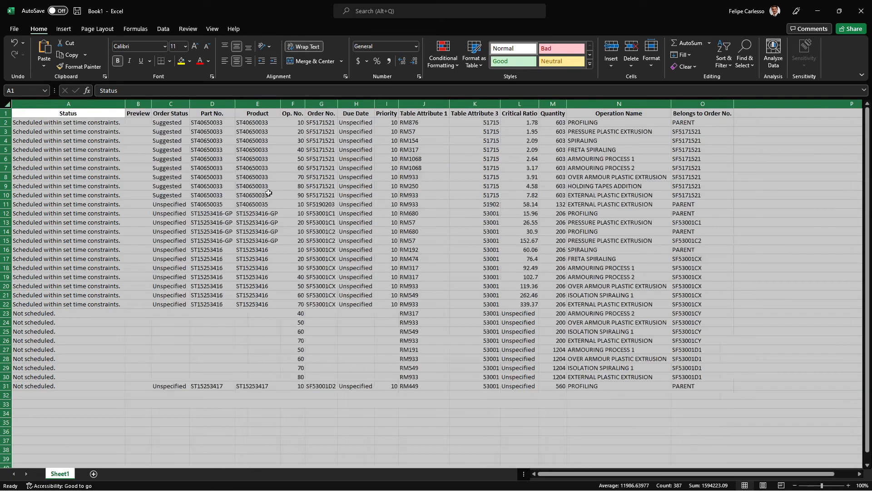
Compare the newly pasted scheduled rows 2 to 22 with the earlier unscheduled rows 23 to 31
left_click(270, 203)
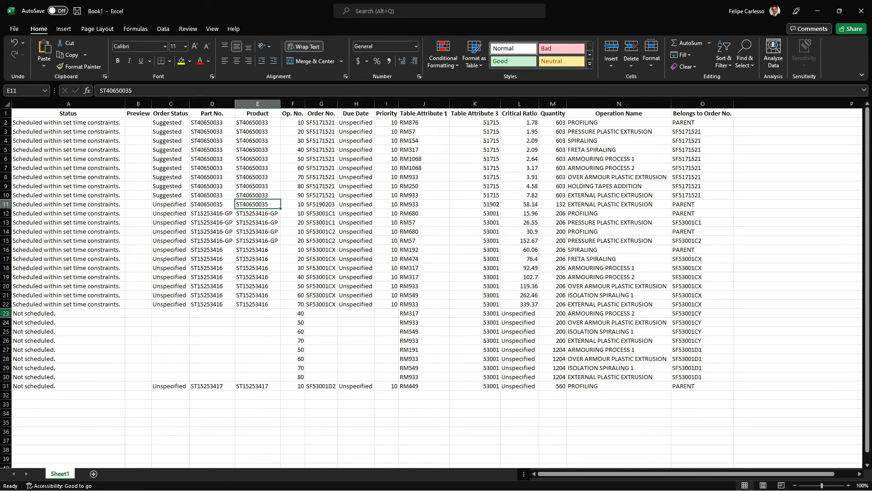
left_click_drag(6, 313, 6, 385)
left_click(105, 259)
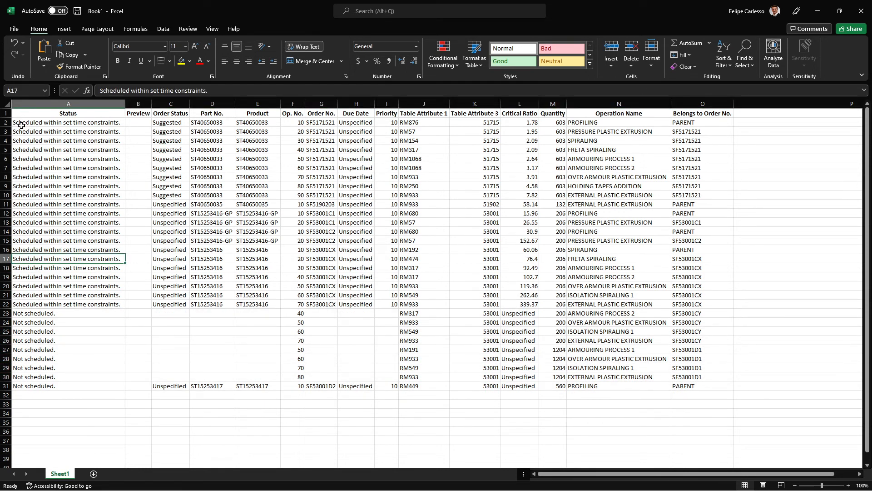
left_click_drag(90, 302, 619, 121)
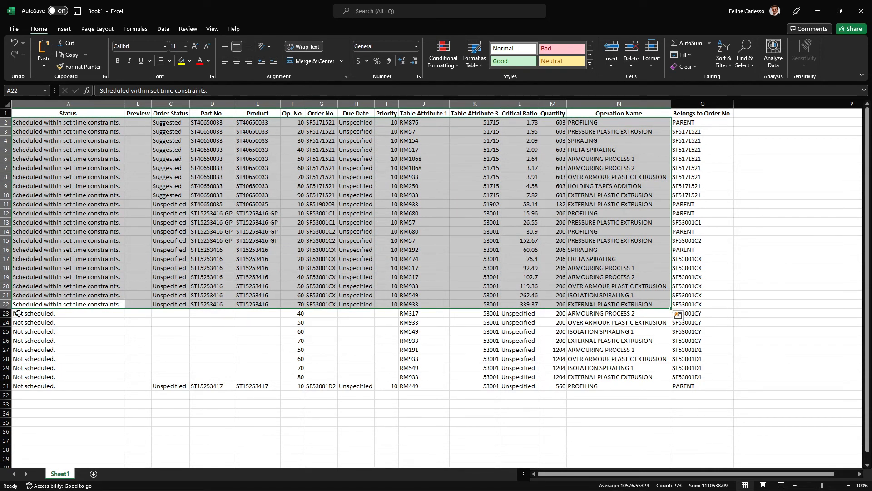
left_click_drag(19, 314, 499, 389)
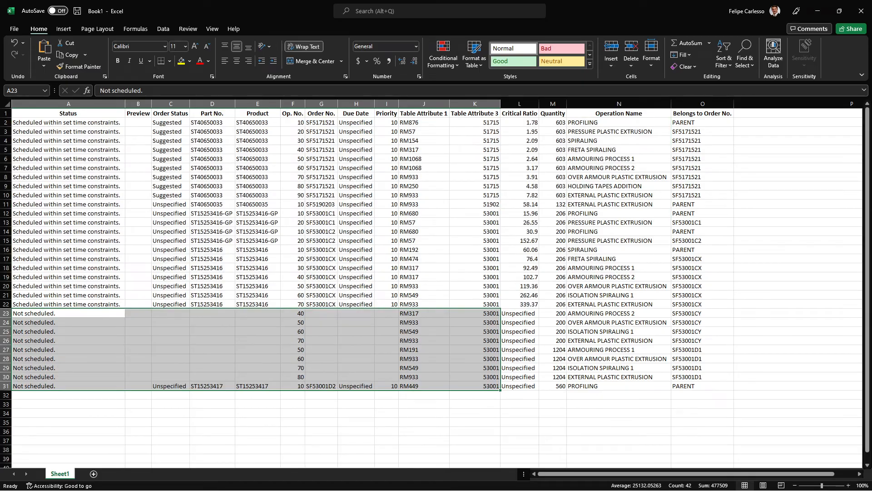
Switch back to Sequencer, turn off Show Inherited Items and clear the record highlighting
key("alt+Tab")
left_click(97, 172)
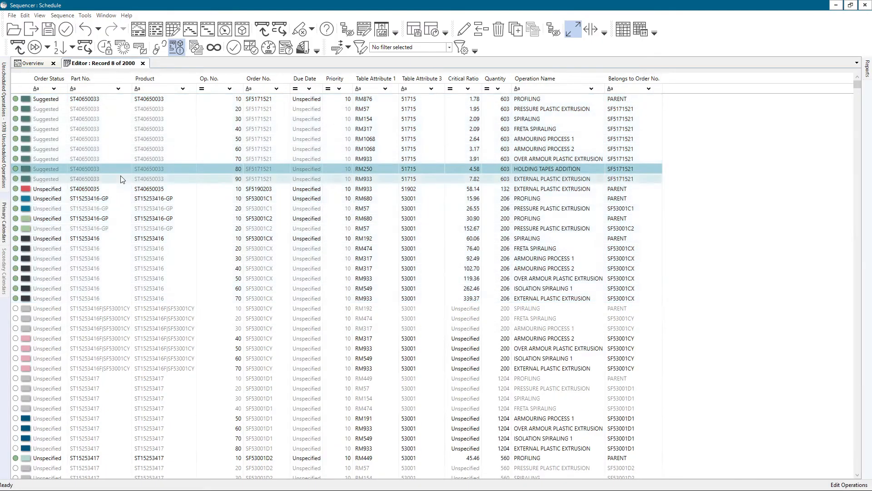
left_click(39, 15)
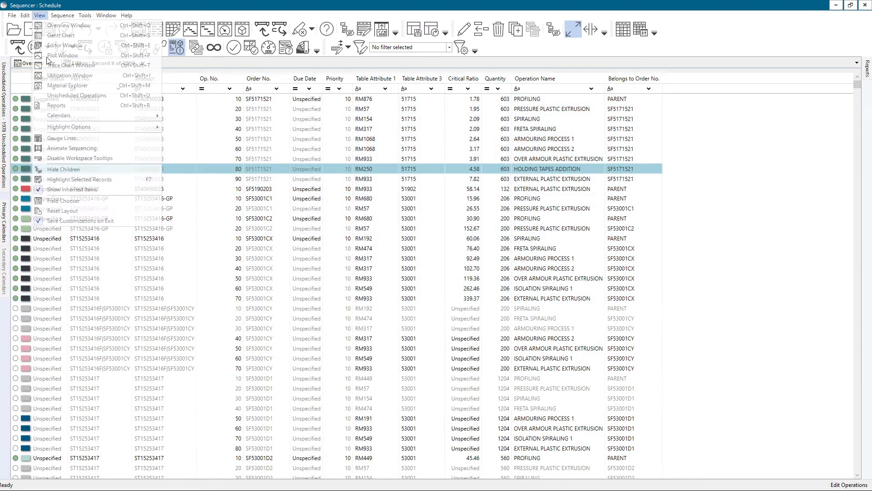
left_click(64, 190)
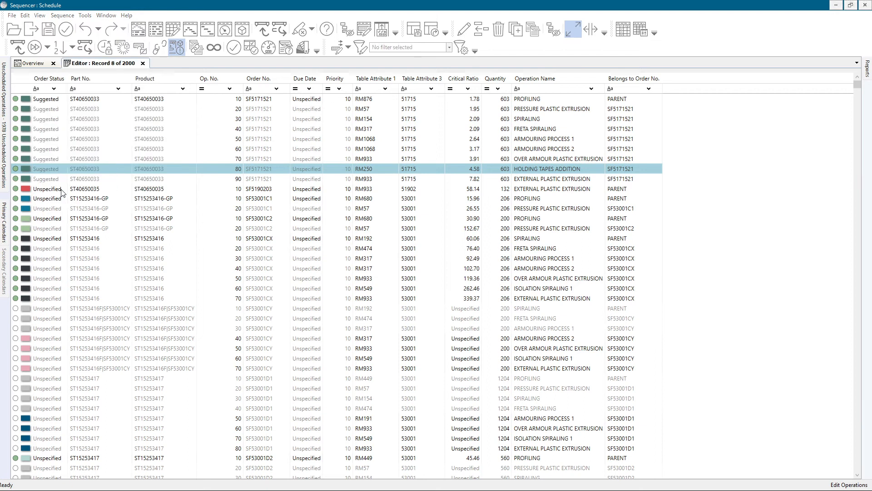
left_click(101, 189)
left_click(300, 31)
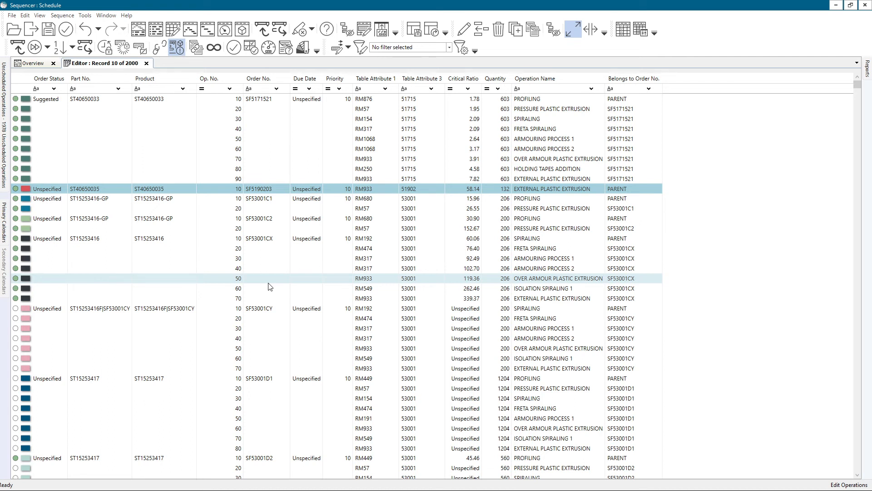
Examine the filter row beneath the column headers and the filter operators available for Table Attribute 1
left_click(88, 87)
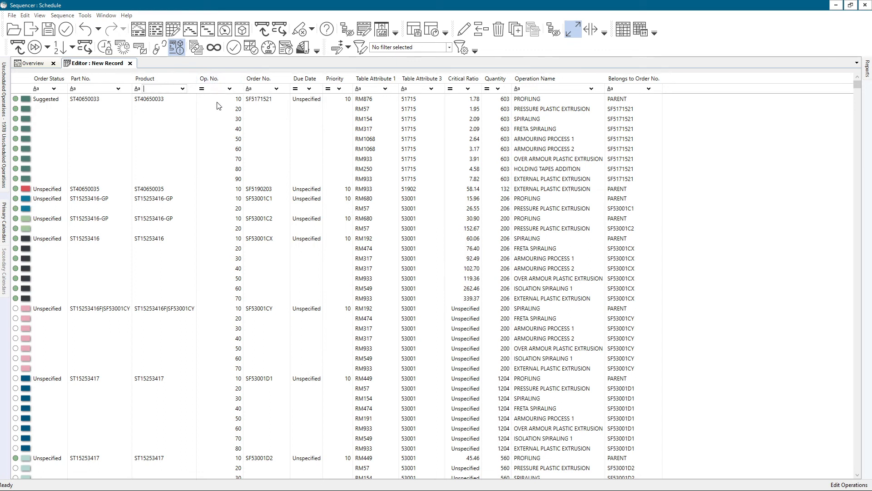
left_click(98, 138)
left_click(96, 132)
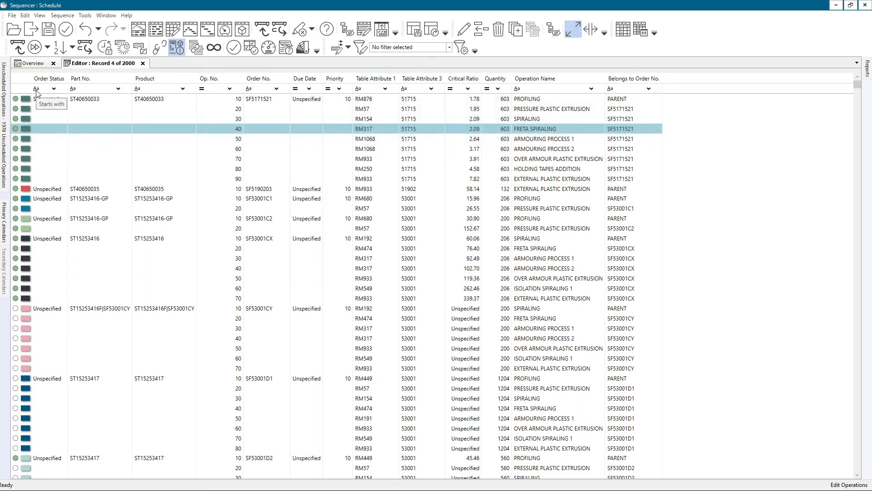
left_click(358, 89)
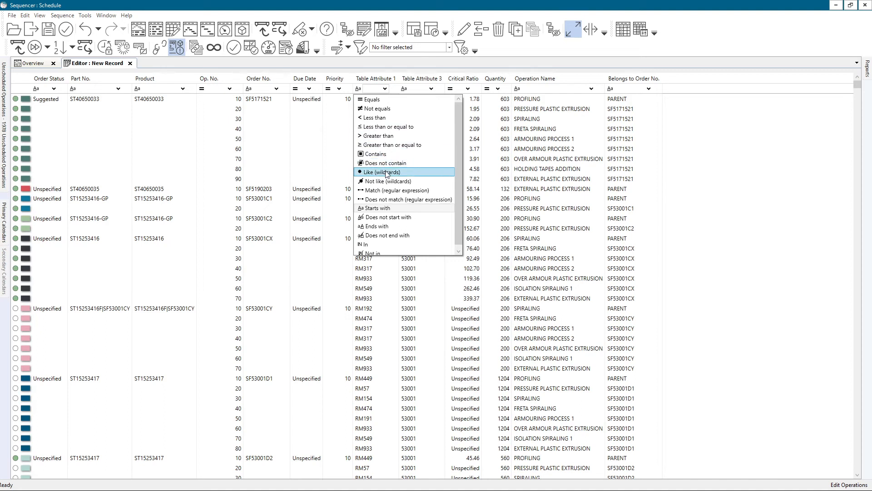
scroll(386, 172, "down", 1)
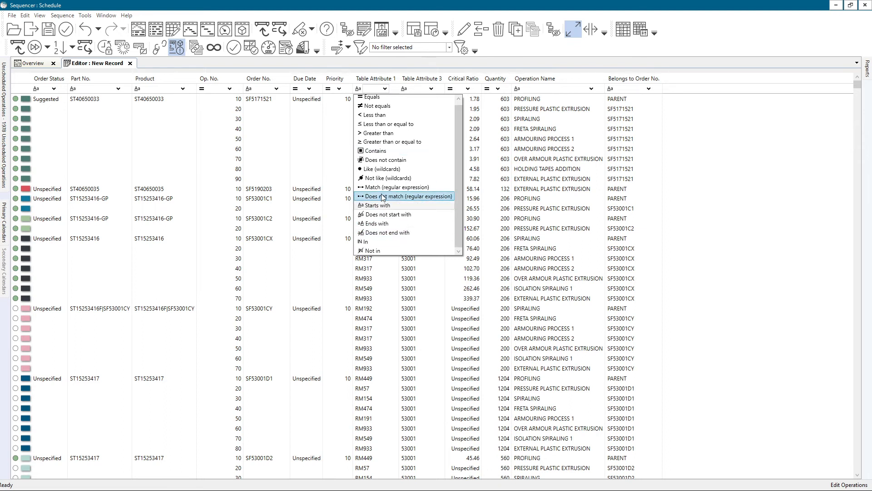
left_click(328, 141)
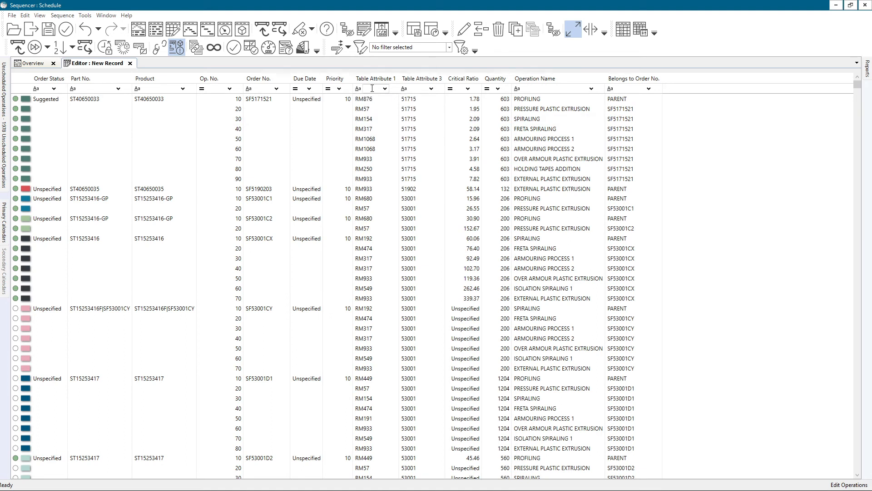
Filter Table Attribute 1 by the text R and change its filter operator to Equals
type("A")
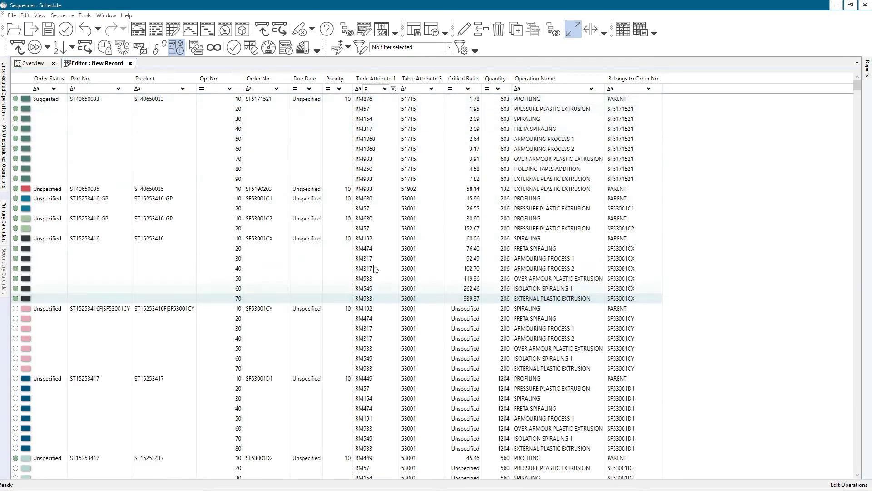
left_click(359, 89)
scroll(368, 136, "up", 3)
left_click(368, 99)
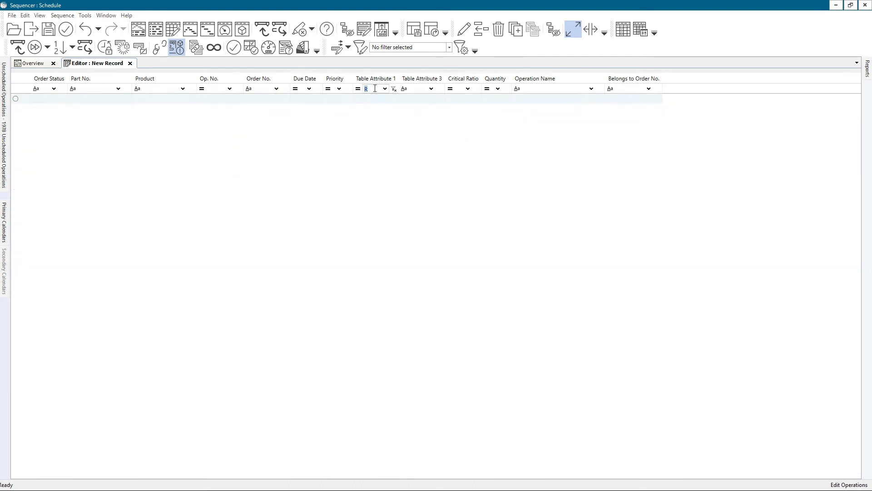
Filter Table Attribute 1 by RM57 with the Equals operator, clear the value and open the list of filter operators
type("RM57")
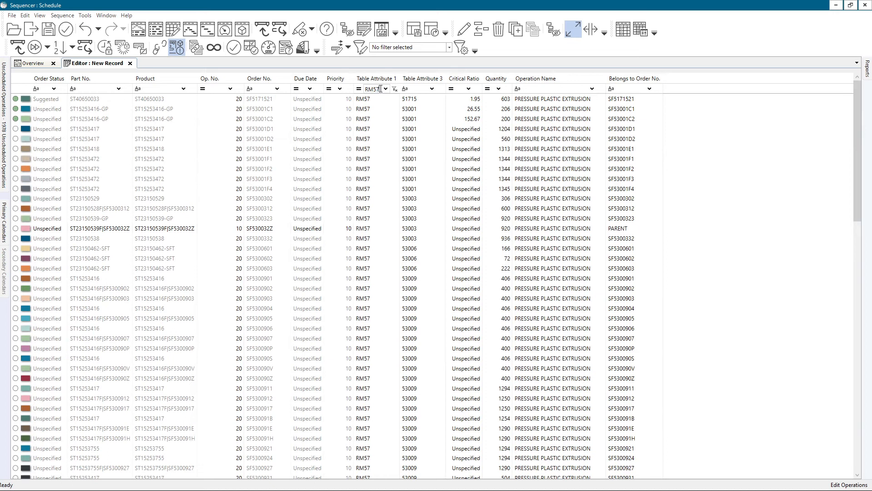
key("BackSpace")
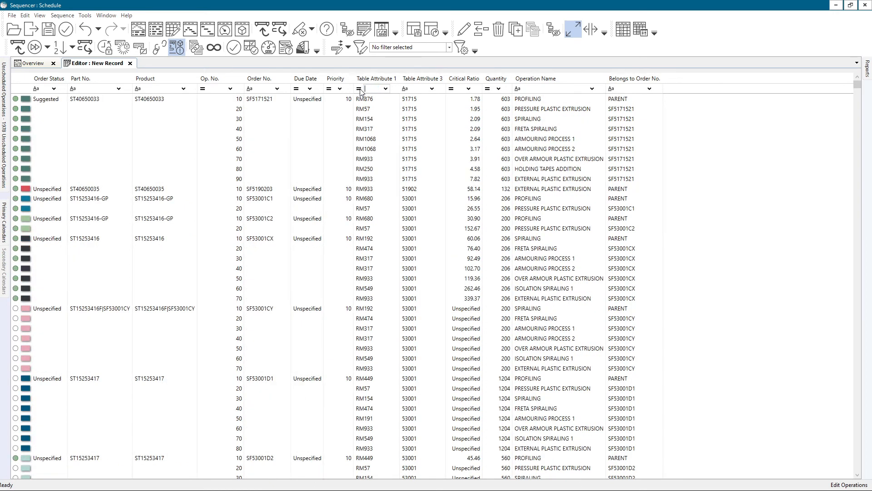
left_click(359, 89)
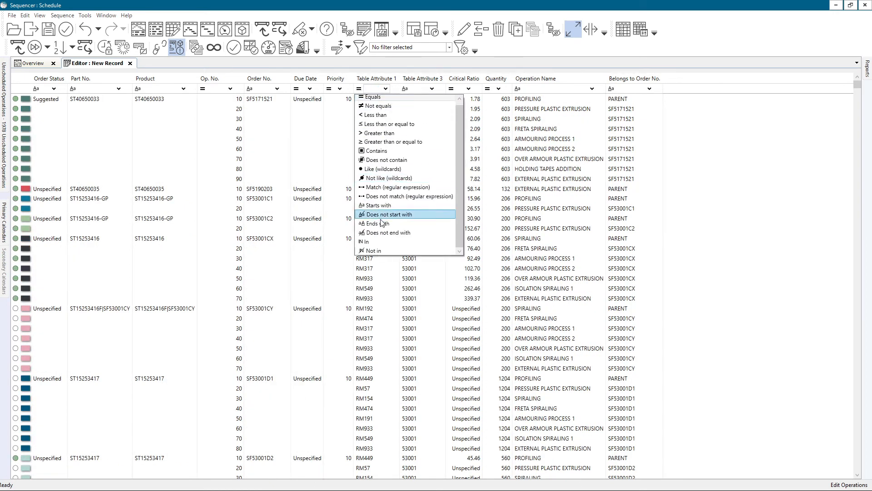
left_click(365, 241)
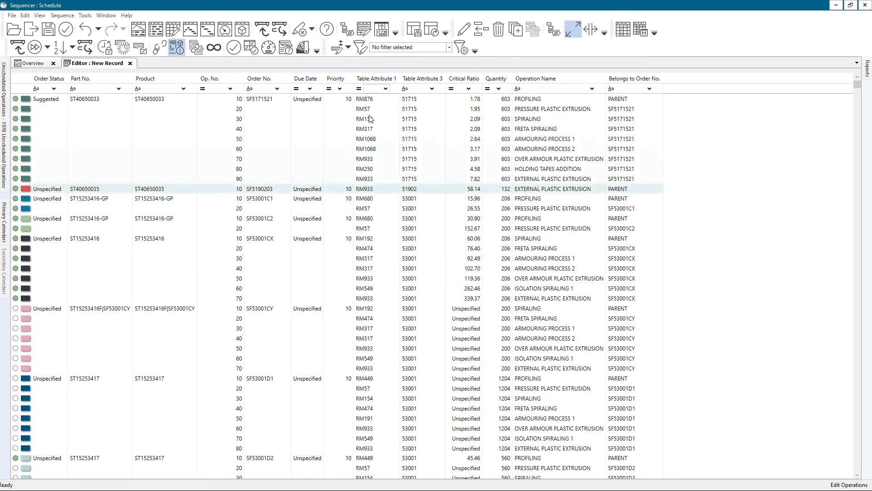
Filter Table Attribute 1 by RM192 and replace it with RM549, picking both from the list of existing values
left_click(385, 88)
left_click_drag(425, 106, 424, 138)
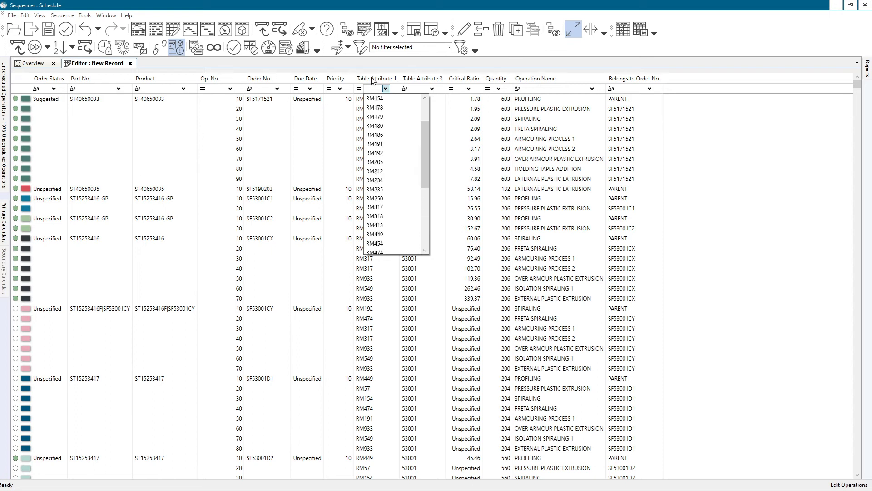
left_click(387, 154)
left_click(416, 89)
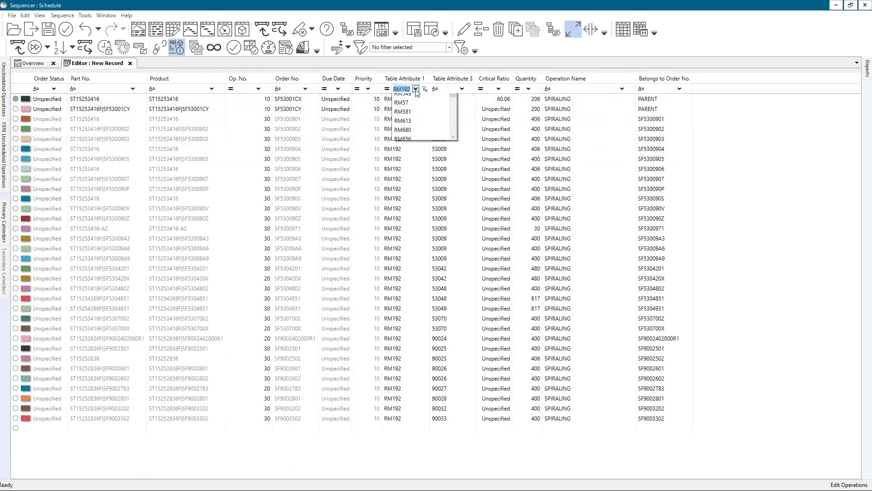
left_click(409, 206)
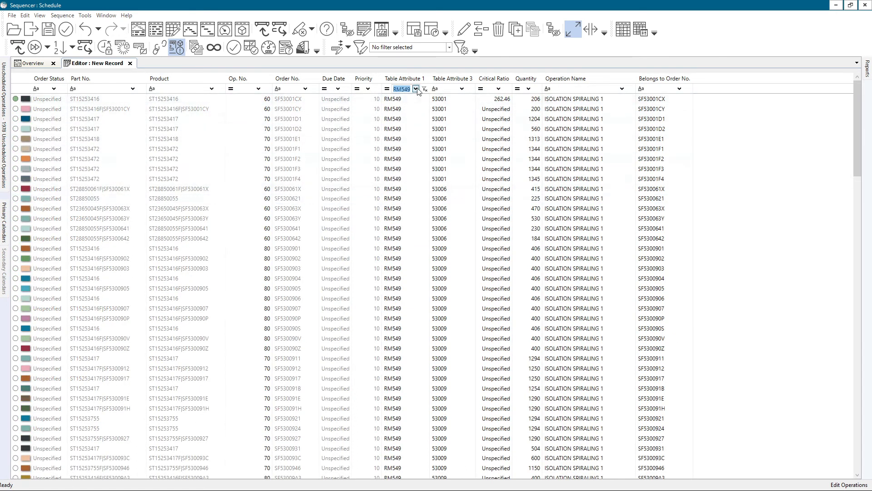
Set the Table Attribute 1 operator to In, filter by RM178, RM179 and RM191, and clear the filter values
left_click(388, 89)
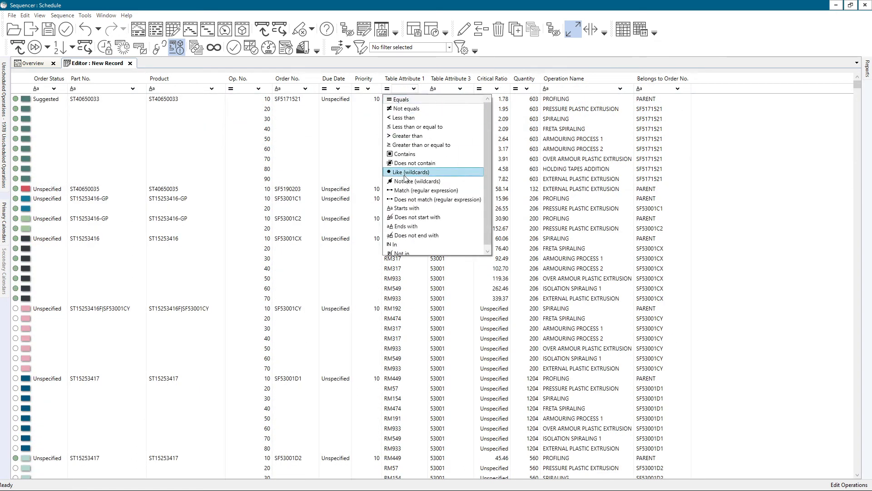
key("Escape")
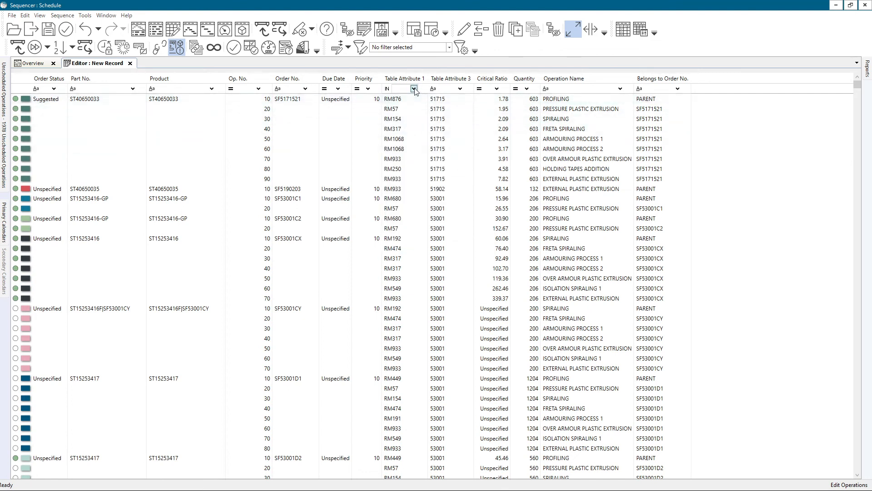
left_click(413, 88)
scroll(454, 133, "down", 1)
left_click(398, 159)
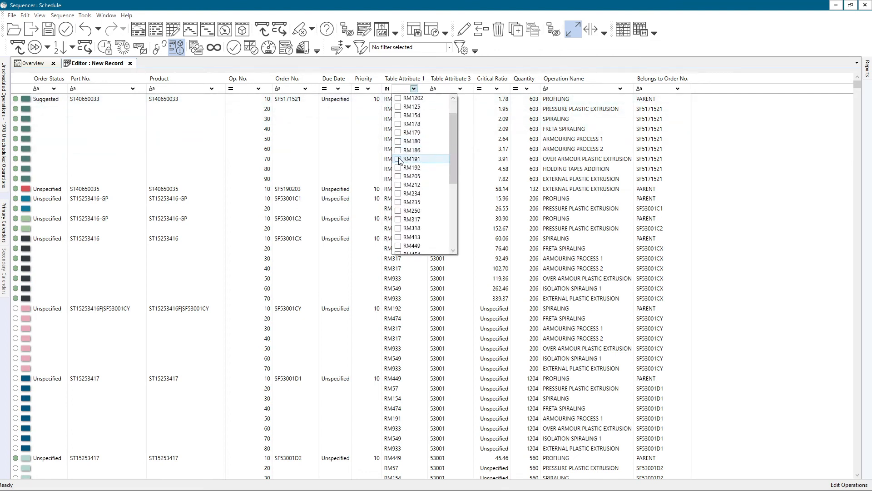
left_click(399, 125)
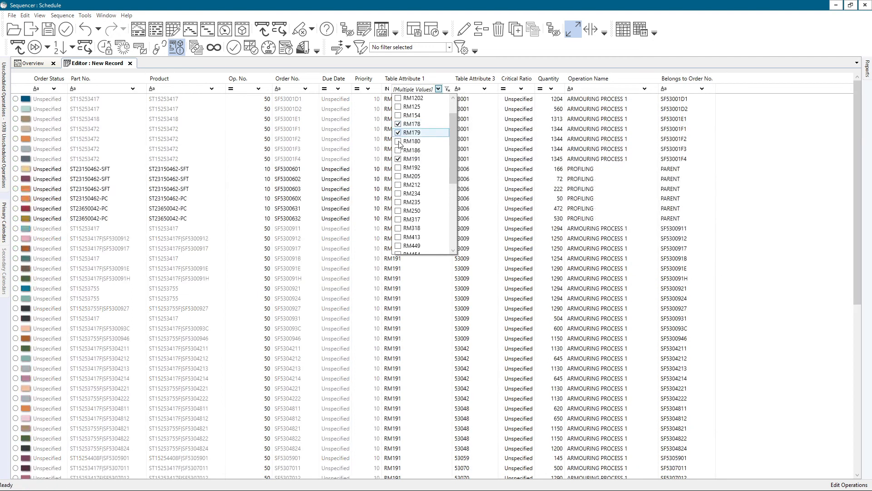
left_click(380, 168)
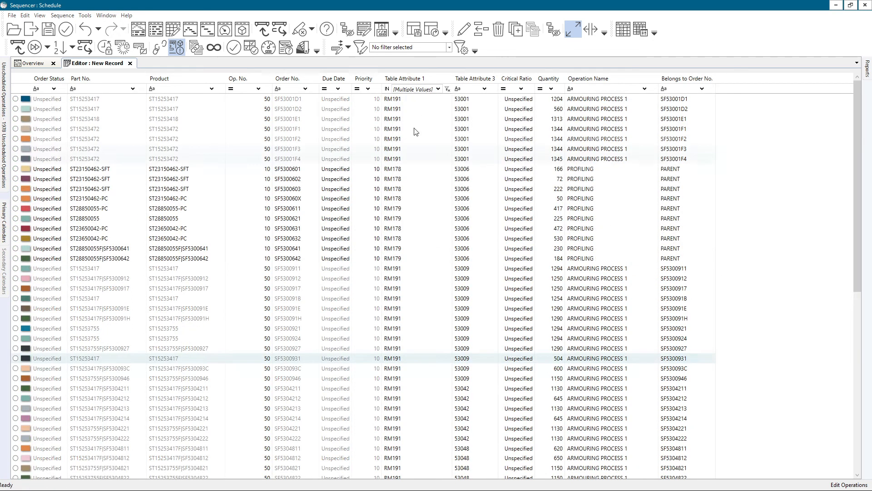
left_click(448, 90)
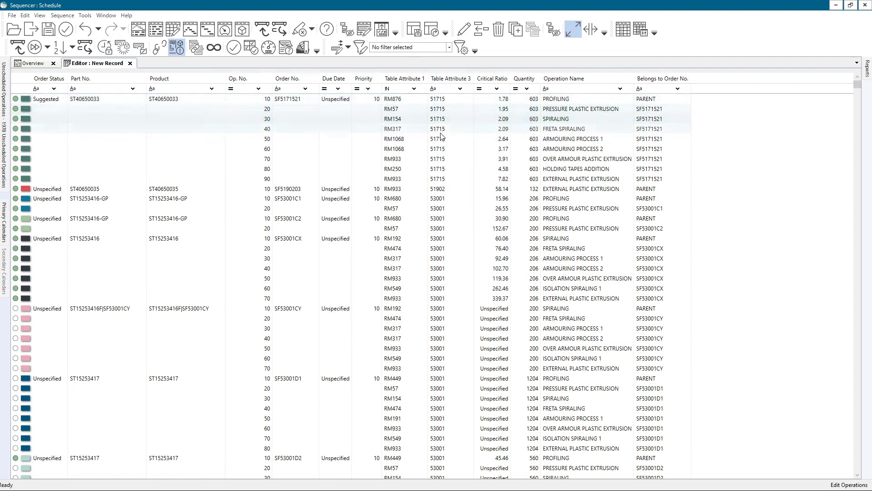
Set the Table Attribute 3 filter operator to In and try filtering by 53003 and 53070
left_click(438, 91)
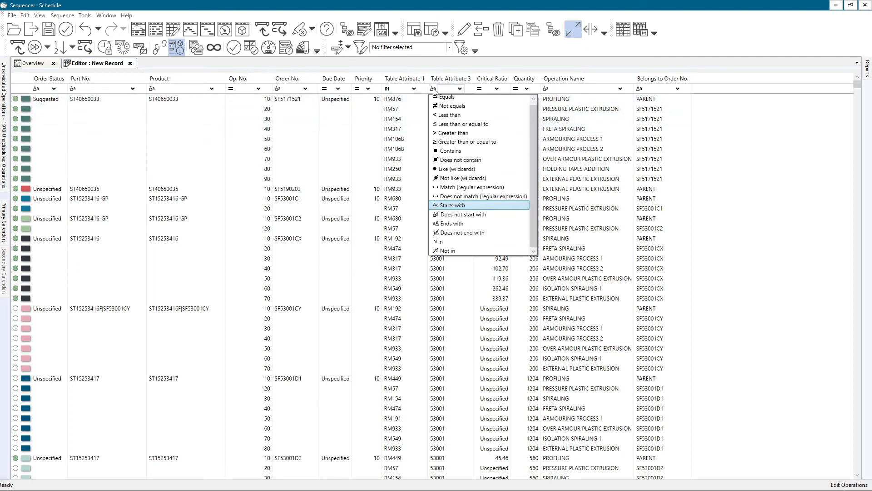
left_click(448, 223)
left_click(460, 89)
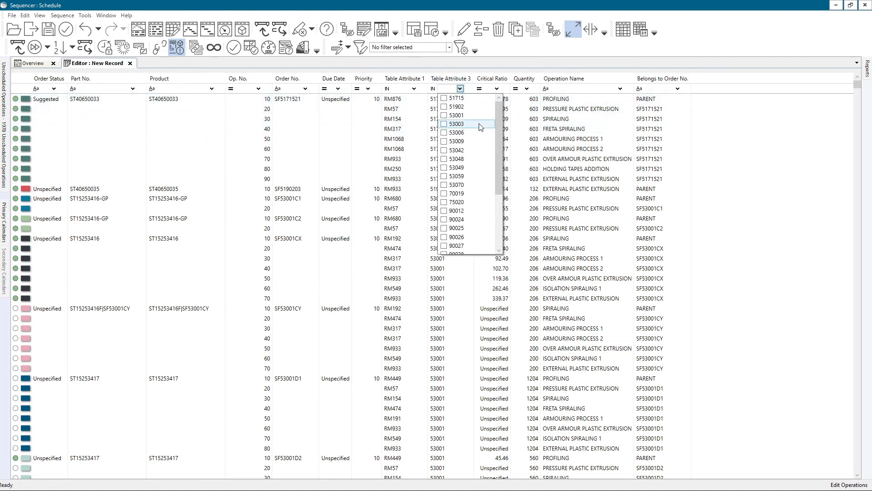
left_click(444, 124)
left_click(444, 150)
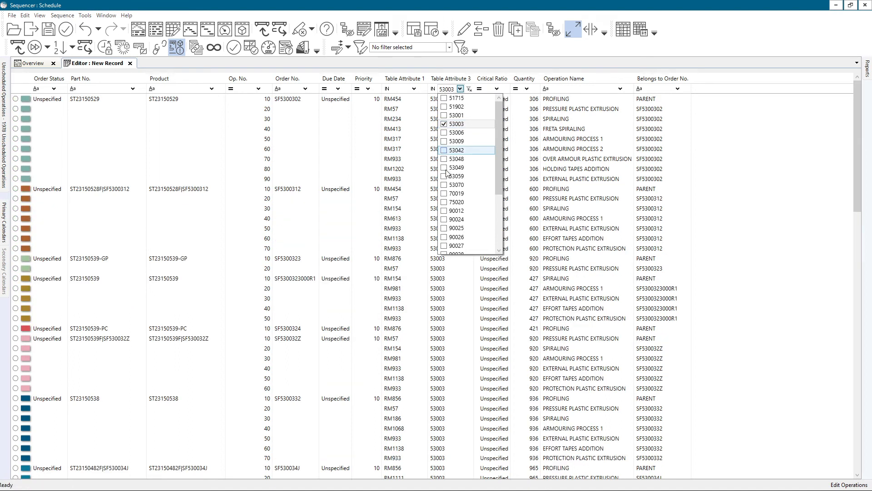
left_click(443, 184)
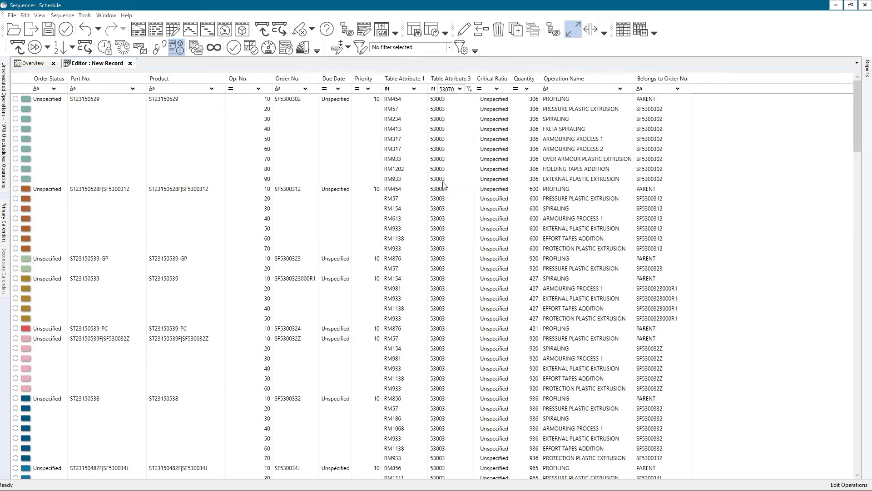
Change the Table Attribute 3 filter values to 53006 and 53048
left_click(460, 88)
left_click(443, 132)
left_click(443, 159)
scroll(445, 182, "down", 3)
scroll(445, 182, "up", 3)
left_click(427, 158)
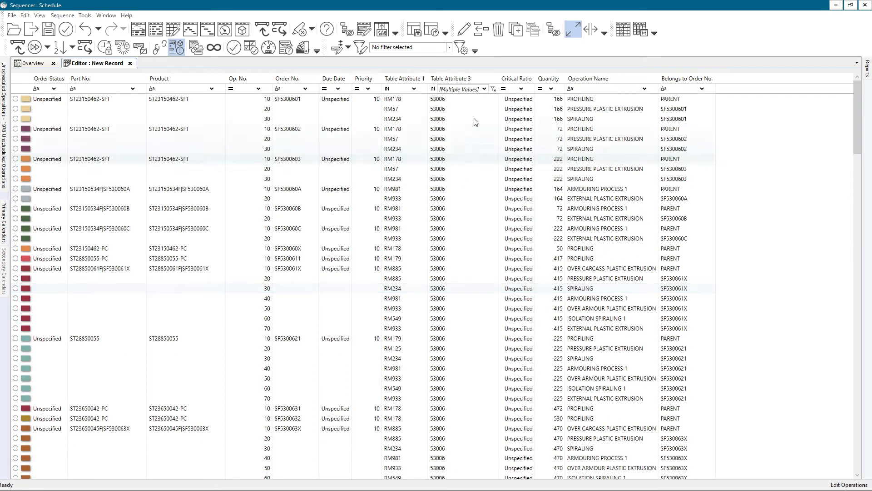
Select the block of filtered records from SF5300601 to SF530060X and review the rest of the filtered list
left_click_drag(448, 100, 453, 251)
scroll(449, 194, "down", 18)
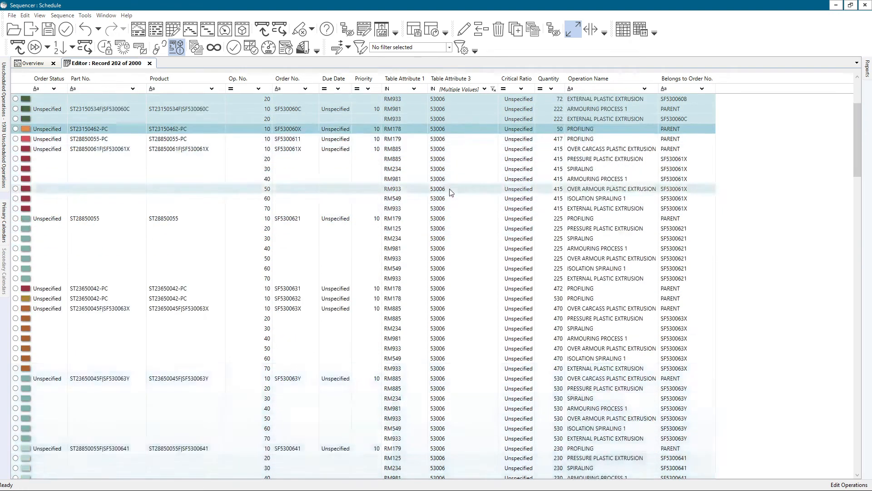
scroll(447, 197, "down", 20)
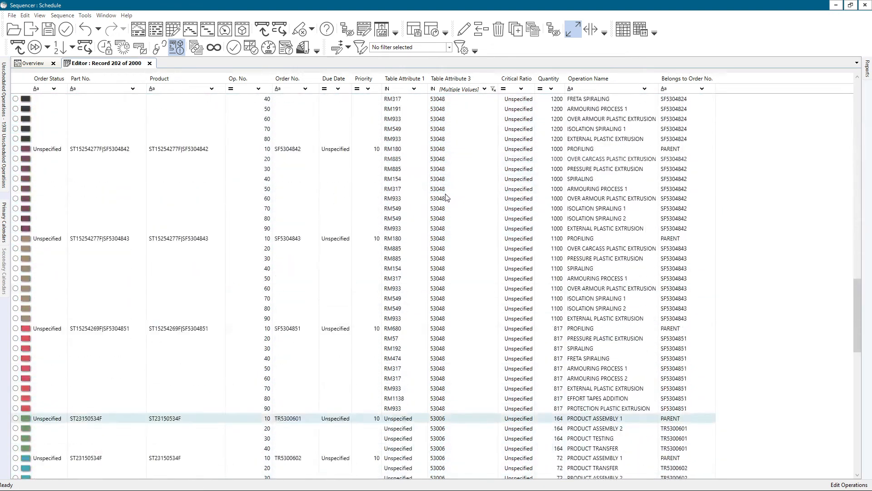
scroll(445, 199, "up", 20)
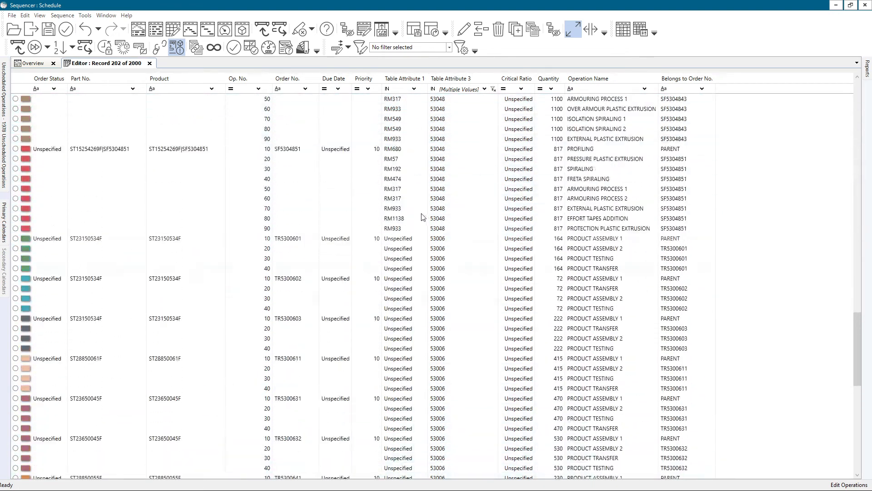
scroll(428, 207, "up", 15)
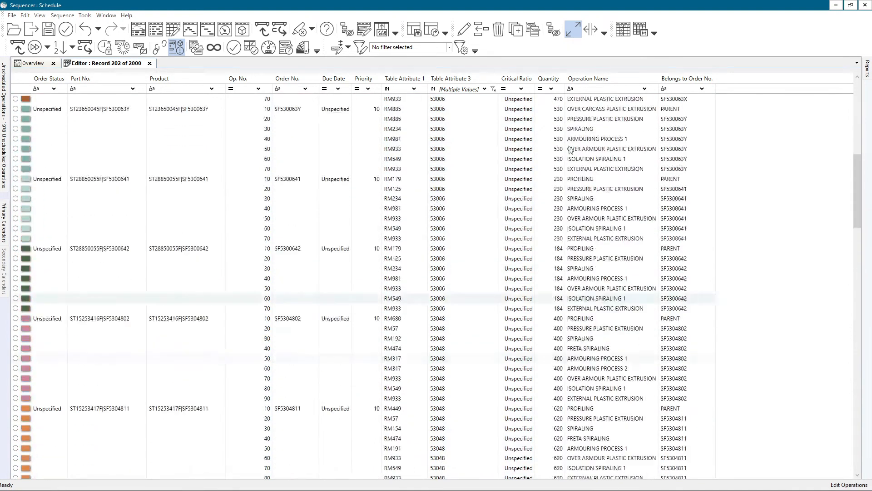
left_click(858, 119)
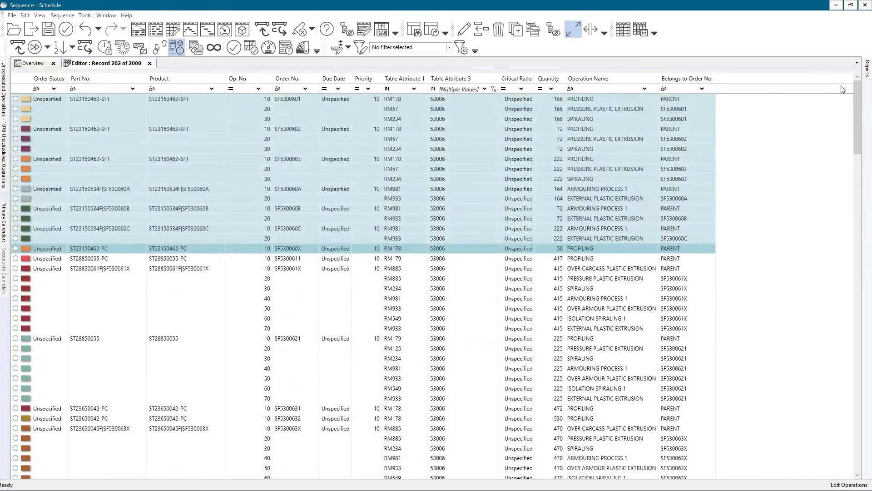
Select the full range of filtered records from the first SF5300601 row to the last TR5304851 row
left_click(426, 248)
left_click(448, 228)
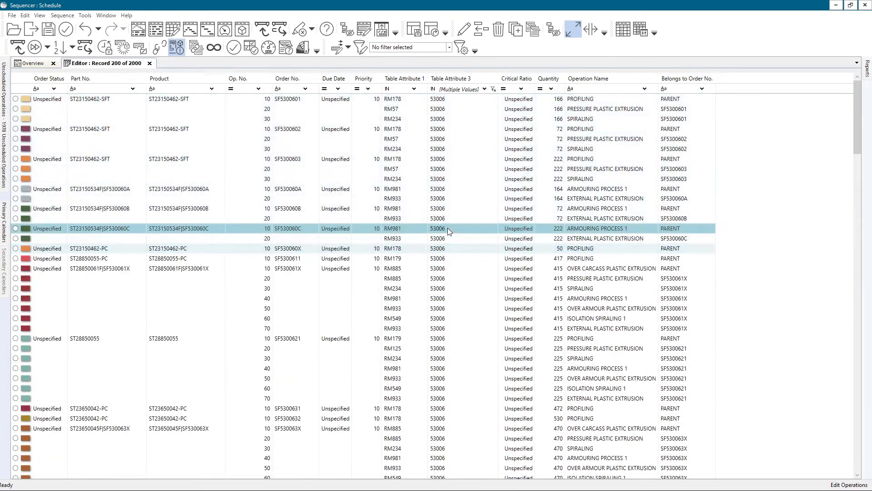
left_click(439, 100)
left_click(855, 455)
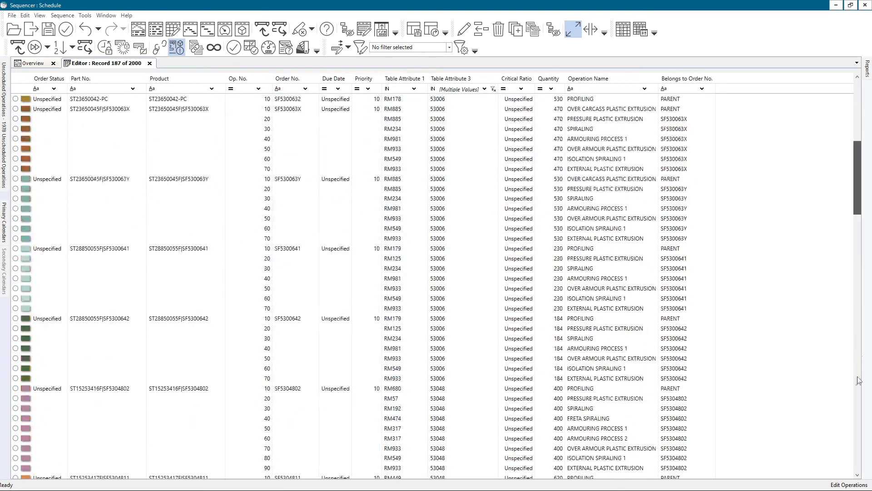
left_click(855, 455)
left_click(525, 458, "shift")
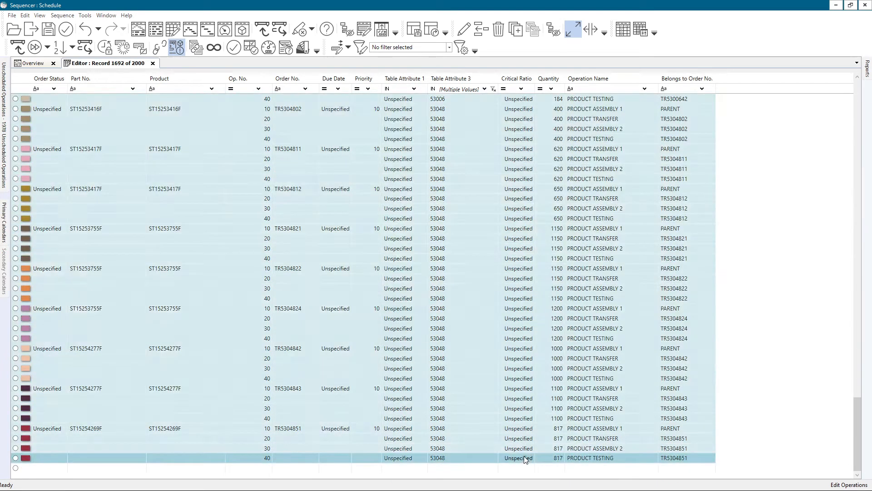
Reduce the selection to a single record, select all filtered records at once and highlight the selected records
left_click(449, 298)
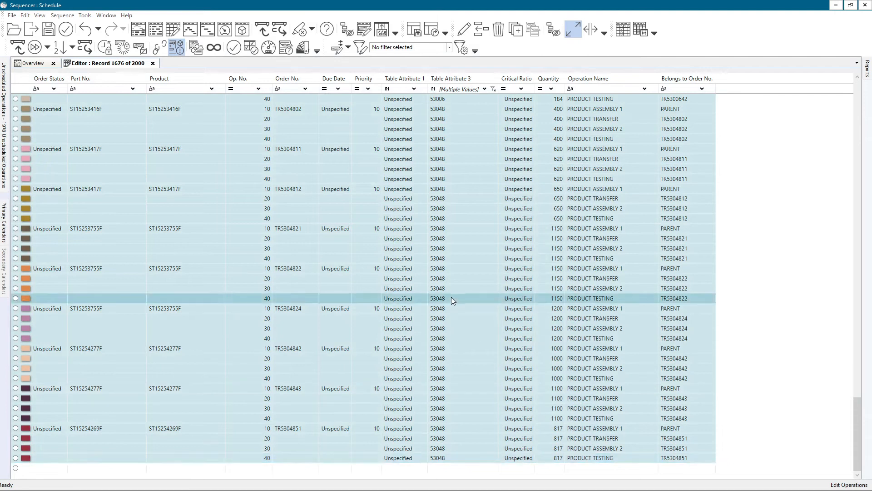
left_click(440, 200)
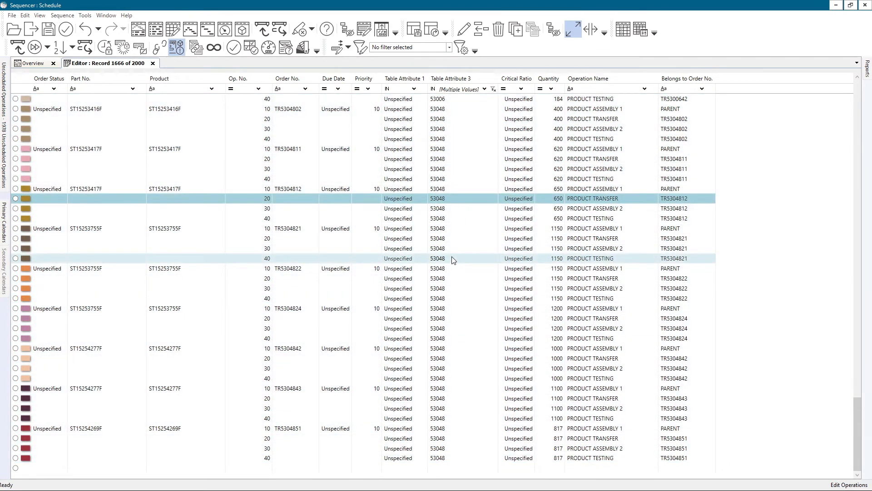
key("ctrl+a")
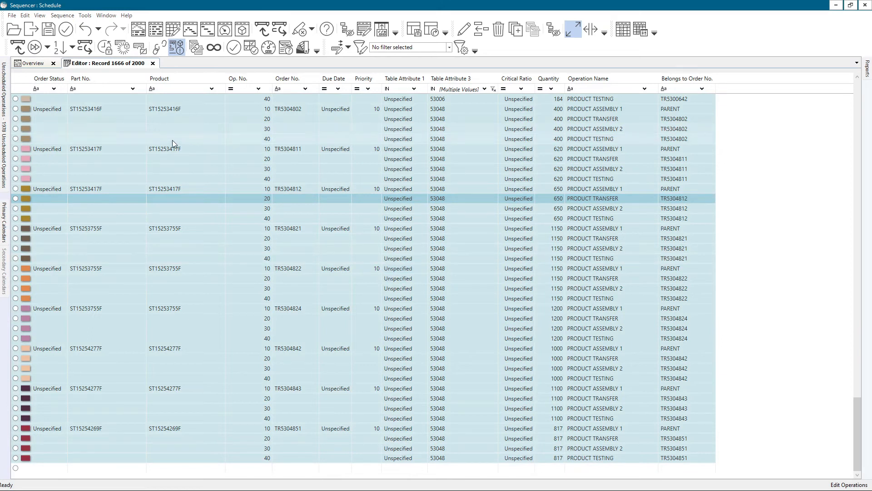
left_click(40, 15)
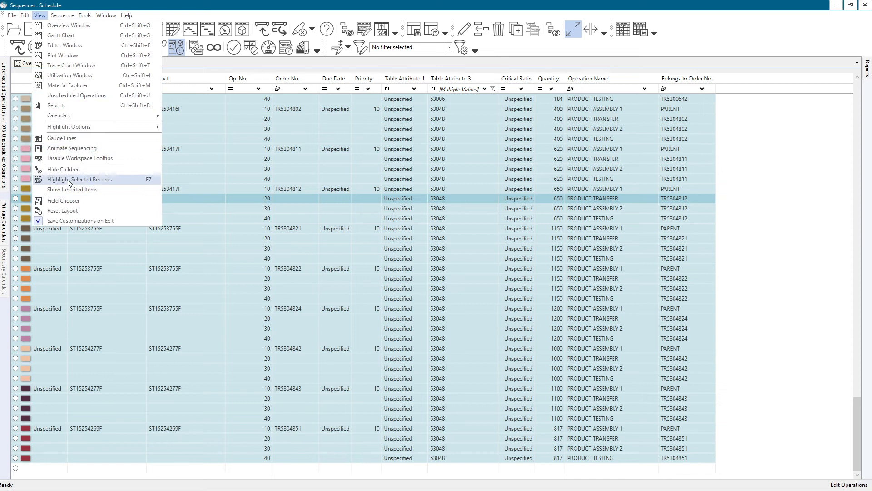
right_click(246, 139)
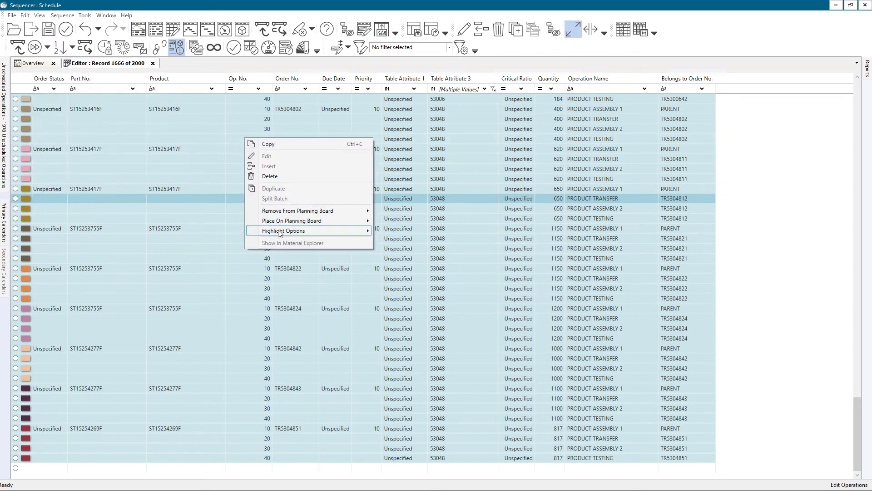
mouse_move(280, 233)
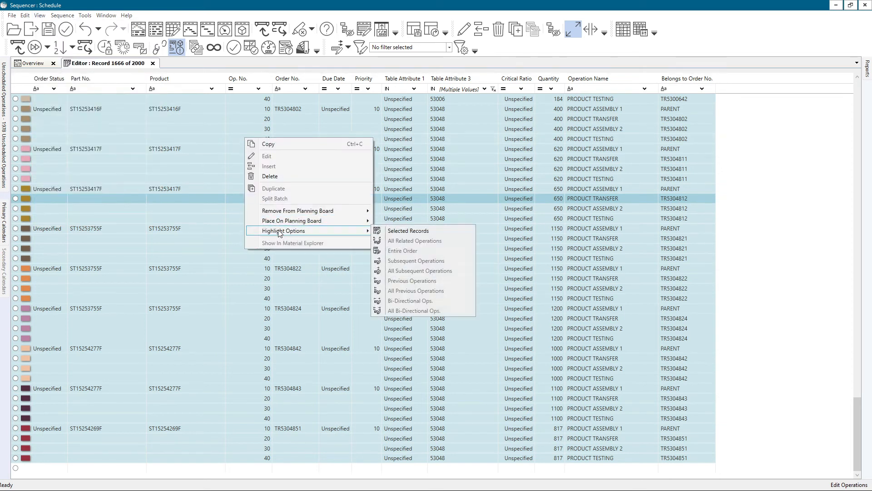
left_click(407, 232)
Sequence the selected records onto the planning board, check them on the Overview Gantt chart and return to the Editor
left_click(57, 15)
mouse_move(77, 26)
left_click(249, 48)
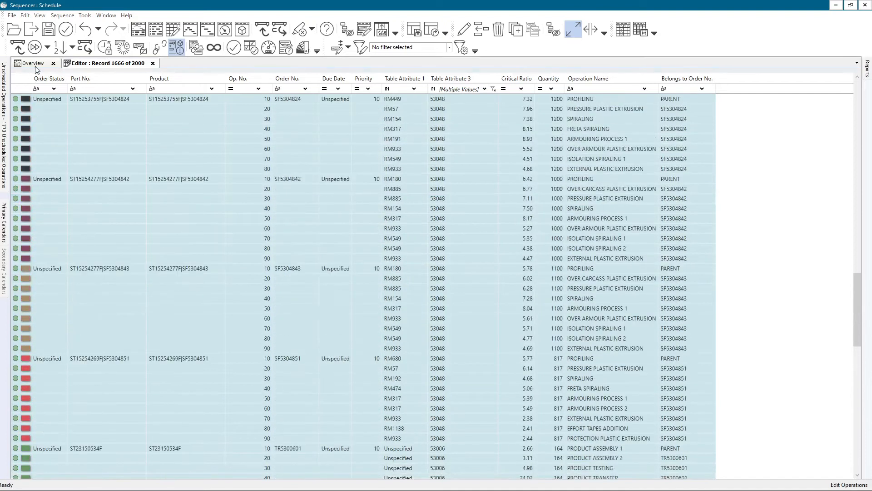
left_click(35, 65)
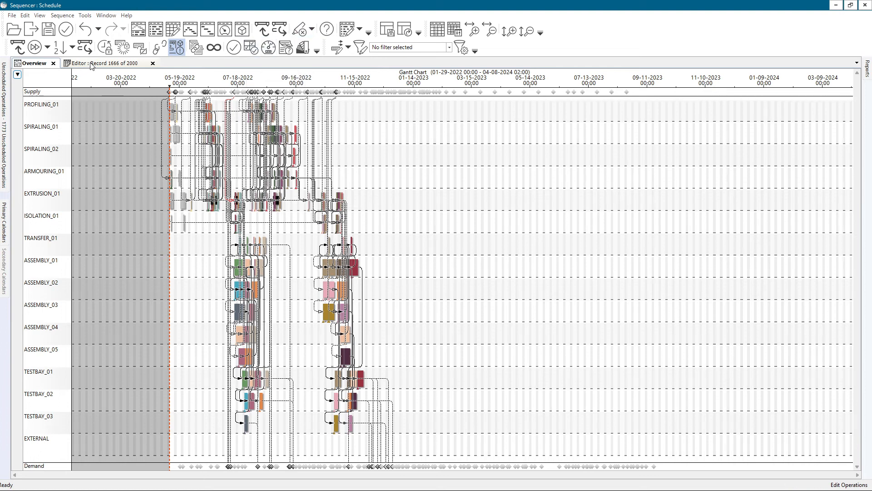
left_click(104, 64)
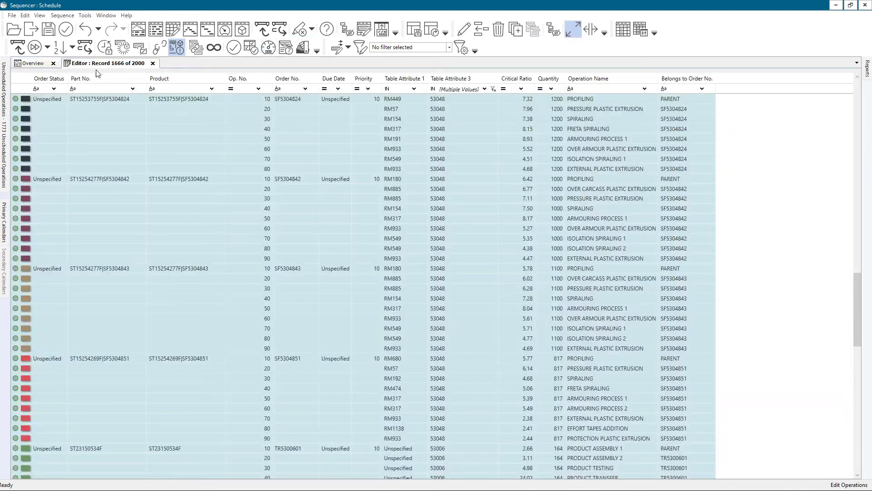
Clear the highlighting of the filtered records and forward sequence the schedule by due date on the Overview Gantt chart
left_click(302, 30)
left_click(126, 130)
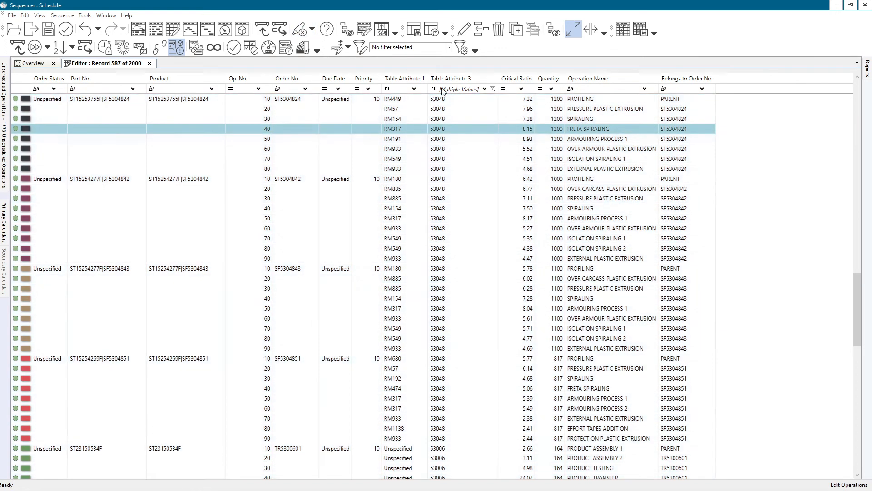
left_click(62, 16)
left_click(28, 63)
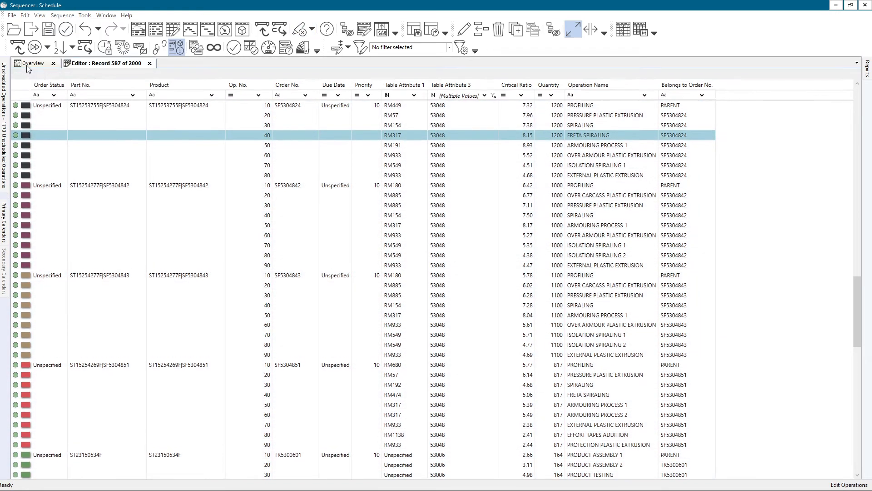
left_click(62, 15)
mouse_move(68, 23)
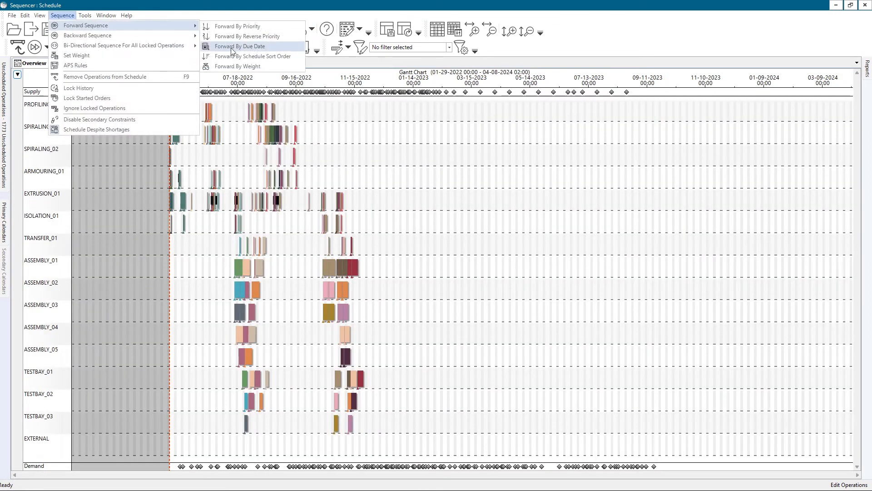
left_click(237, 50)
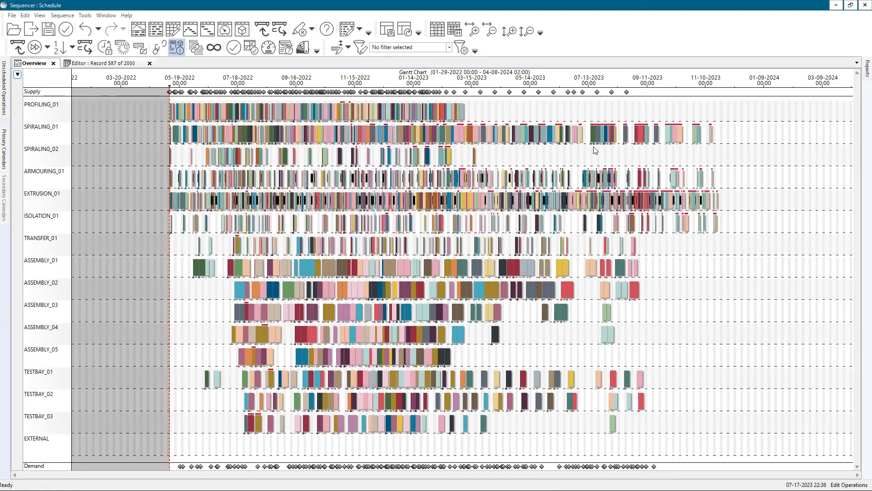
Return to the Editor and clear the Table Attribute 3 filter to list all records again
left_click(108, 64)
left_click(318, 168)
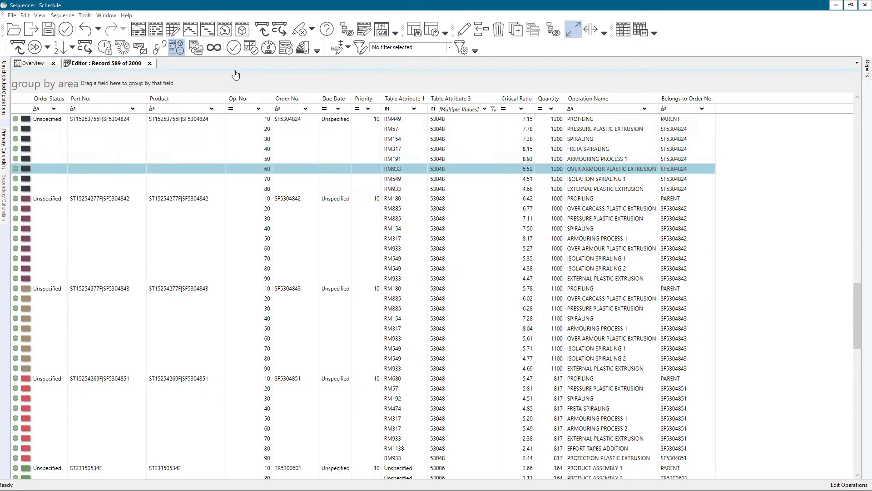
left_click(400, 136)
left_click(487, 92)
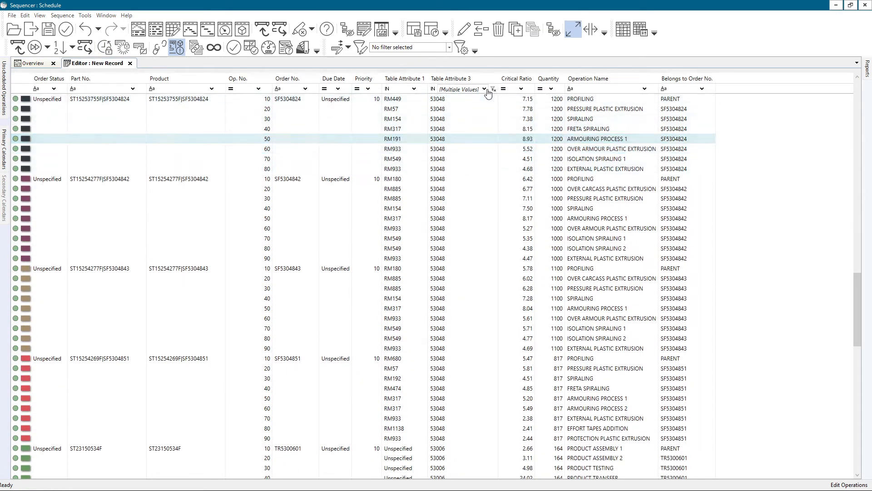
left_click(487, 90)
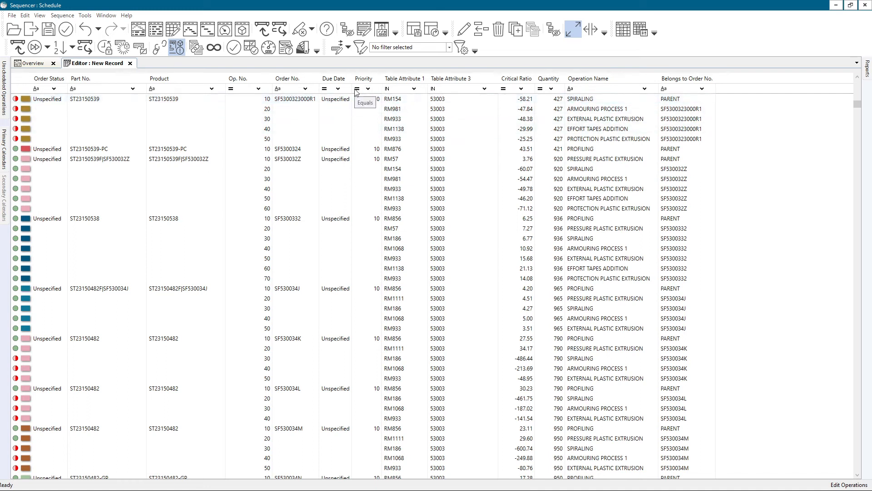
Add the Demand Date column to the Editor grid from the available fields and close the field selection
left_click(325, 89)
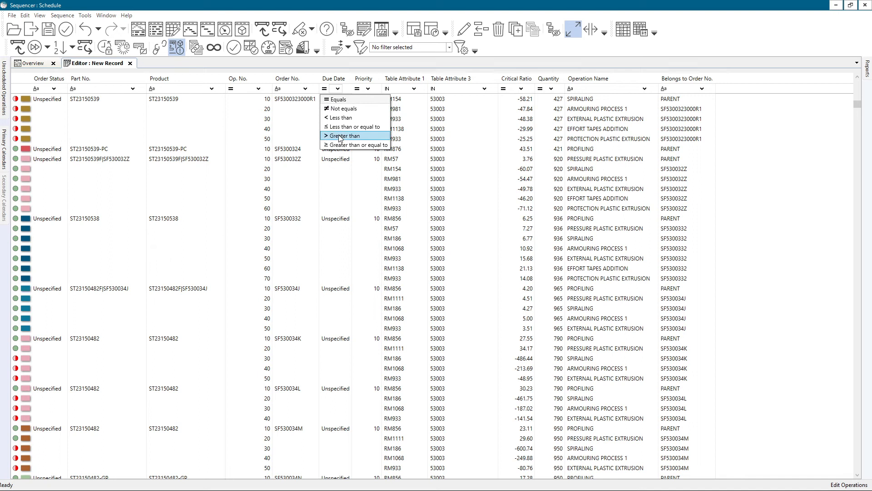
right_click(342, 79)
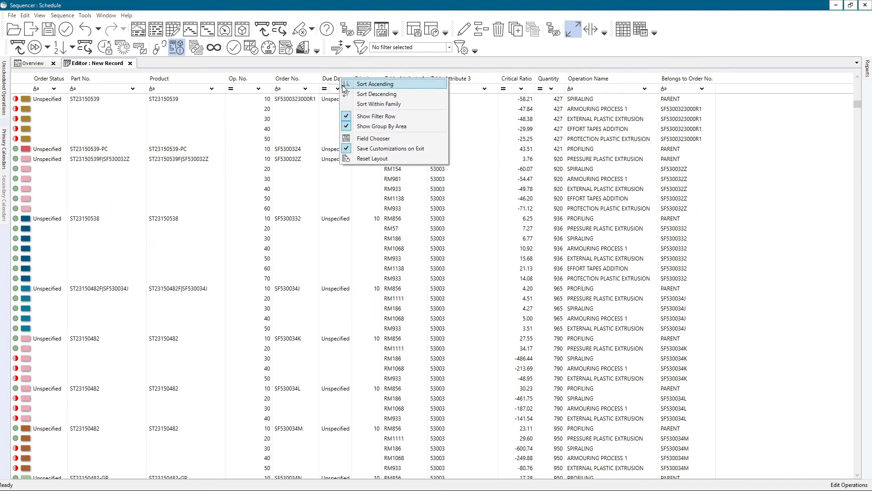
left_click(359, 138)
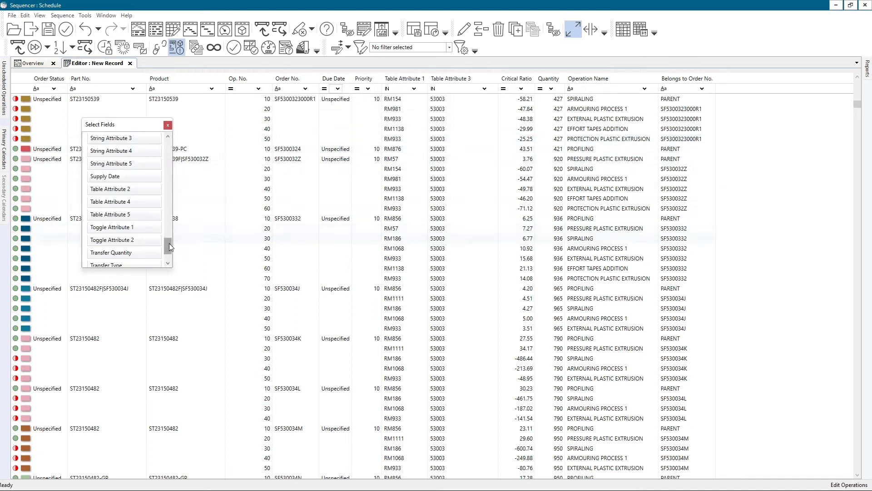
scroll(170, 242, "up", 1)
scroll(175, 152, "up", 1)
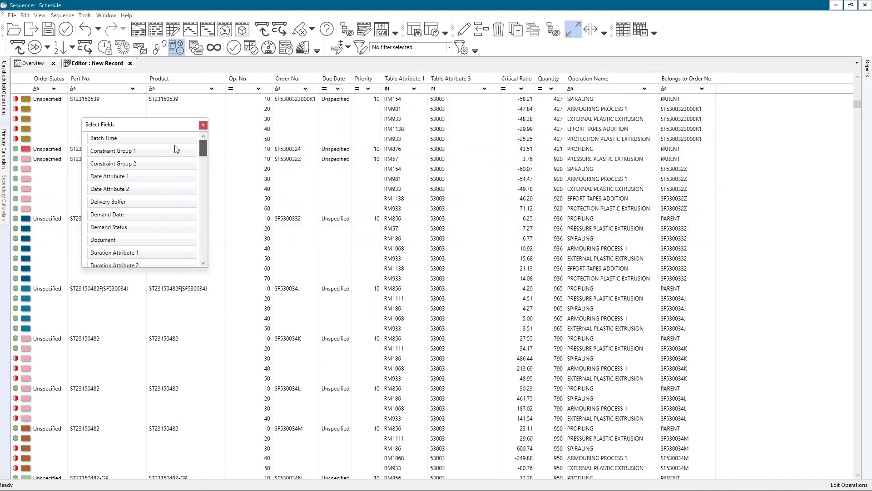
double_click(106, 215)
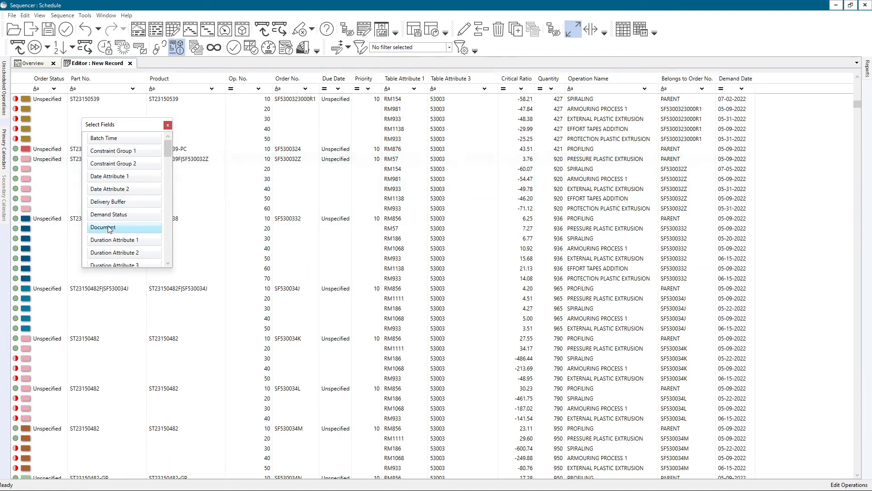
left_click(168, 123)
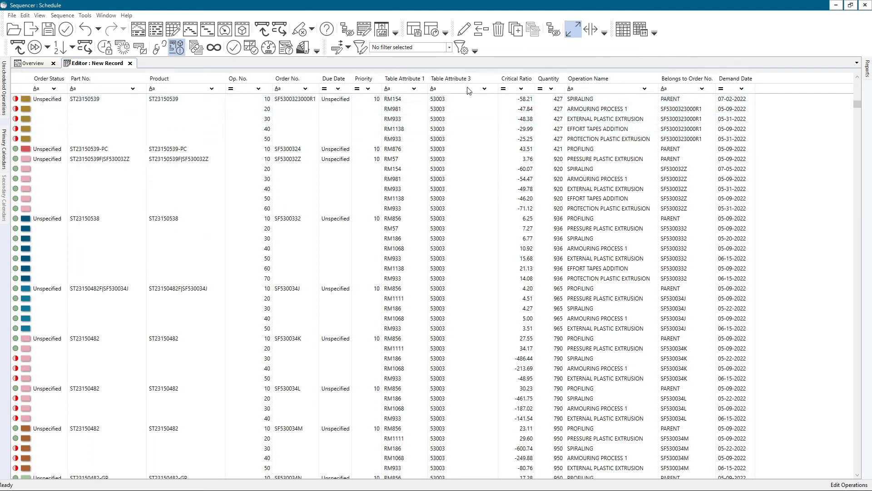
Filter Demand Date for dates greater than 06-01-2022, widen the column and review the records
left_click(724, 91)
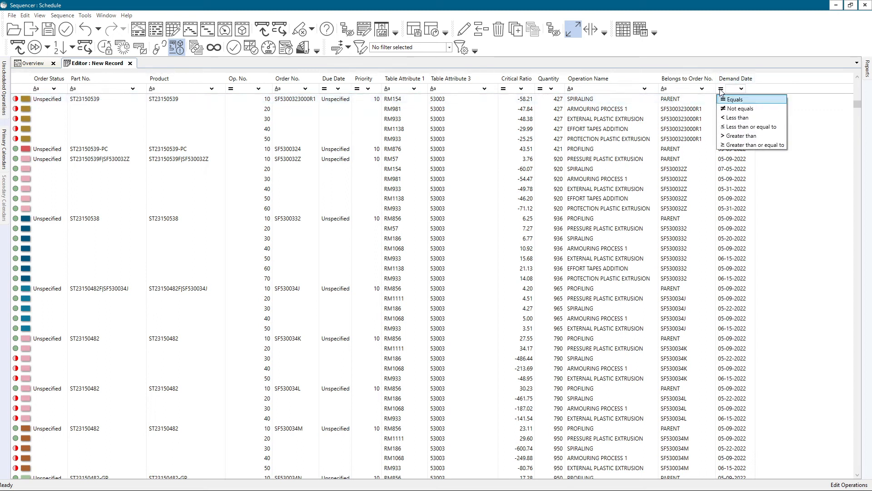
left_click(730, 136)
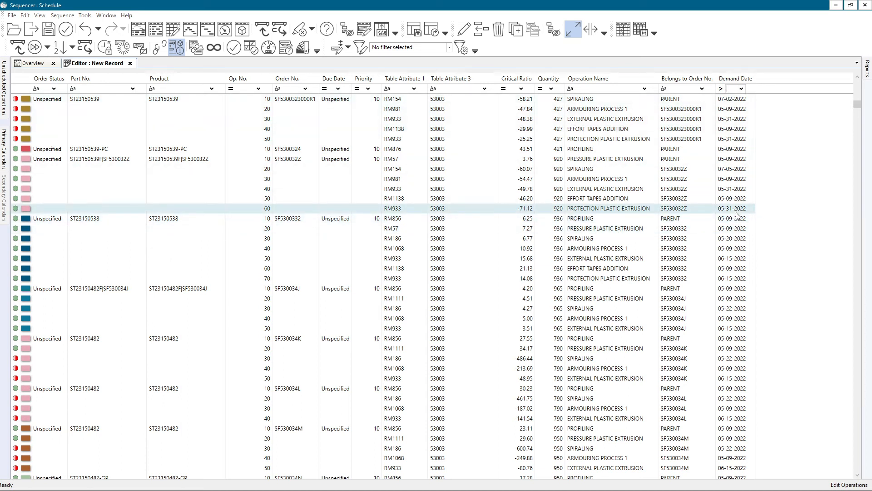
type("06")
type("-20")
type("22")
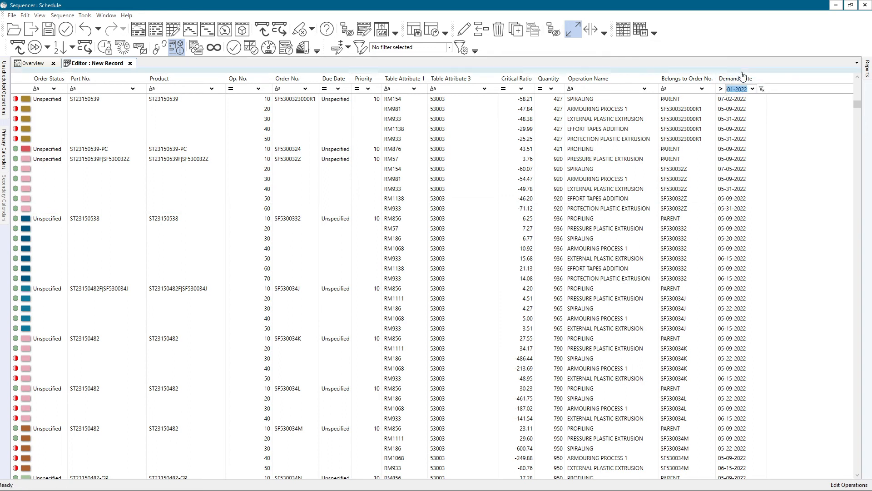
key("Left")
left_click_drag(768, 76, 781, 73)
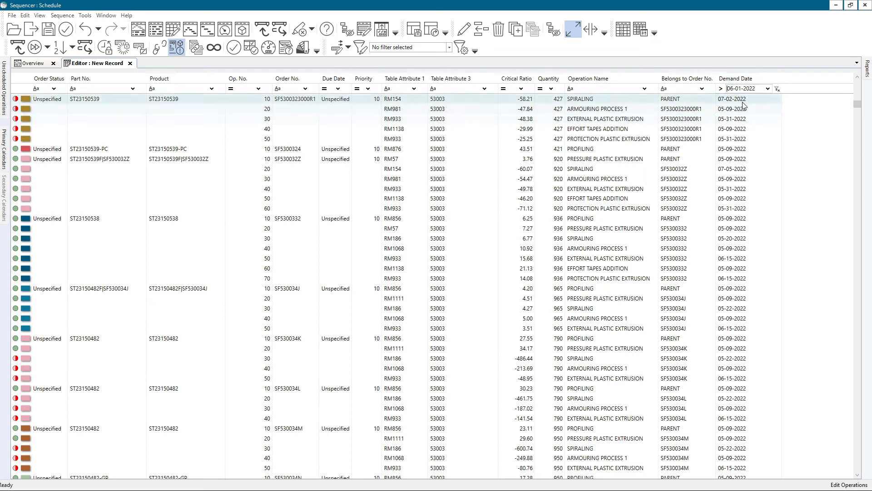
left_click_drag(856, 106, 856, 138)
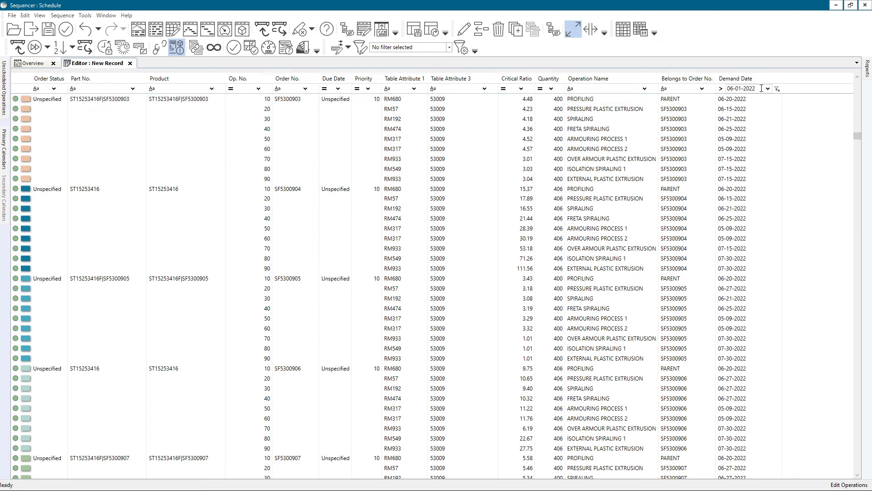
Inspect the demand date in the Material Control details of the first listed PROFILING operation and close the order without changes
double_click(744, 100)
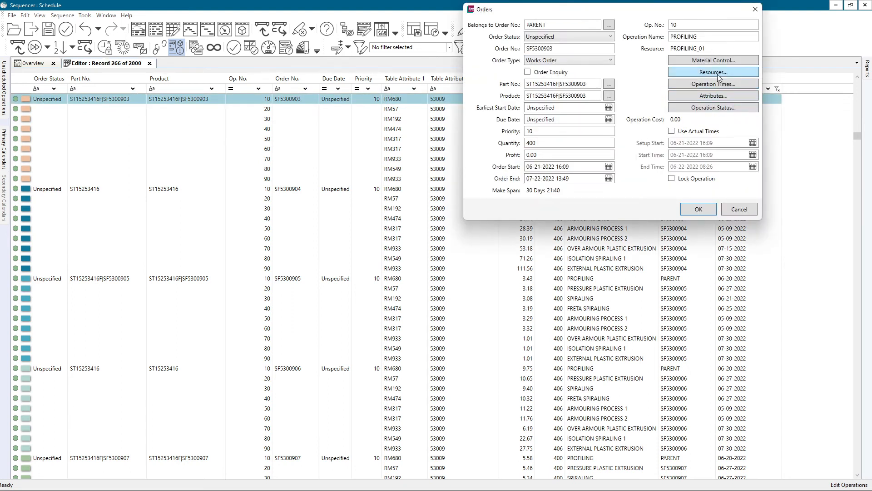
left_click(719, 61)
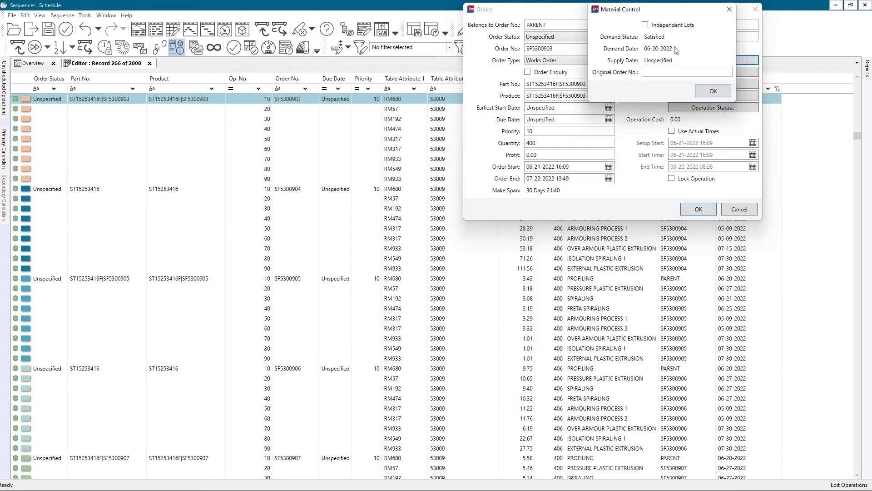
left_click(713, 91)
left_click(740, 208)
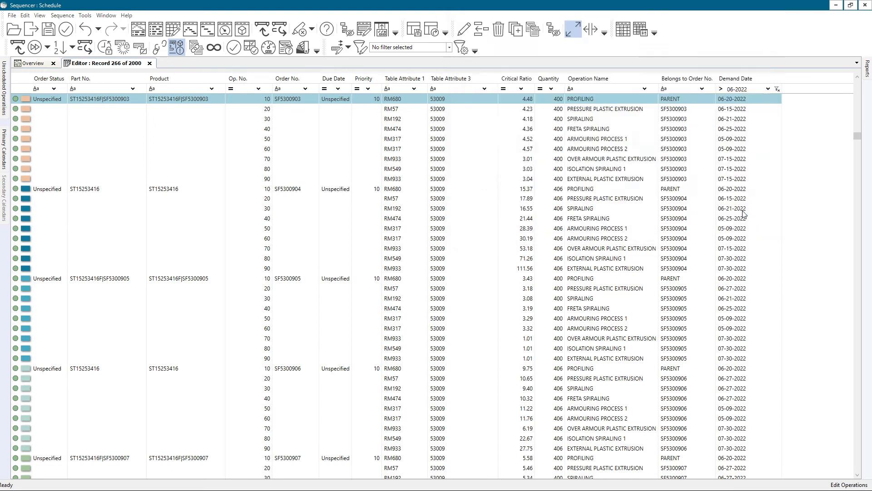
Raise the greater-than Demand Date filter to 06-20-2022 and on to 10-01-2022, and review the filtered records
left_click(743, 91)
type("06-20-2022")
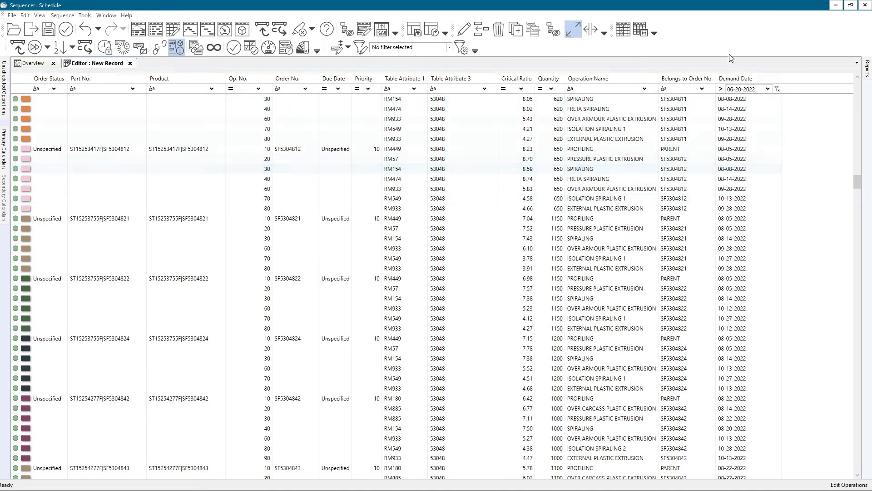
left_click(767, 89)
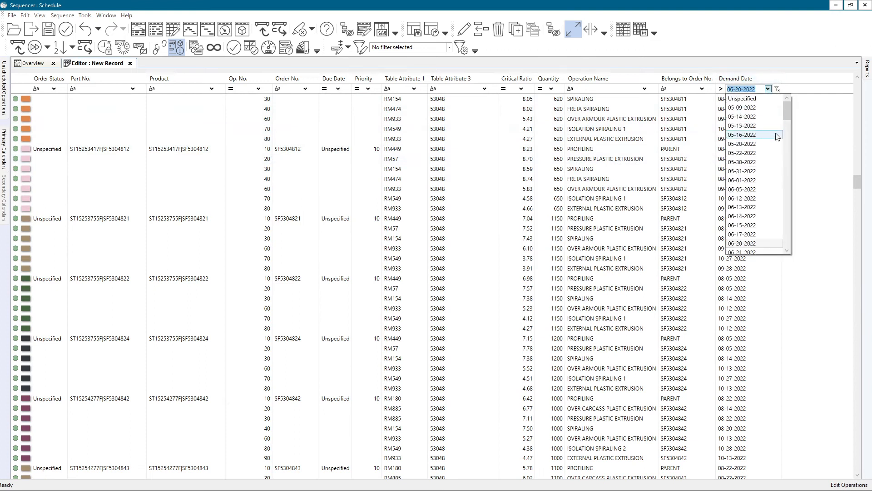
left_click_drag(786, 105, 786, 164)
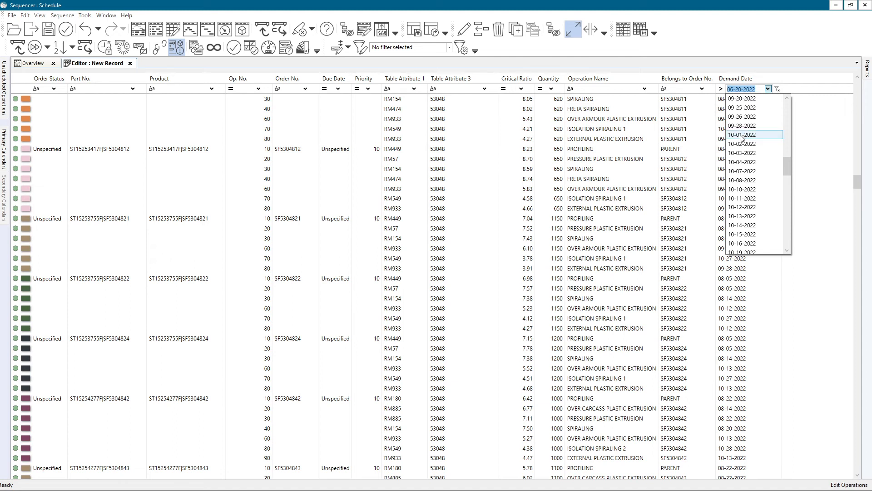
left_click(741, 135)
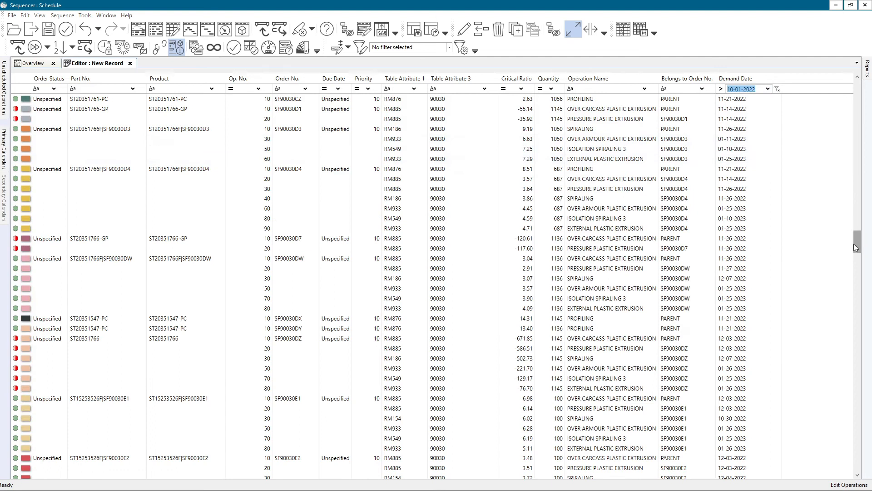
scroll(859, 246, "down", 10)
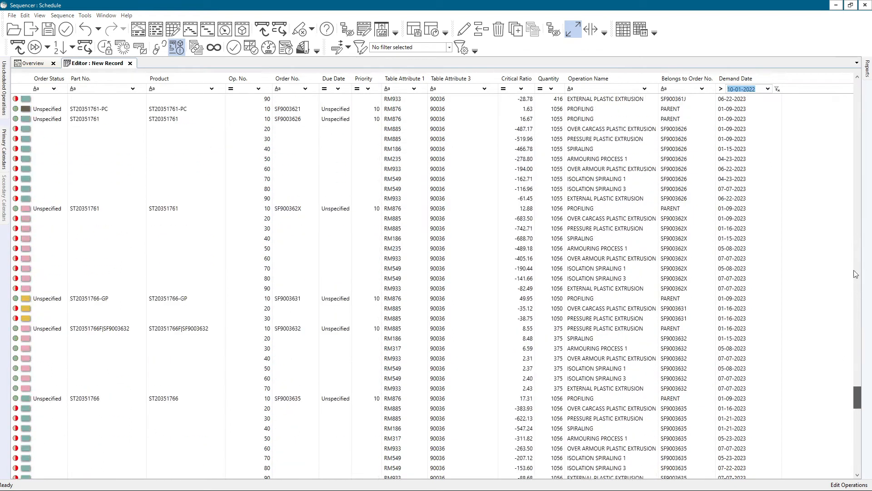
scroll(854, 112, "up", 15)
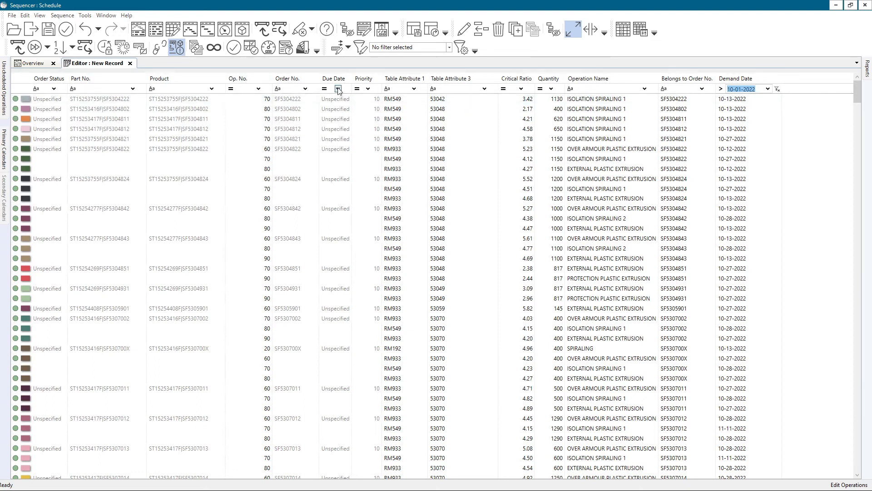
Filter Table Attribute 3 on 53049 and change its filter operator to IN so it accepts multiple values
left_click(485, 89)
left_click(454, 117)
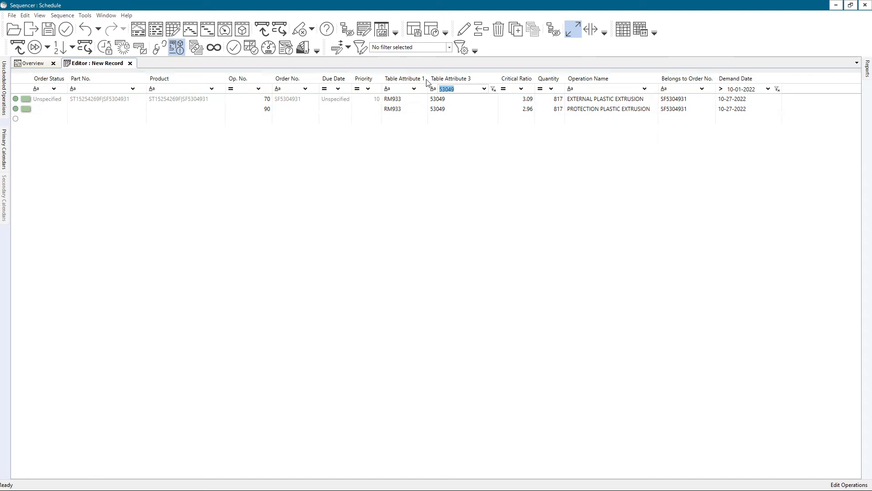
left_click(445, 97)
left_click(453, 88)
left_click(434, 89)
left_click(454, 243)
Include several values in the Table Attribute 3 filter, among them 90012, 90026 and 90035
left_click(484, 89)
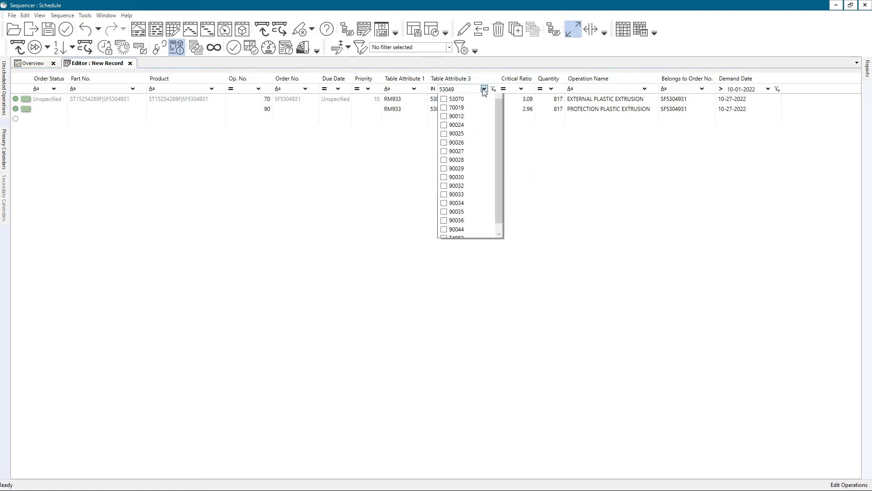
left_click(443, 133)
left_click(444, 141)
left_click(444, 150)
left_click(443, 167)
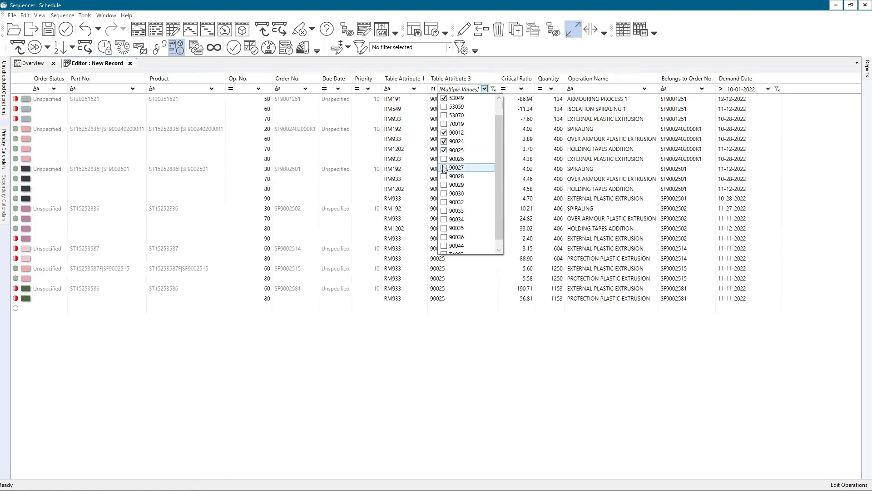
left_click(443, 184)
left_click(443, 199)
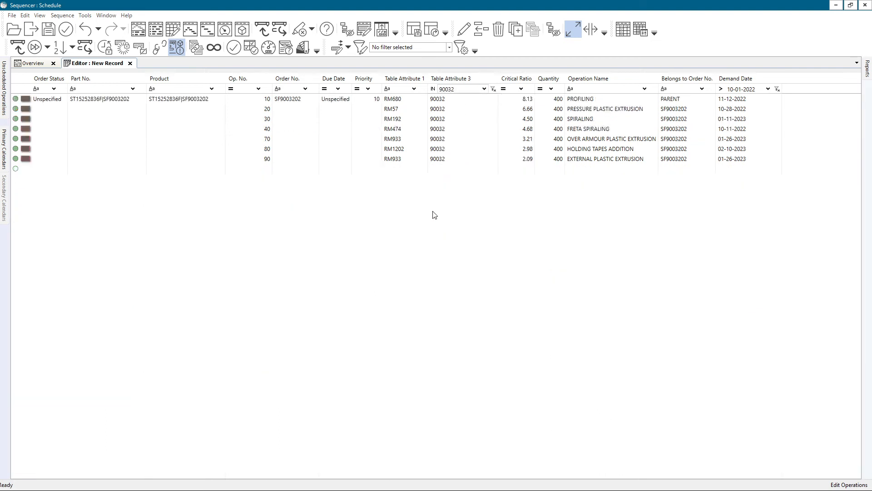
left_click(485, 89)
left_click(444, 132)
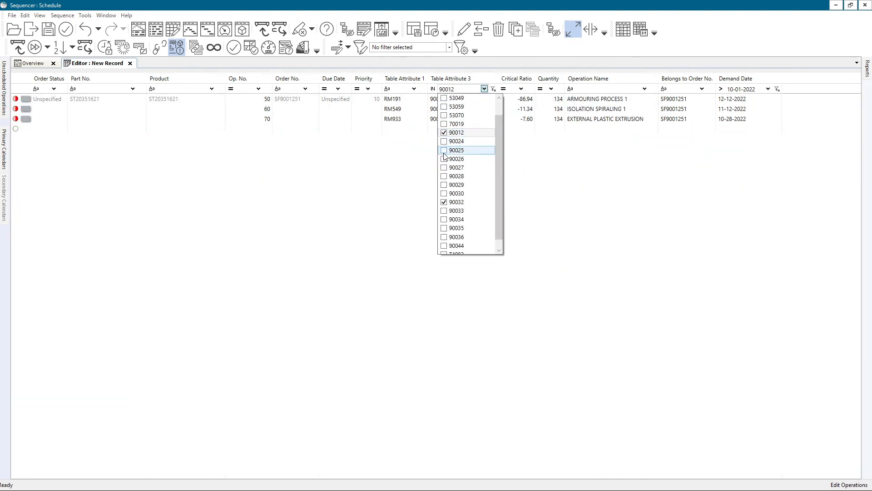
left_click(444, 229)
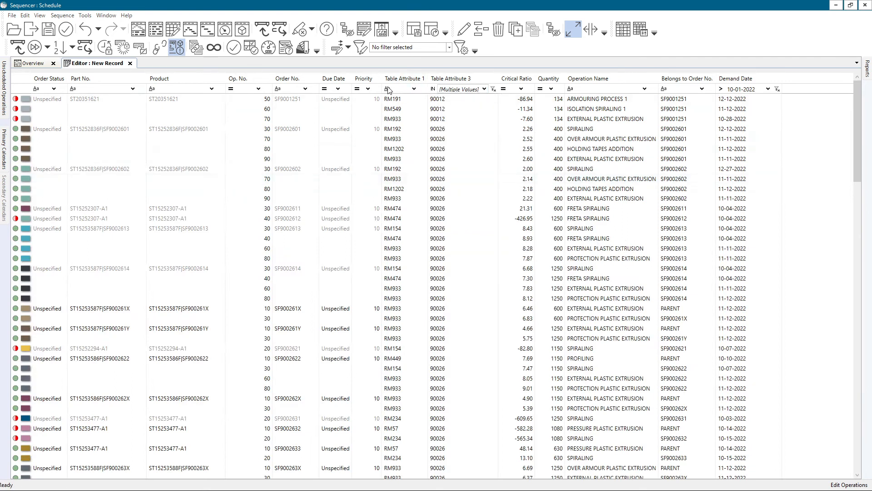
Set the Table Attribute 1 filter operator to IN and include the values RM191, RM234 and RM317
left_click(414, 89)
left_click(409, 239)
left_click(413, 89)
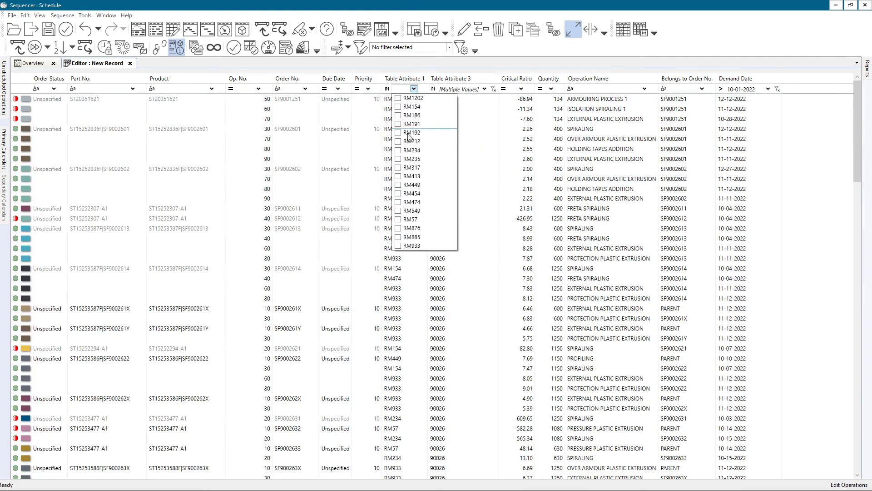
left_click(399, 124)
left_click(399, 151)
left_click(398, 167)
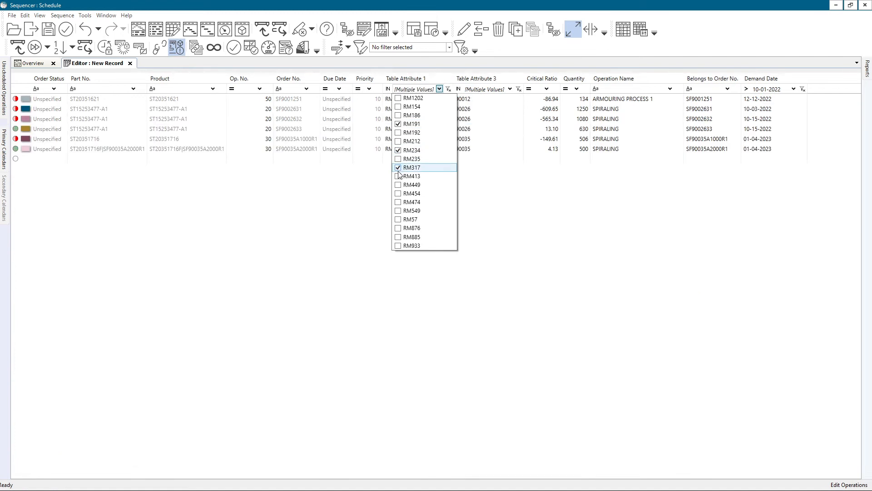
Add RM449 to the values included in the Table Attribute 1 filter, then clear that column's filter
left_click(399, 184)
left_click(482, 337)
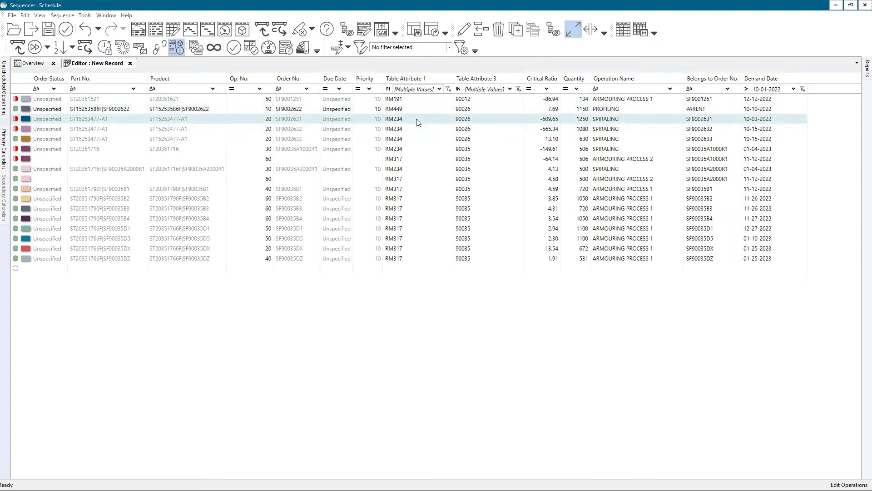
left_click(448, 88)
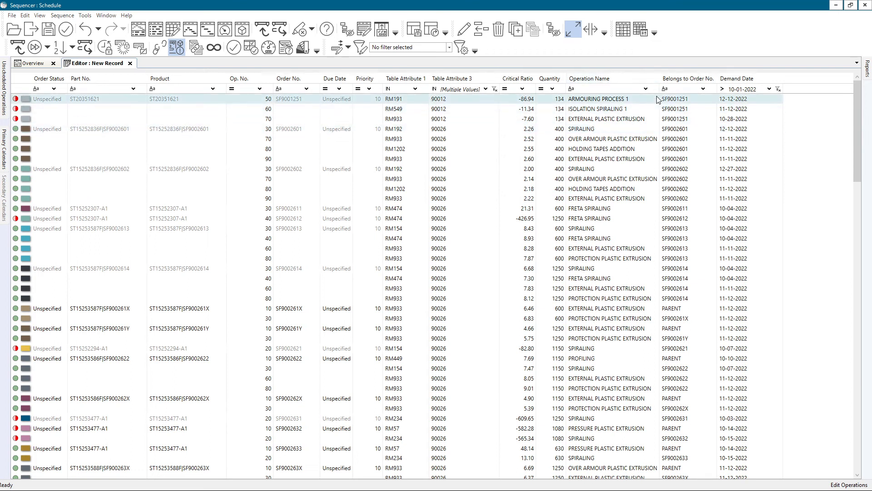
Remove the Belongs to Order No. column and clear the remaining Table Attribute 3 and Demand Date filters
left_click_drag(682, 79, 696, 154)
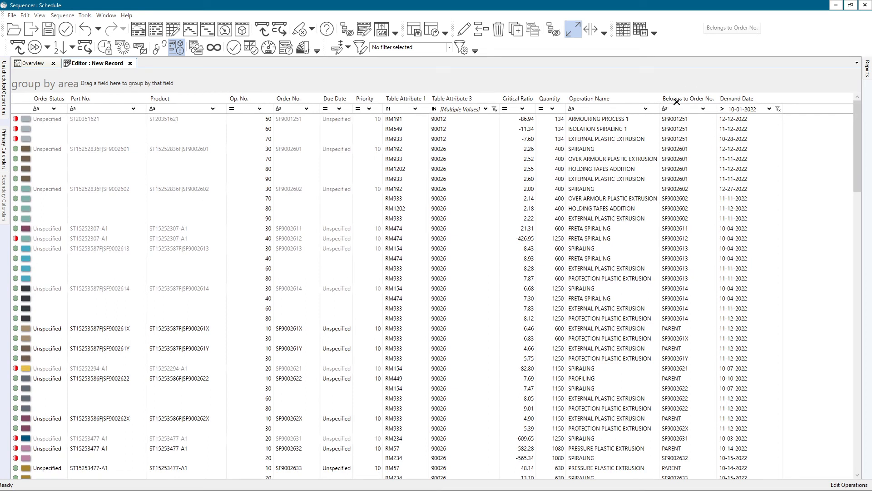
mouse_move(686, 104)
left_mouse_down()
mouse_move(683, 92)
mouse_move(684, 119)
left_mouse_up()
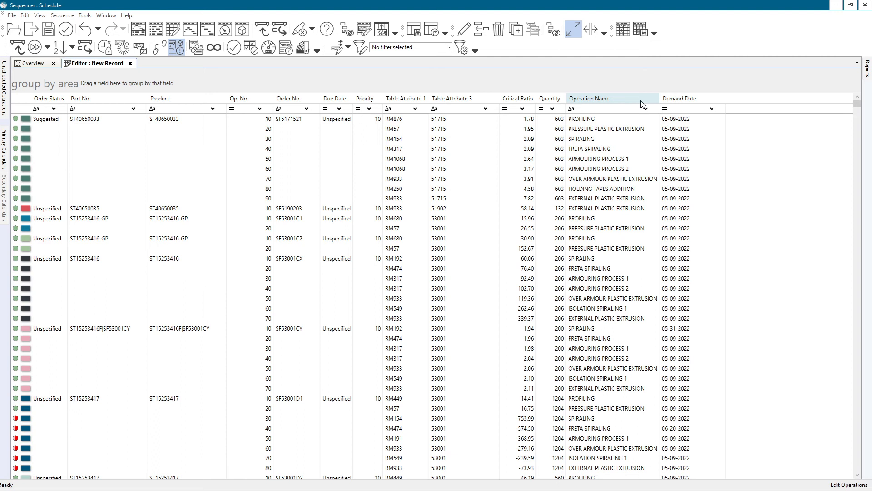
left_click(234, 71)
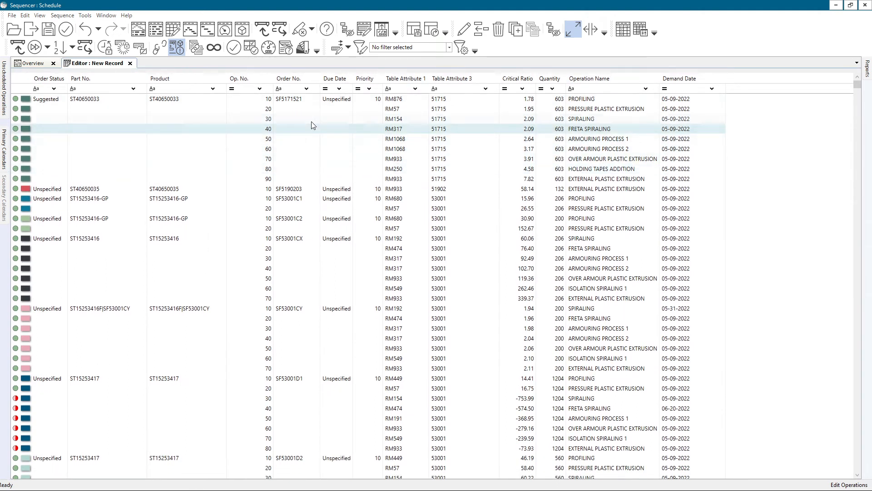
Hide the filter row and the group-by area of the Editor grid
right_click(338, 82)
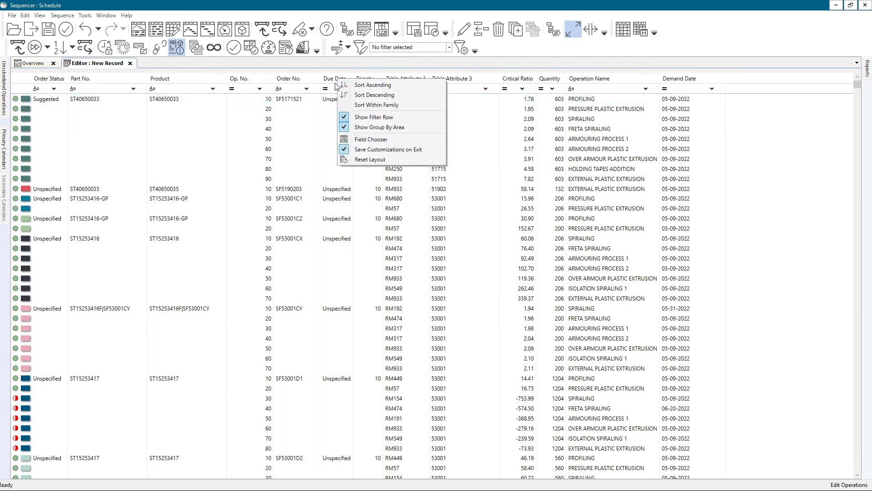
right_click(287, 82)
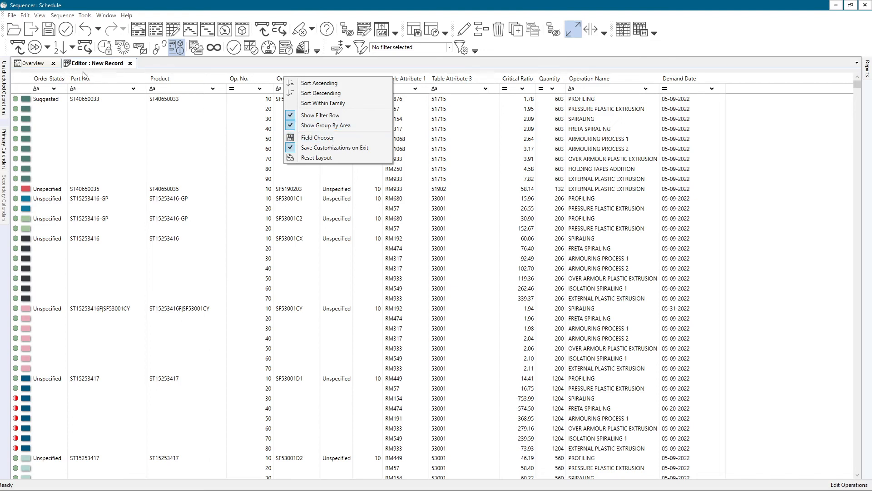
left_click(320, 115)
right_click(289, 78)
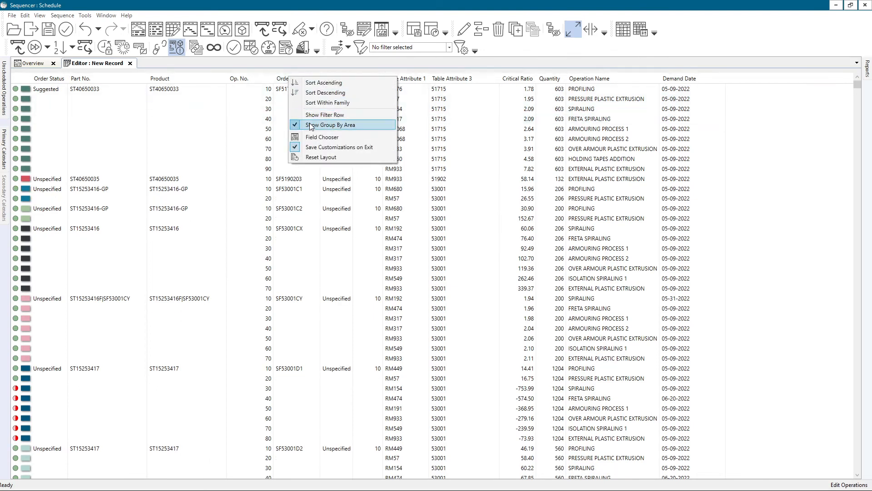
left_click(310, 125)
Show the Editor grid's filter row and group-by area again
right_click(289, 74)
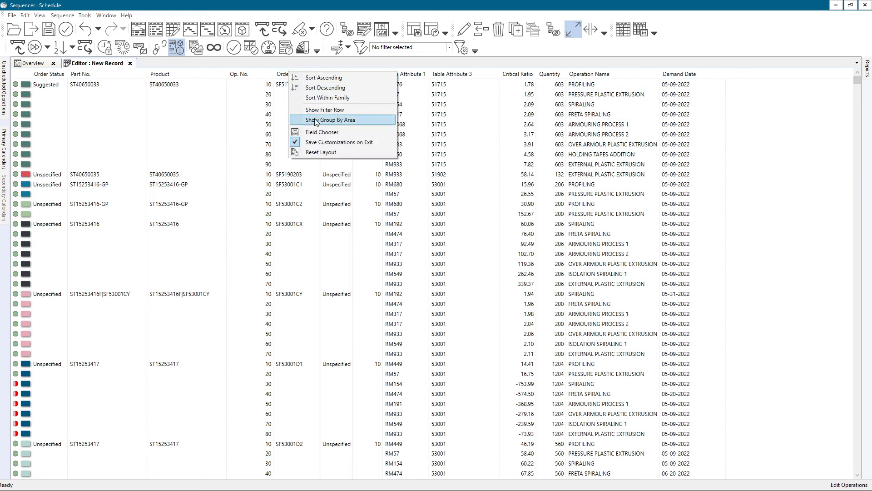
left_click(313, 111)
right_click(289, 78)
left_click(312, 121)
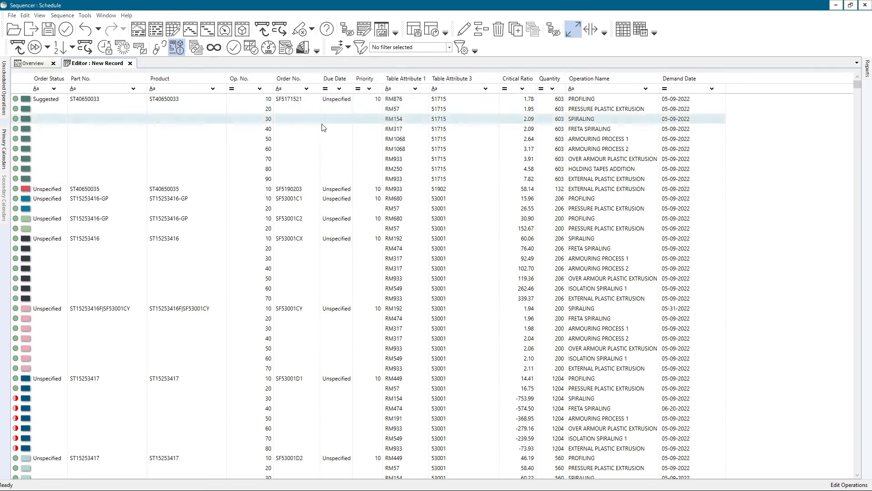
Enable Sort Within Family and sort the records by Op. No. in ascending order
right_click(305, 79)
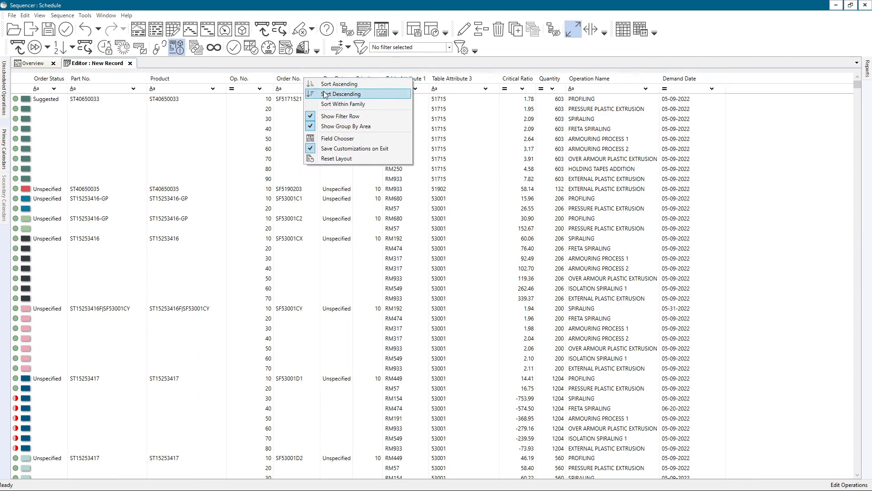
right_click(295, 81)
left_click(406, 118)
left_click(366, 81)
left_click(366, 81)
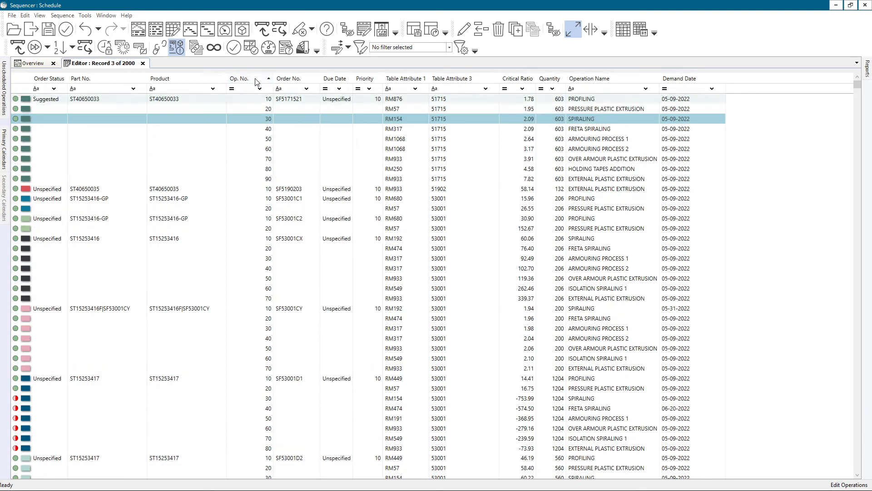
Sort Op. No. descending within each family and select all operations of the first order, SF5171521
left_click(259, 101)
left_click_drag(259, 105, 255, 177)
left_click(249, 78)
left_click_drag(258, 99, 252, 168)
left_click(251, 168)
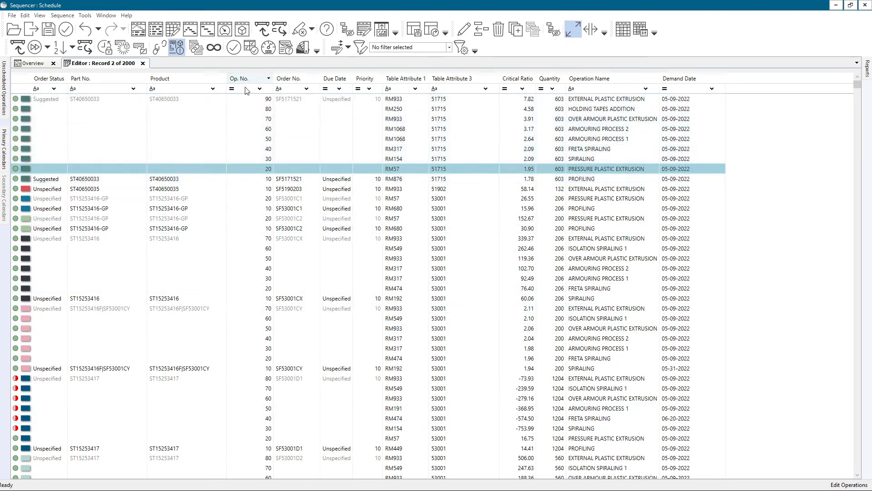
left_click_drag(241, 99, 264, 99)
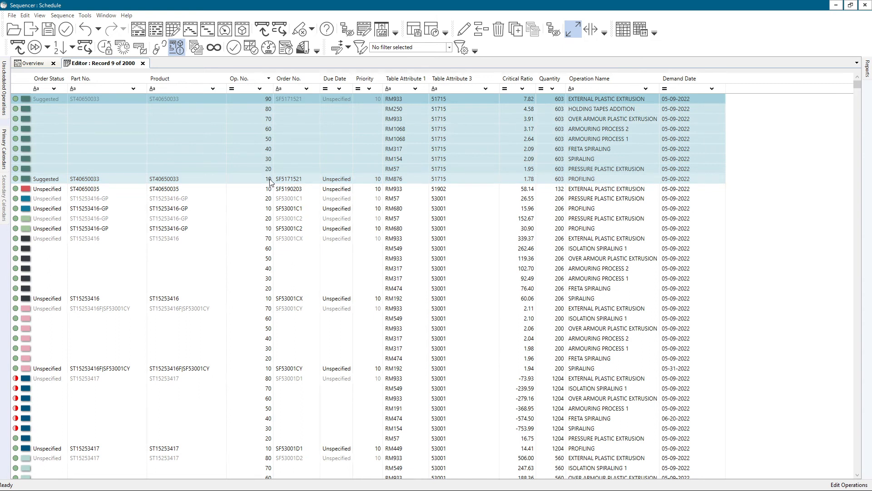
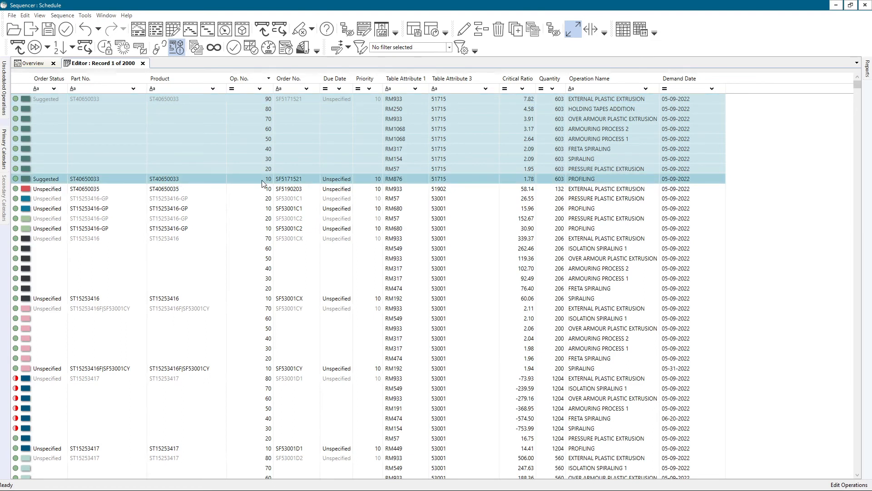
Alternate the Op. No. sort between ascending and descending to compare the first family's operation order, ending on ascending
left_click(254, 79)
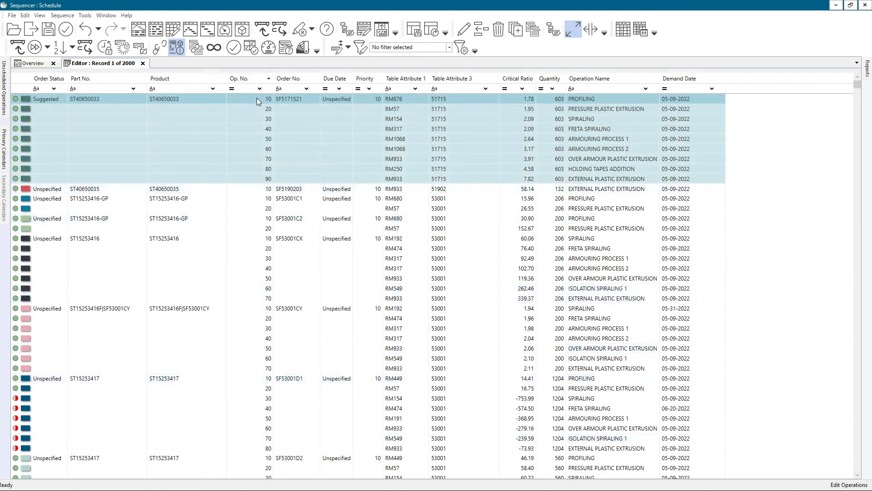
left_click(253, 80)
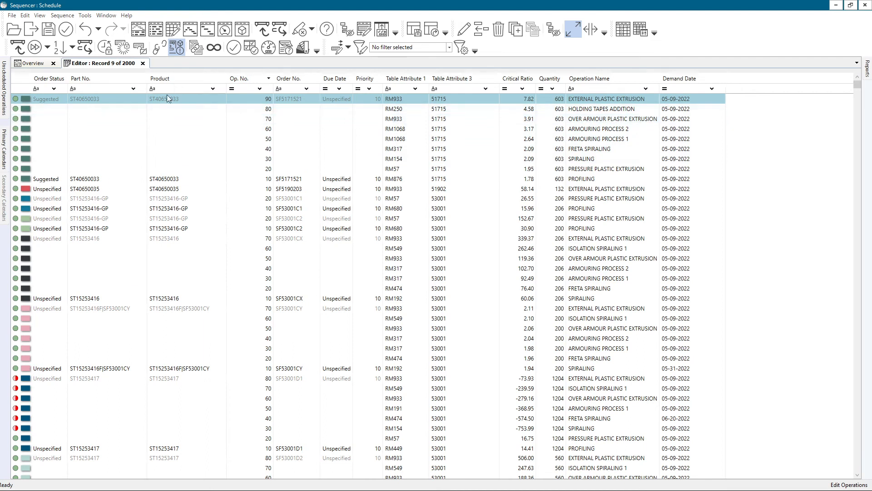
left_click_drag(248, 178, 250, 96)
left_click(249, 80)
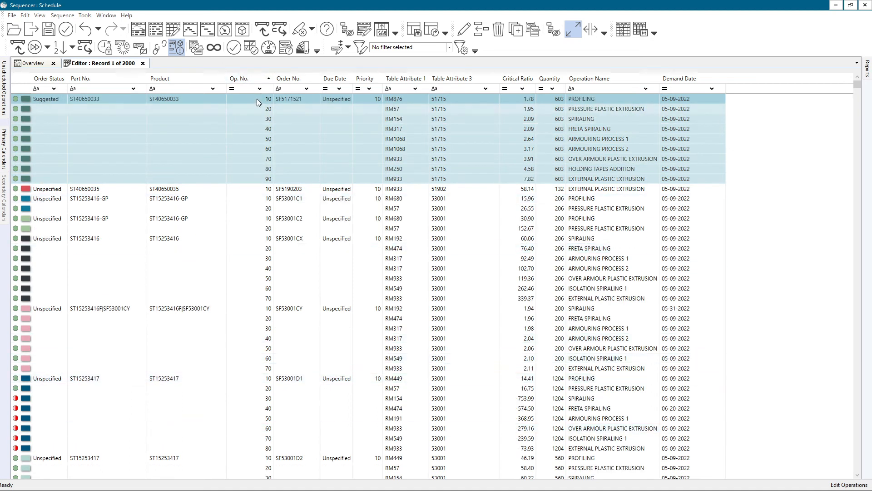
left_click(248, 80)
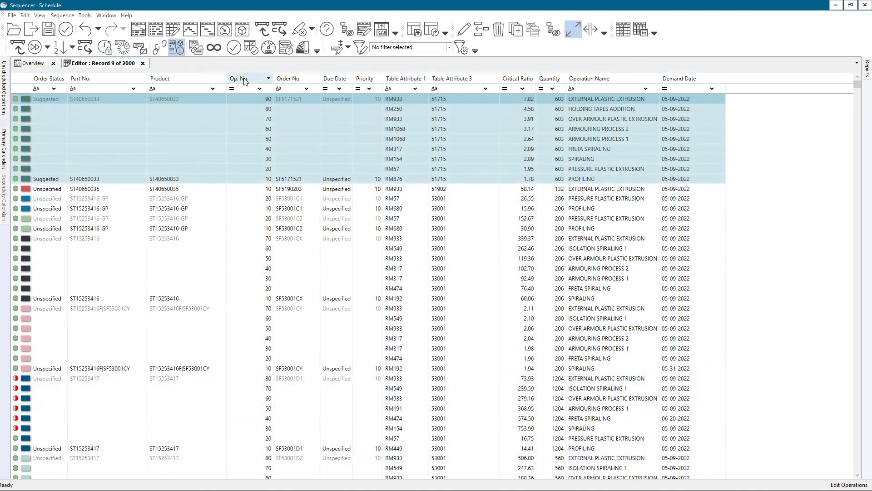
left_click(245, 80)
Turn off Sort Within Family for the Op. No. column and check the option in the sorting settings
right_click(246, 80)
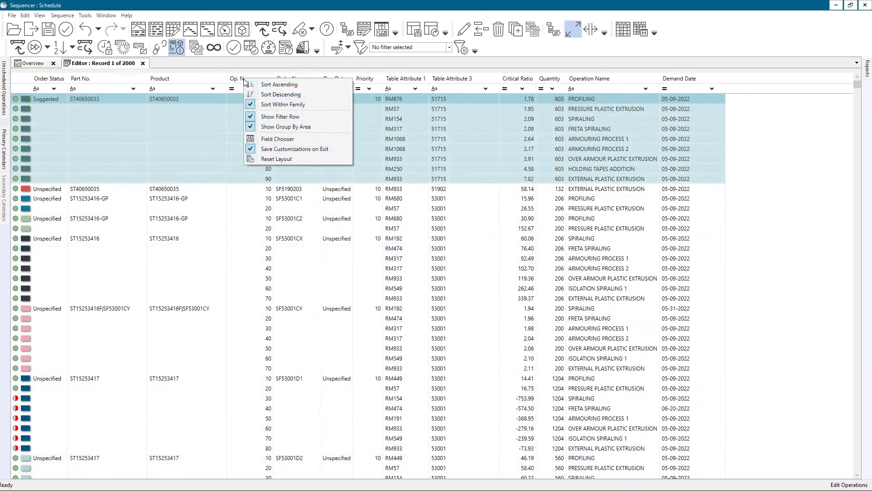
left_click(263, 105)
left_click(243, 118)
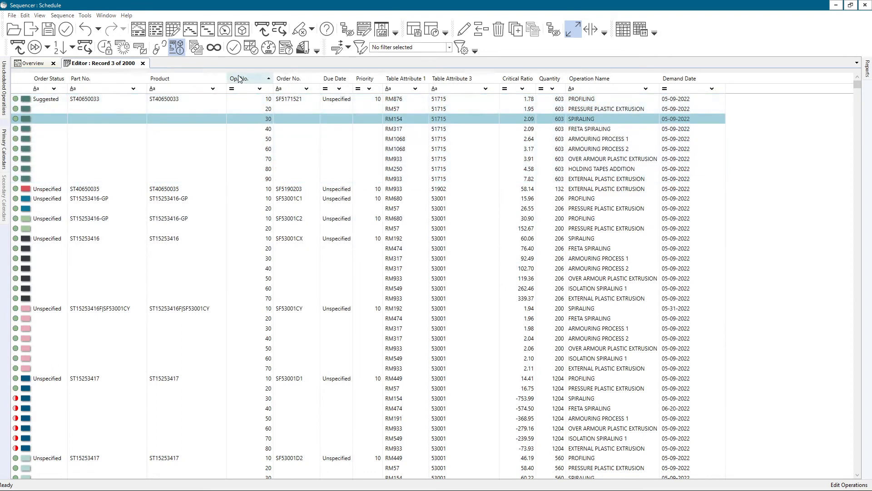
right_click(240, 79)
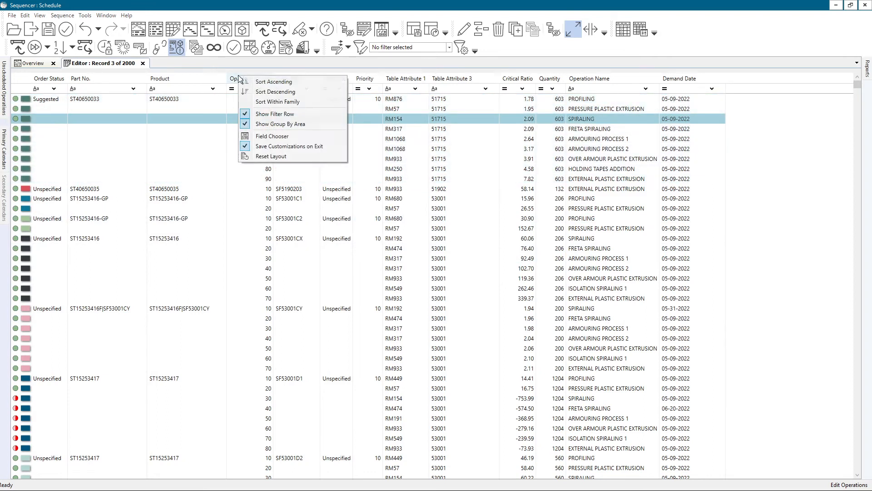
left_click(223, 136)
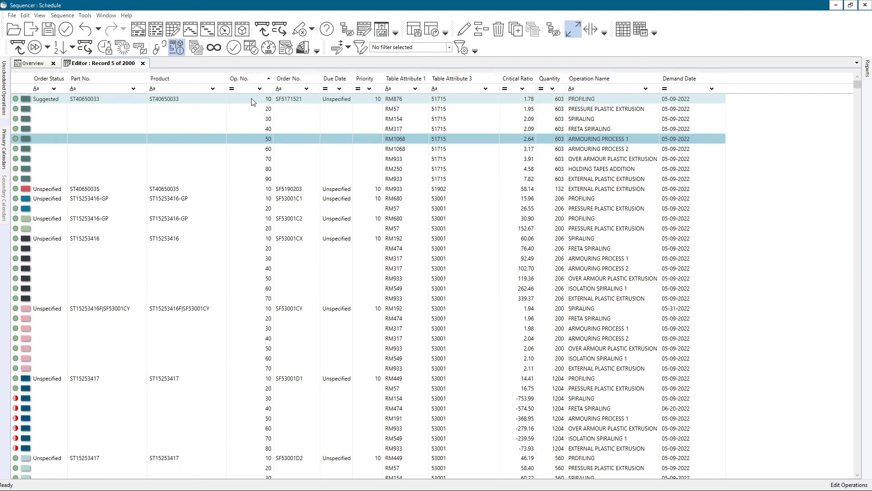
Select the operation rows of the first several orders to examine their Op. No. sequence, then reduce the selection to one row
left_click(256, 110)
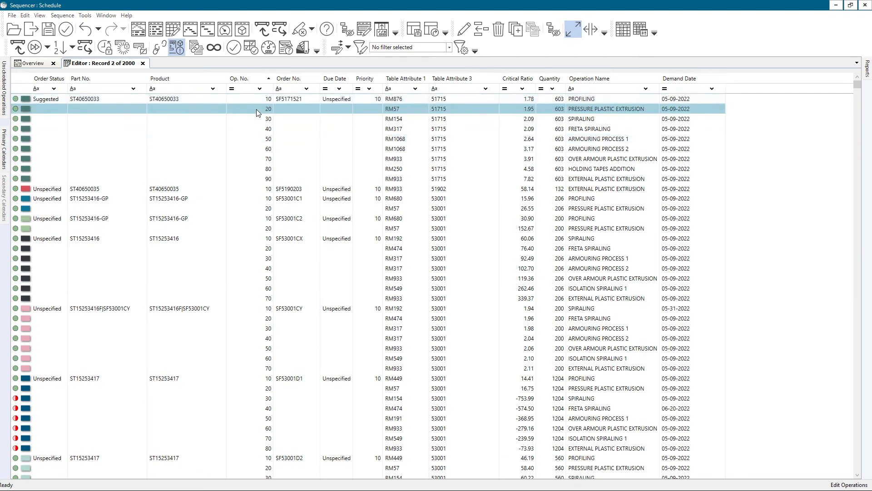
left_click(259, 99)
left_click_drag(259, 99, 252, 339)
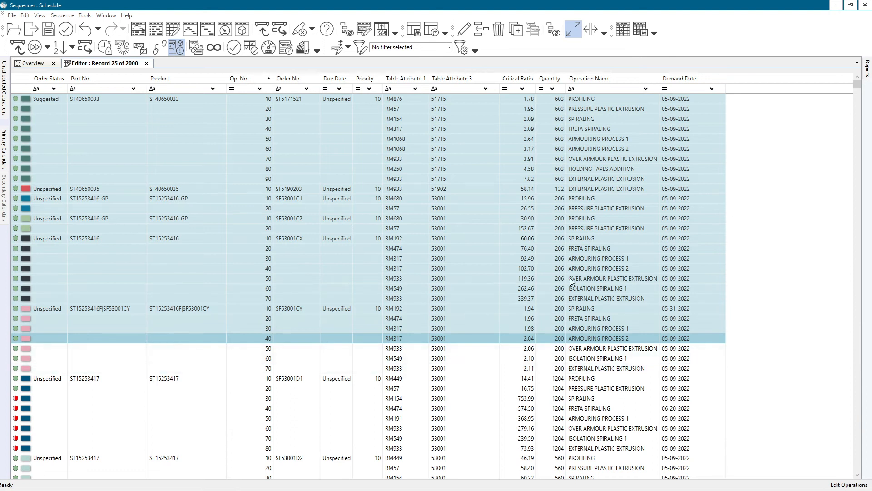
left_click(287, 148)
right_click(250, 77)
left_click(308, 208)
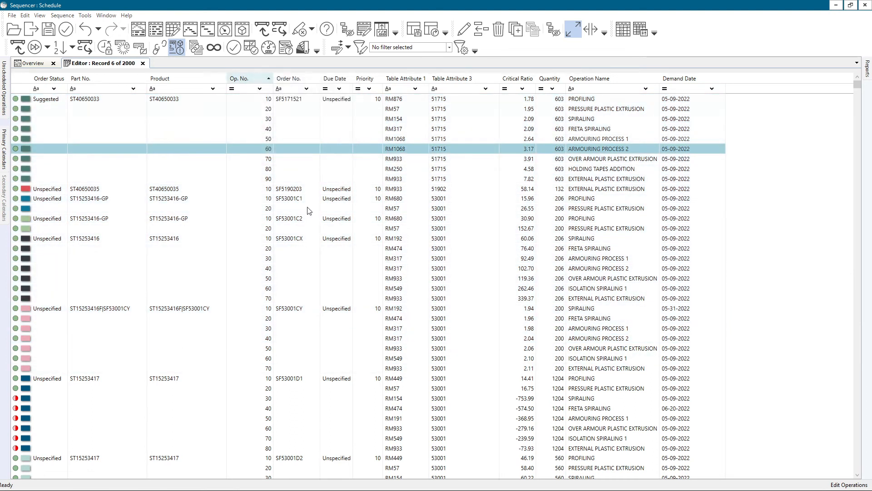
Sort all records by Op. No. across families, first descending and then ascending, and mark the leading rows
left_click(250, 80)
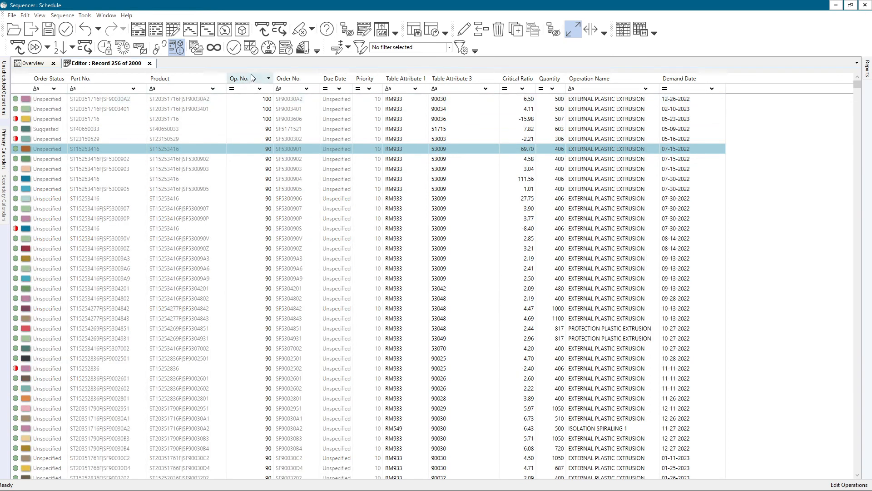
left_click(252, 80)
left_click_drag(266, 98, 270, 327)
Examine the sorted list to see how operations from different orders are grouped by Op. No
scroll(279, 275, "down", 20)
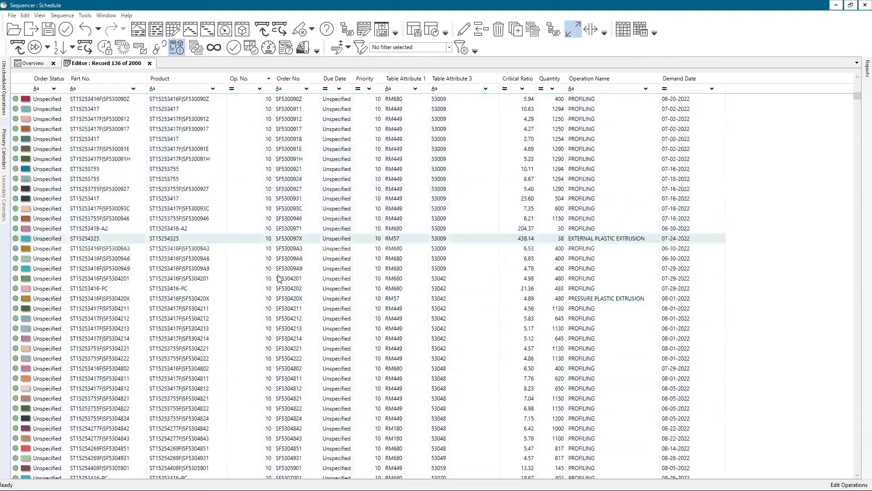
scroll(279, 275, "down", 14)
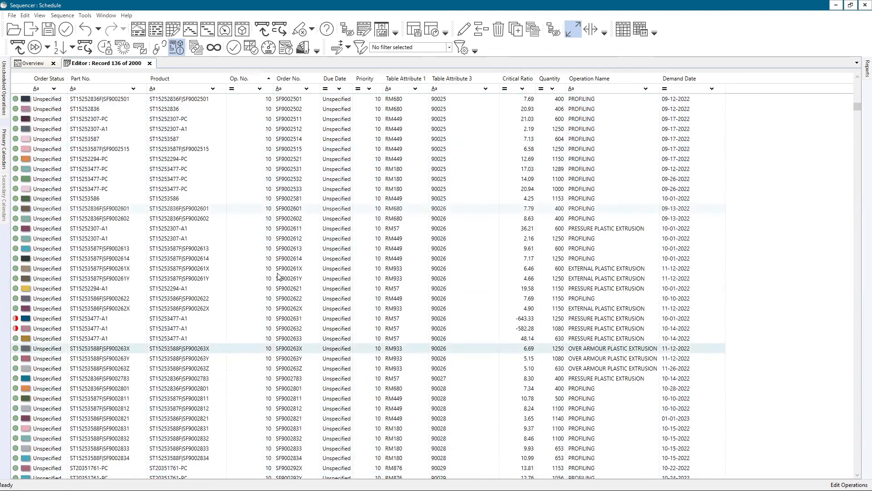
scroll(279, 276, "down", 18)
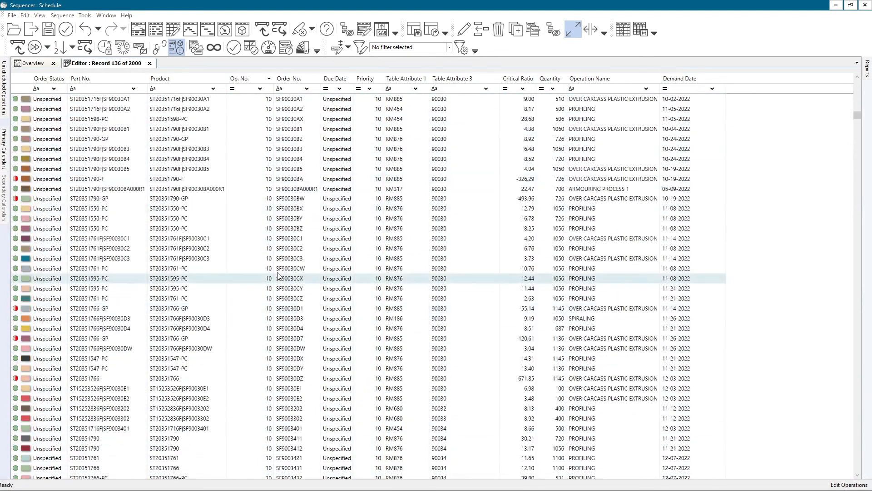
scroll(279, 275, "down", 20)
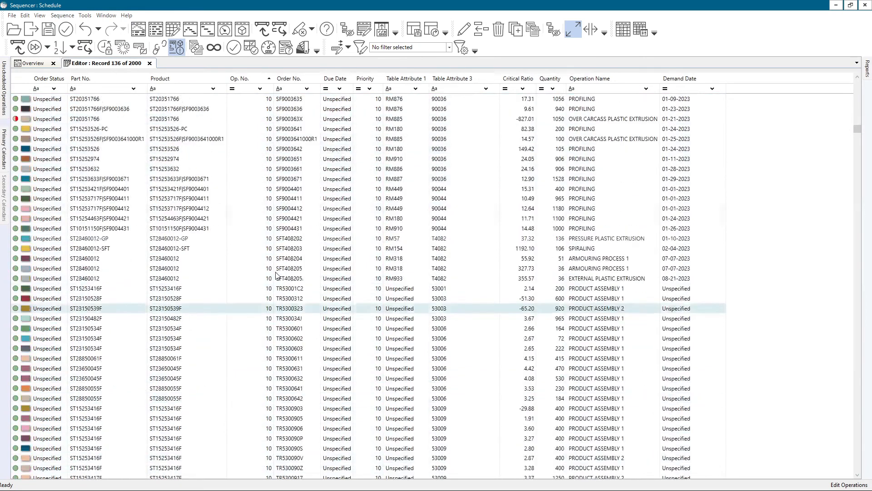
scroll(276, 275, "down", 20)
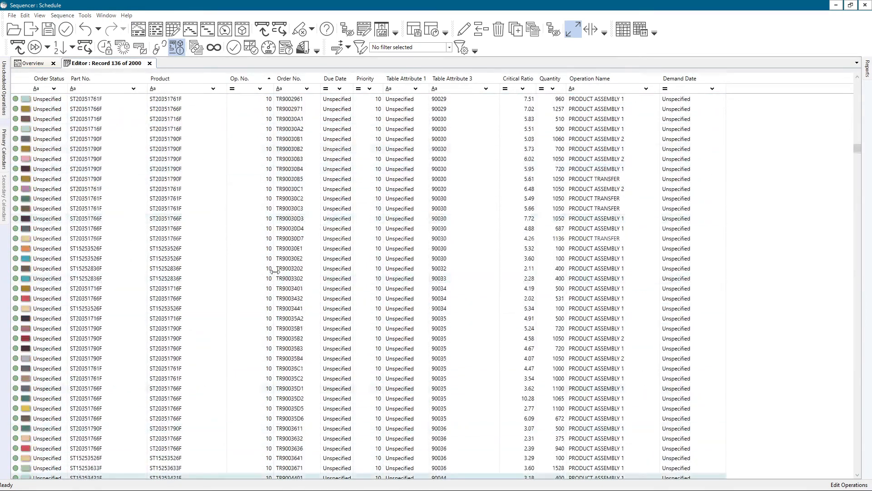
scroll(276, 271, "down", 20)
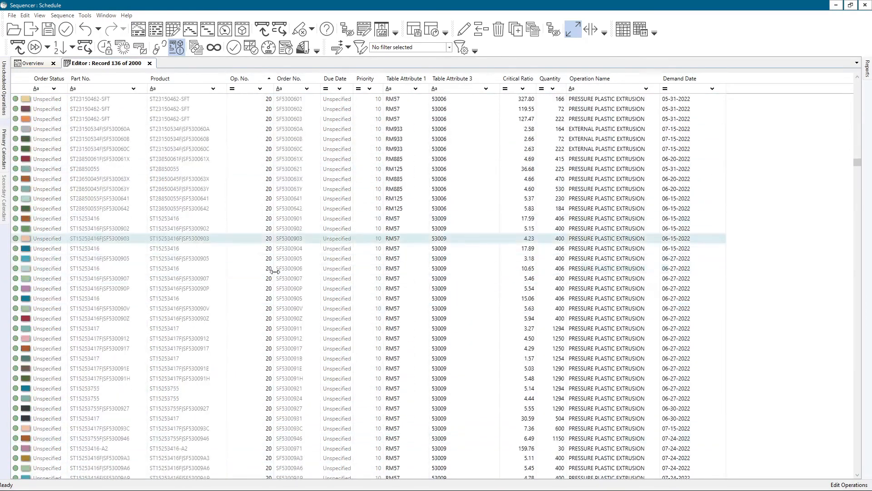
scroll(290, 276, "down", 11)
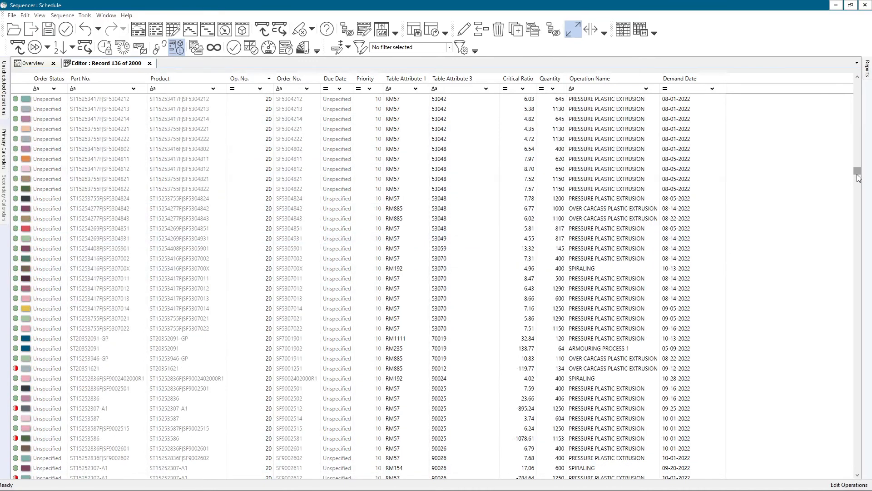
scroll(858, 201, "down", 20)
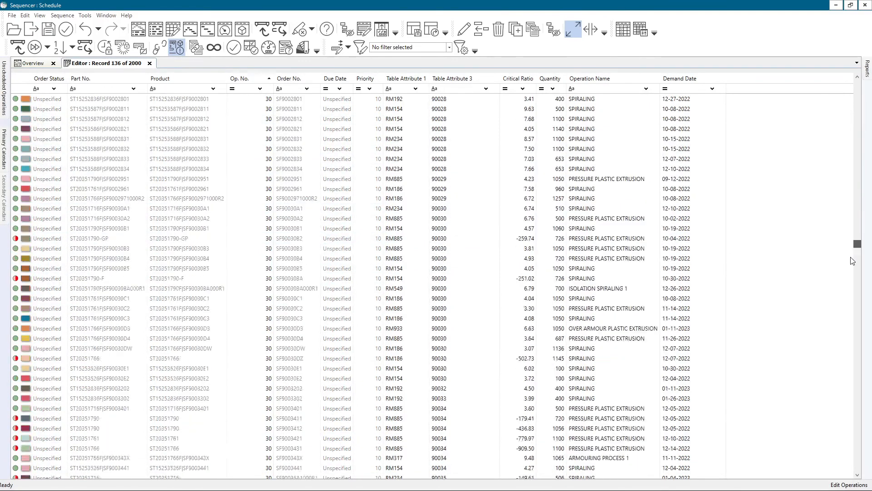
Turn Sort Within Family back on for the Op. No. column and sort the records ascending by Op. No
scroll(854, 274, "down", 11)
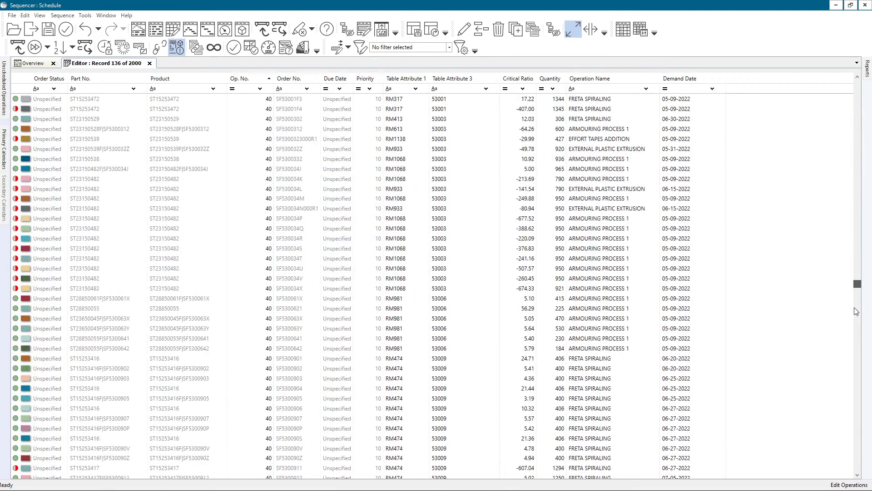
left_click_drag(857, 296, 860, 72)
left_click(340, 136)
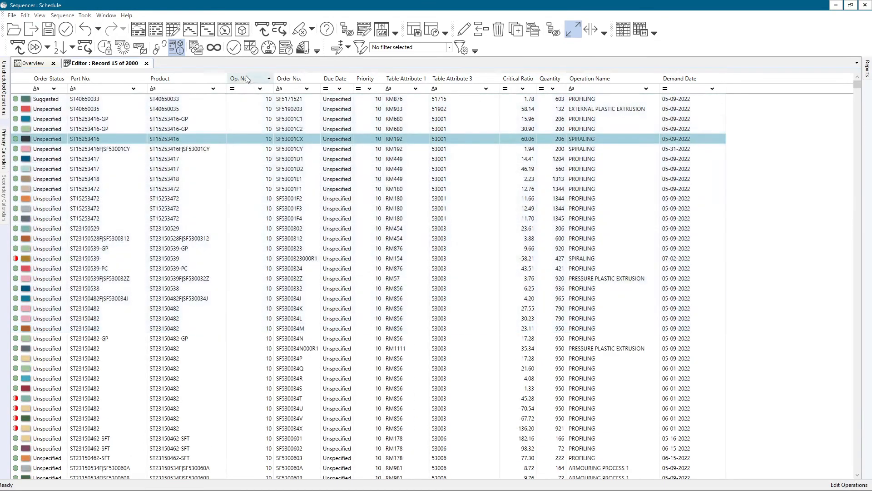
right_click(246, 76)
left_click(274, 102)
right_click(234, 79)
left_click(167, 200)
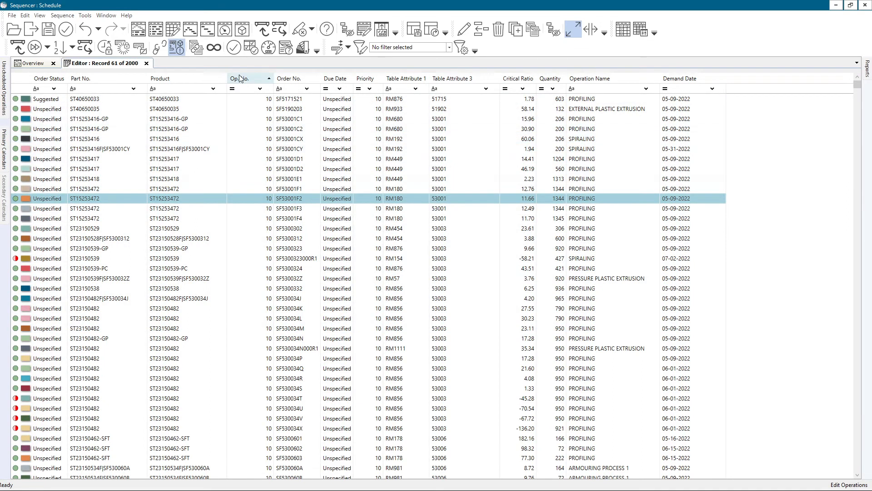
left_click(248, 79)
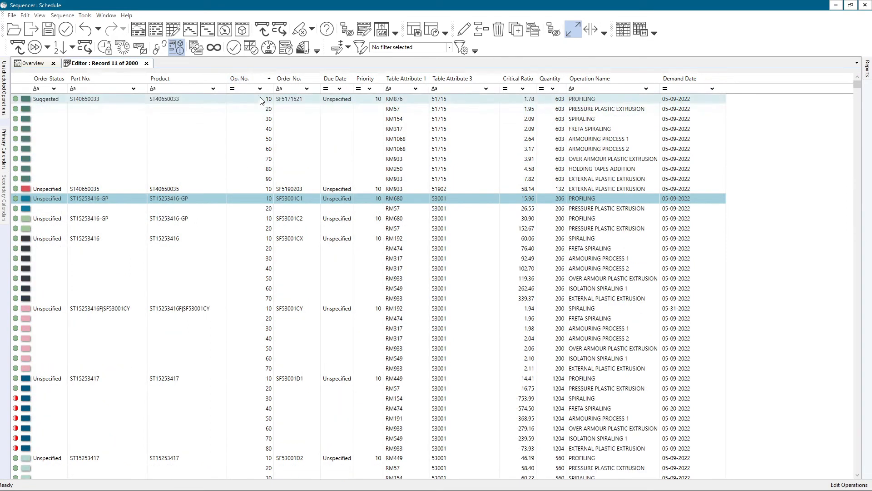
left_click(253, 190)
left_click(263, 149)
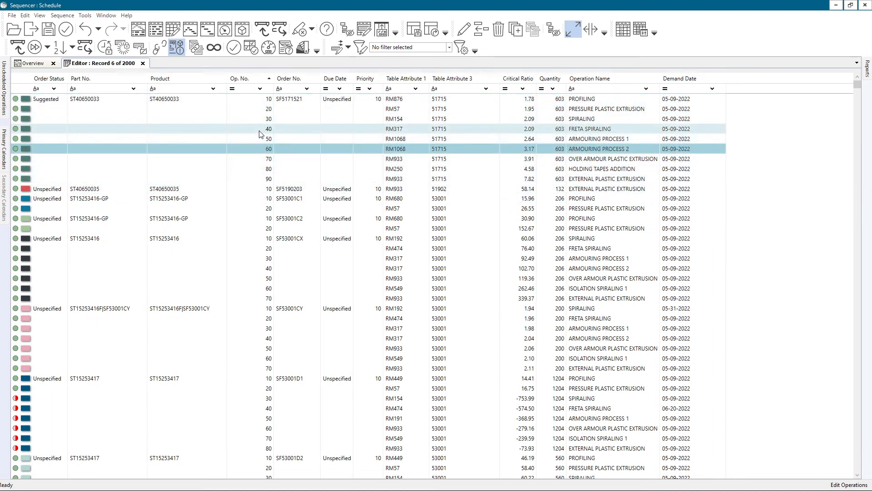
Check the Save Customizations on Exit option, close the Sequencer, and reopen it with Generate Schedule to view the Editor window
right_click(165, 81)
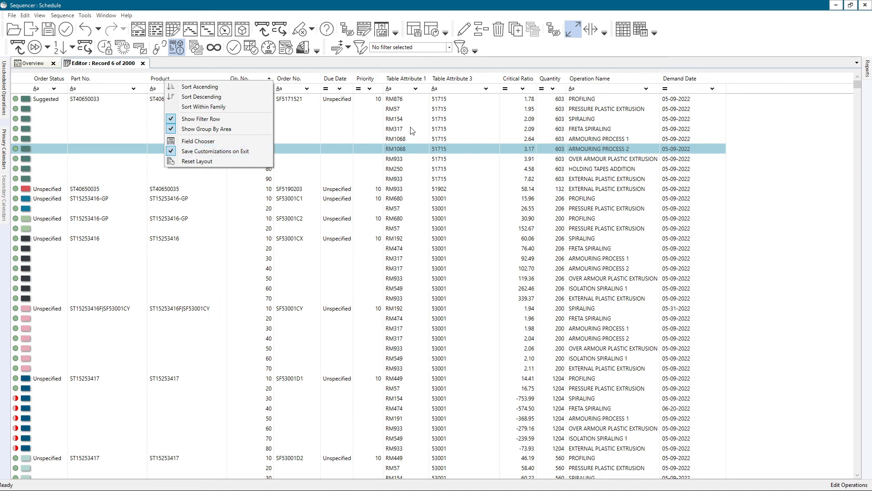
left_click(488, 121)
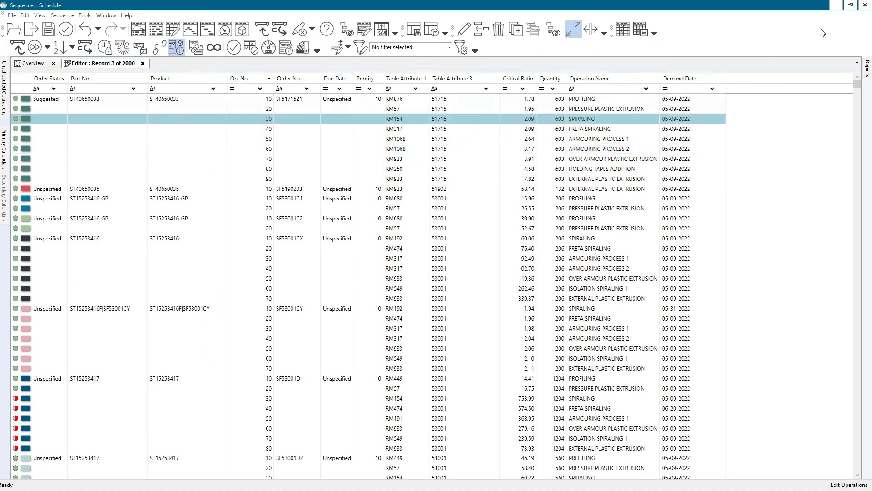
left_click(864, 5)
left_click(432, 312)
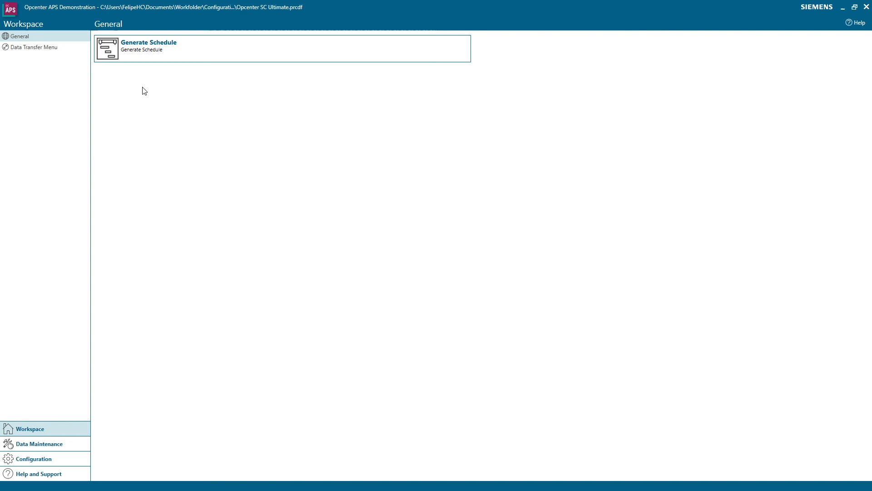
double_click(137, 47)
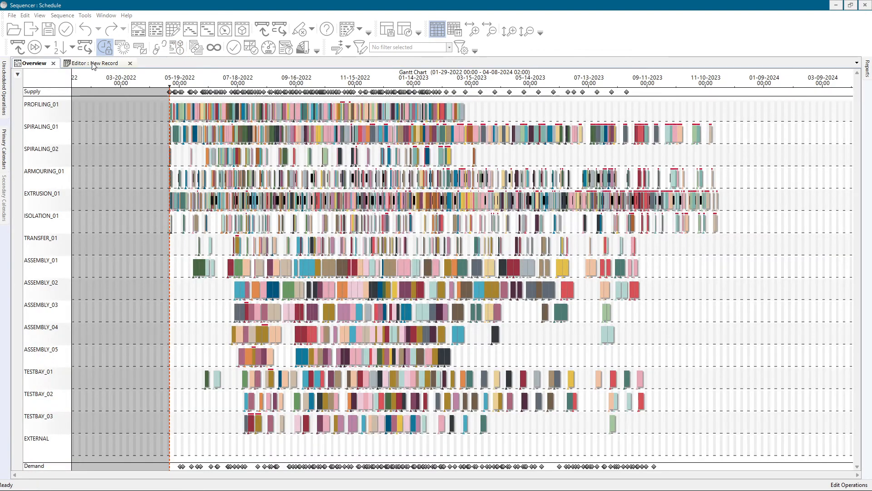
left_click(92, 65)
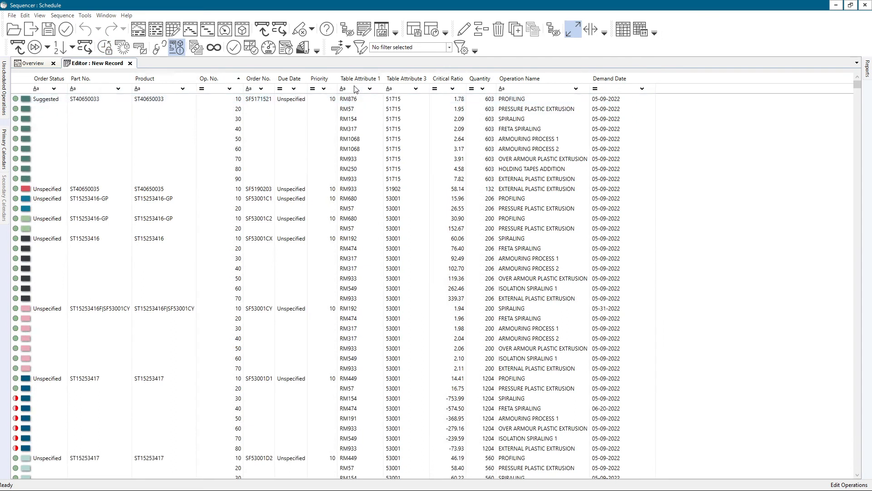
Review the Reset Layout and Save Customizations on Exit options for the column headers and the overall view
right_click(381, 78)
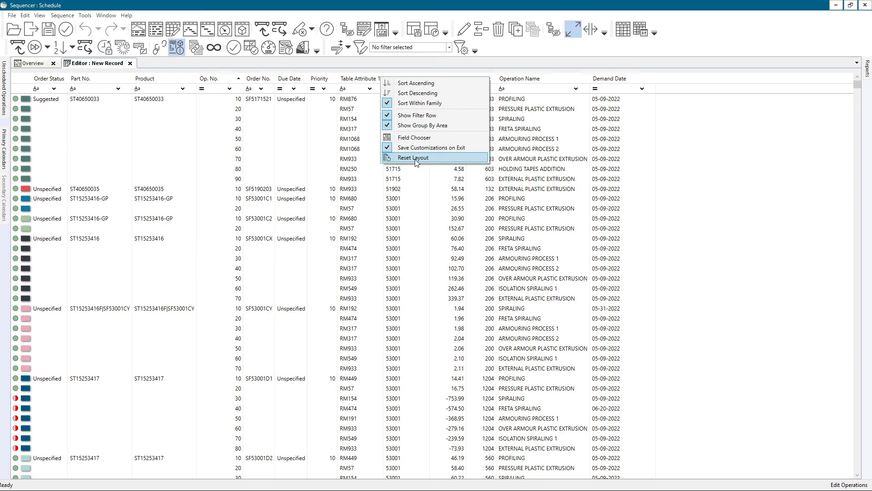
left_click(415, 157)
left_click(321, 129)
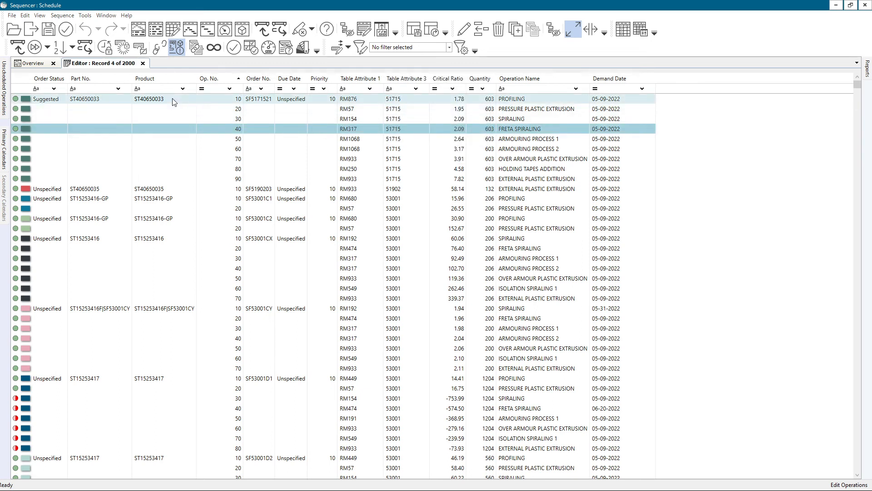
left_click(40, 15)
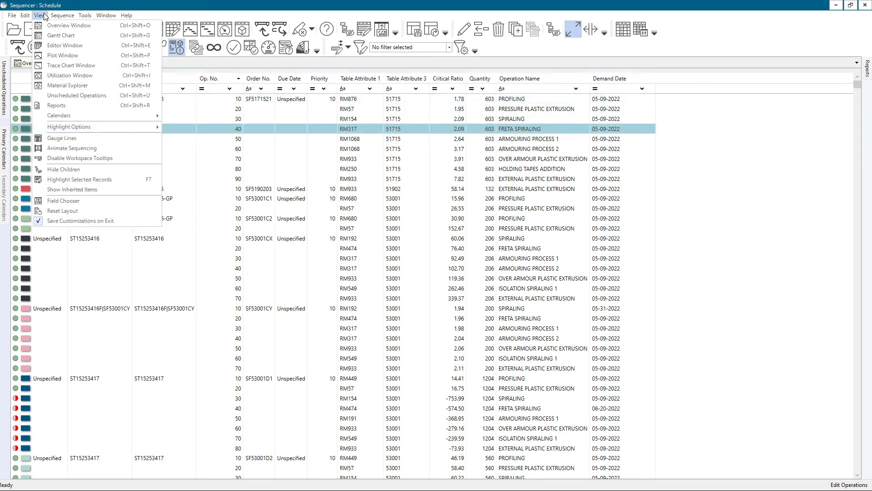
left_click(375, 161)
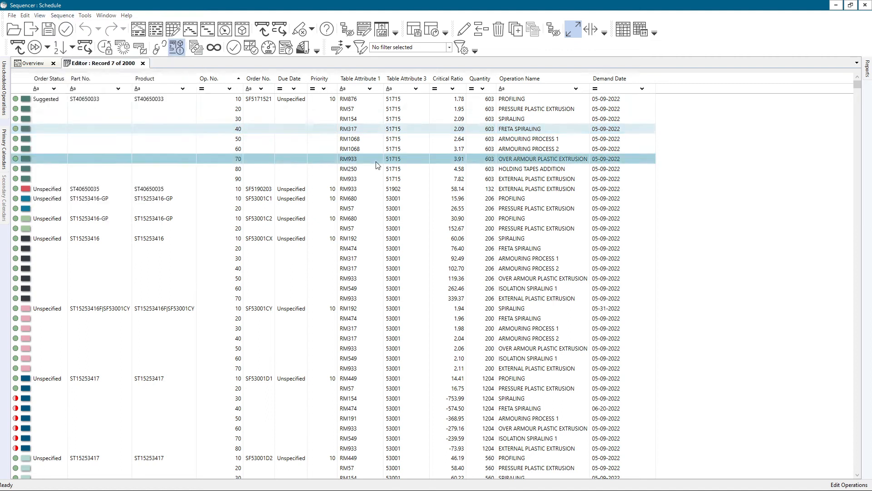
Open the SPIRALING operation 30 of the first order for editing and close its record without changes
right_click(310, 113)
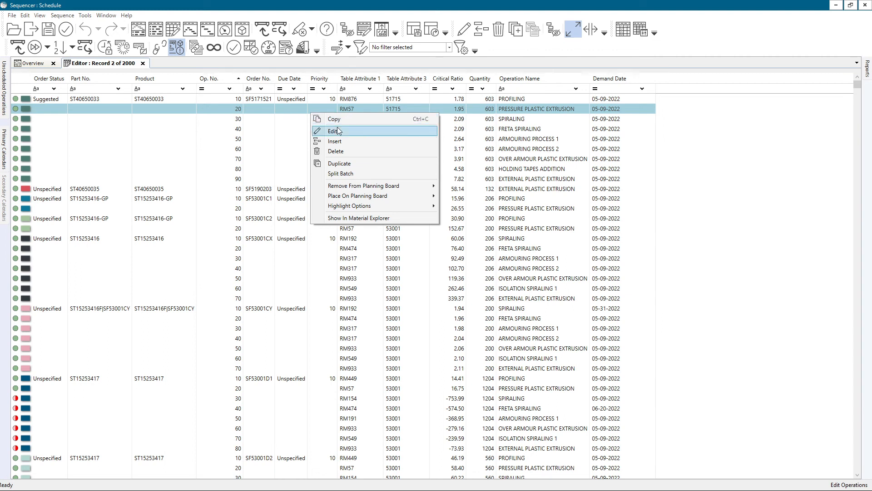
left_click(290, 111)
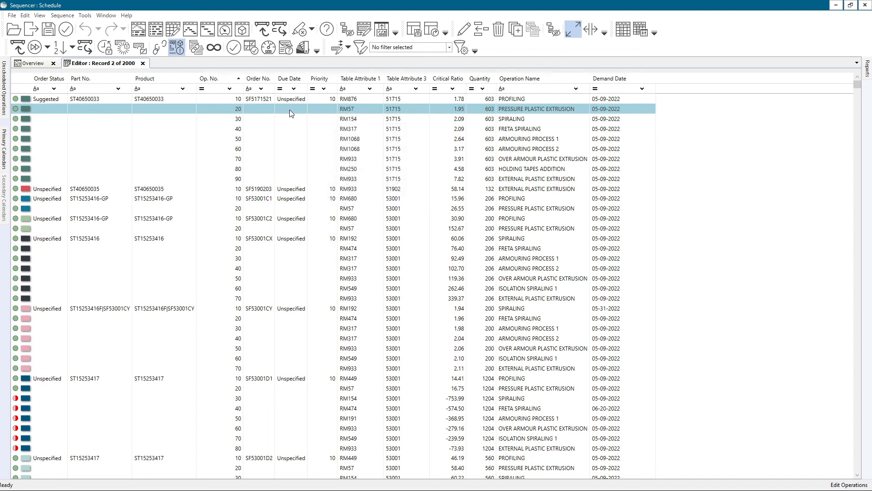
double_click(289, 116)
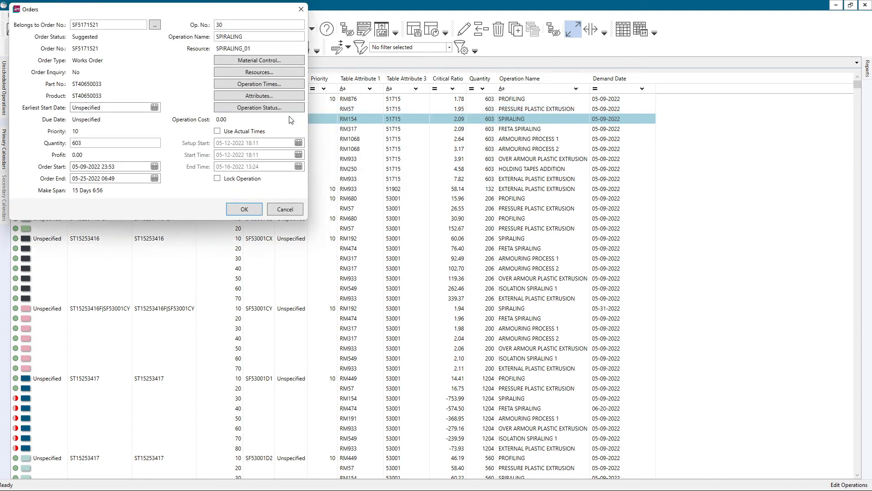
left_click(276, 211)
right_click(280, 117)
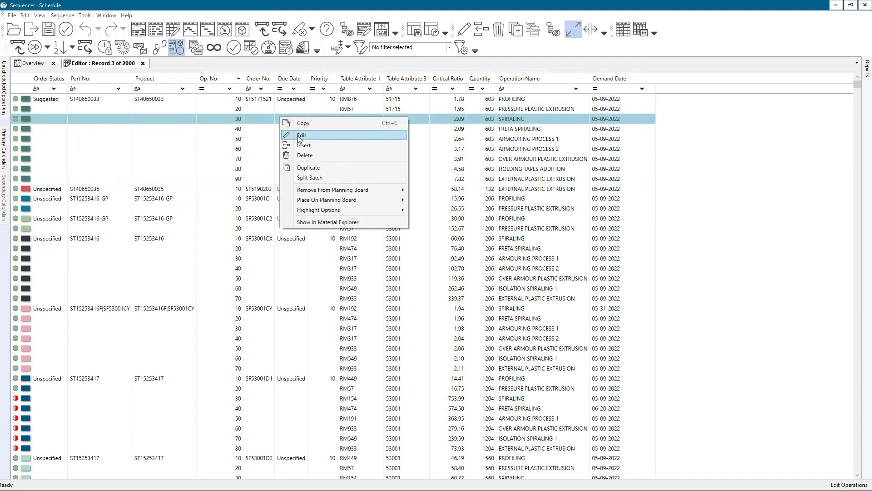
double_click(230, 118)
left_click(277, 210)
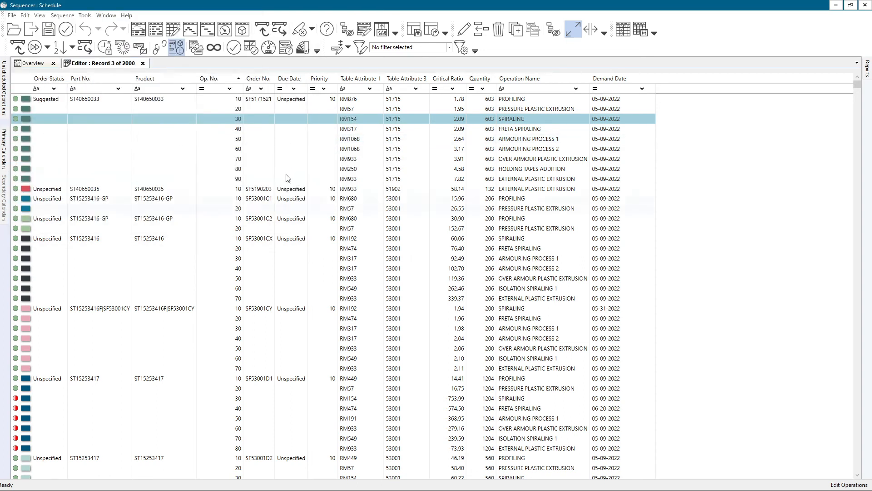
Open a blank order record with Insert and cancel it
right_click(291, 118)
left_click(311, 147)
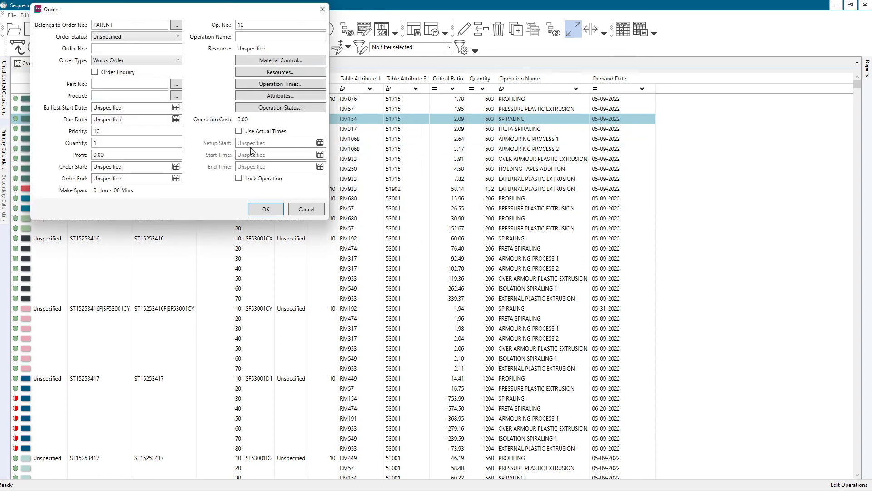
left_click(307, 209)
Select several non-adjacent operation rows together across the first few orders, starting from operation 30
right_click(298, 118)
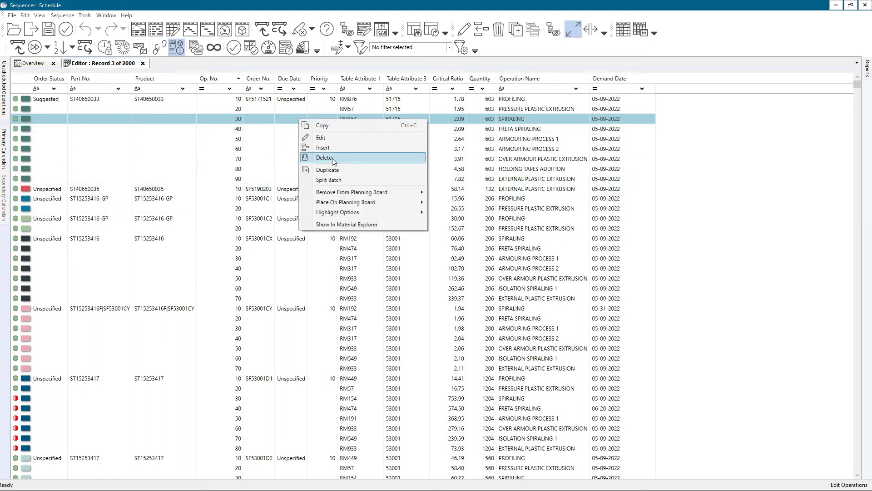
left_click(276, 135)
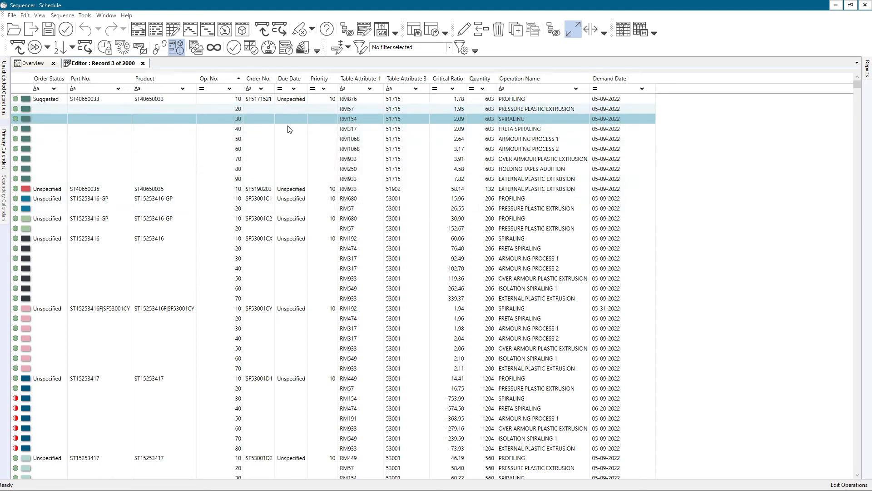
left_click(289, 127, "ctrl")
left_click(295, 159, "ctrl")
left_click(296, 169, "ctrl")
left_click(294, 180, "ctrl")
left_click(292, 200, "ctrl")
left_click(293, 218, "ctrl")
Delete operations 50, 60 and 70 of the first order together and undo the deletion
left_click(293, 138)
left_click(290, 158, "shift")
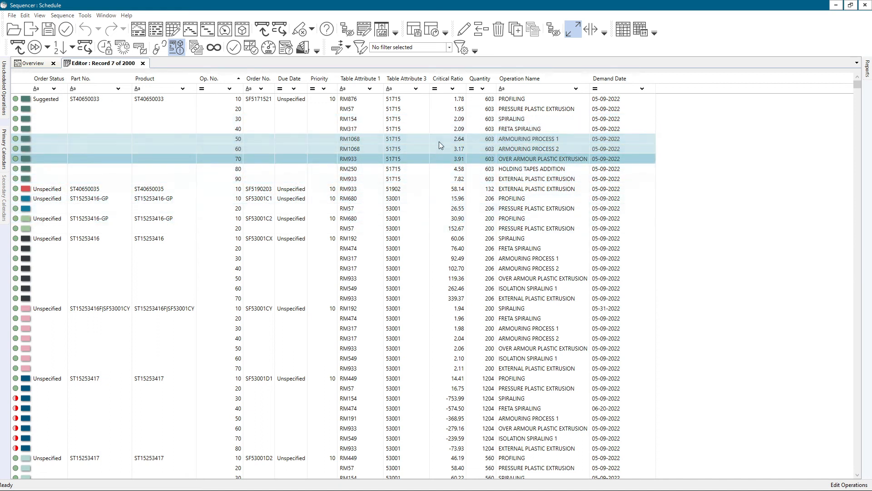
right_click(315, 137)
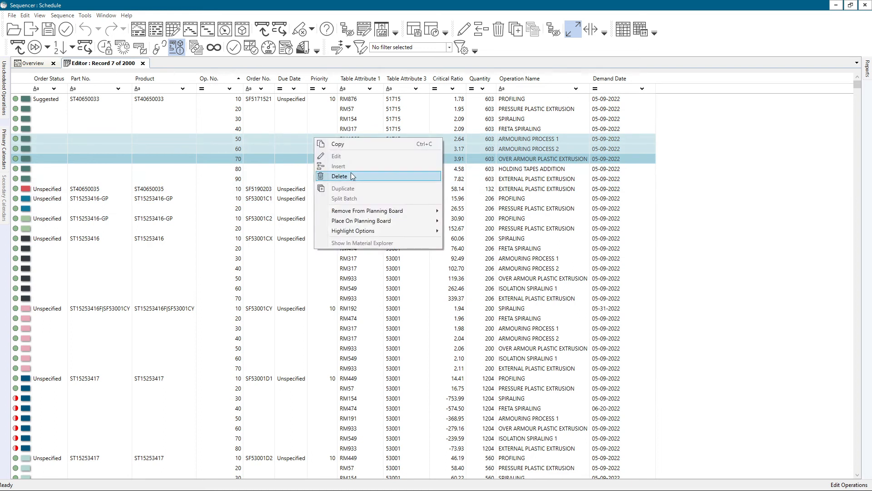
left_click(351, 176)
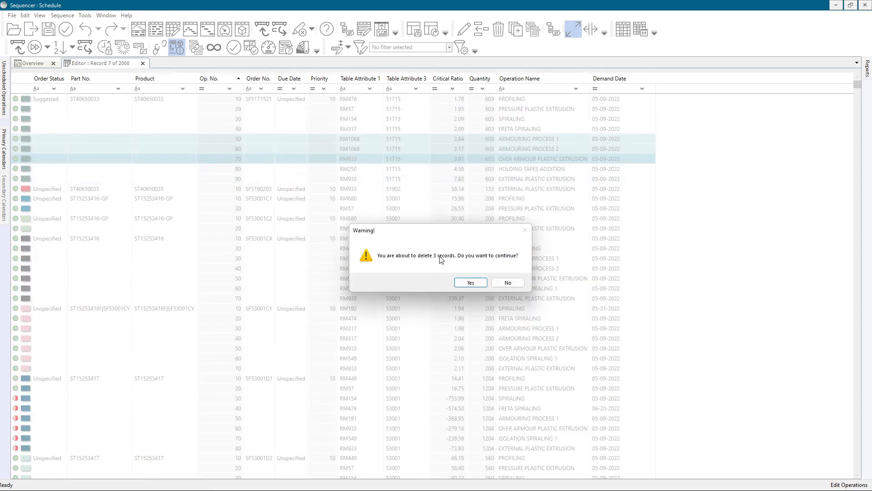
left_click(471, 282)
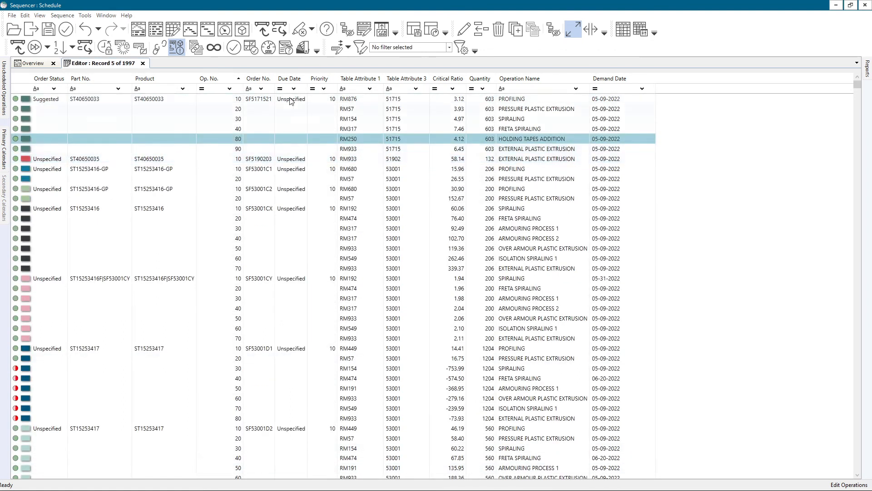
left_click(85, 30)
Review the Split Batch, Show In Material Explorer and planning board placement options for operation 70 of the first order
right_click(319, 158)
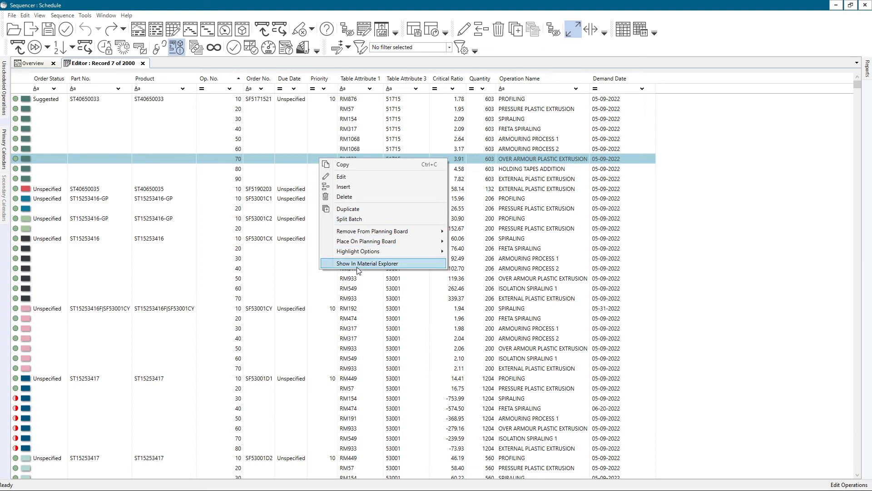
mouse_move(356, 257)
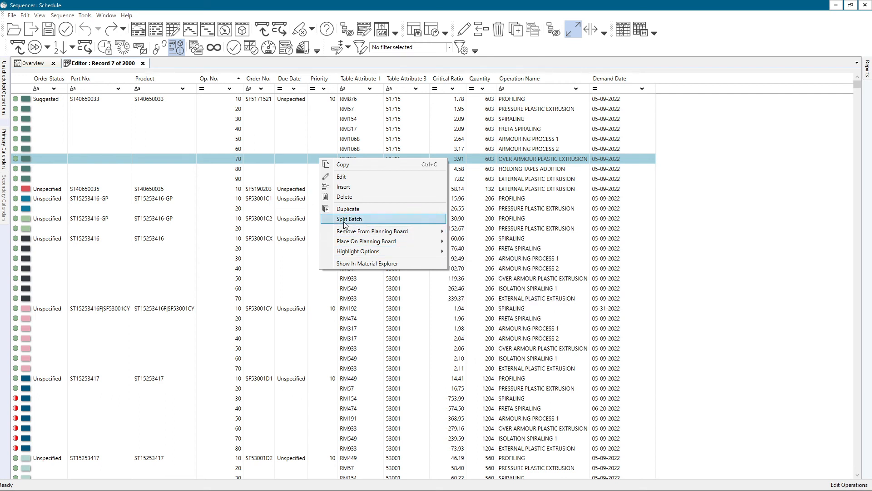
mouse_move(347, 235)
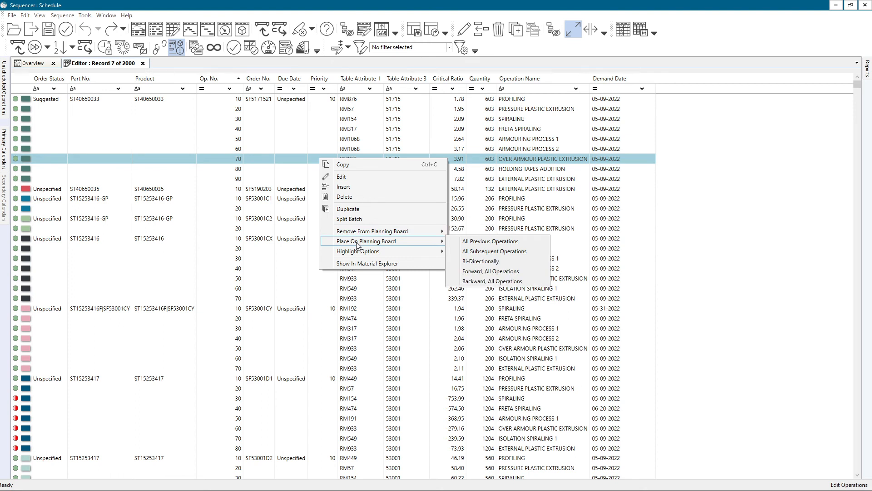
left_click(260, 309)
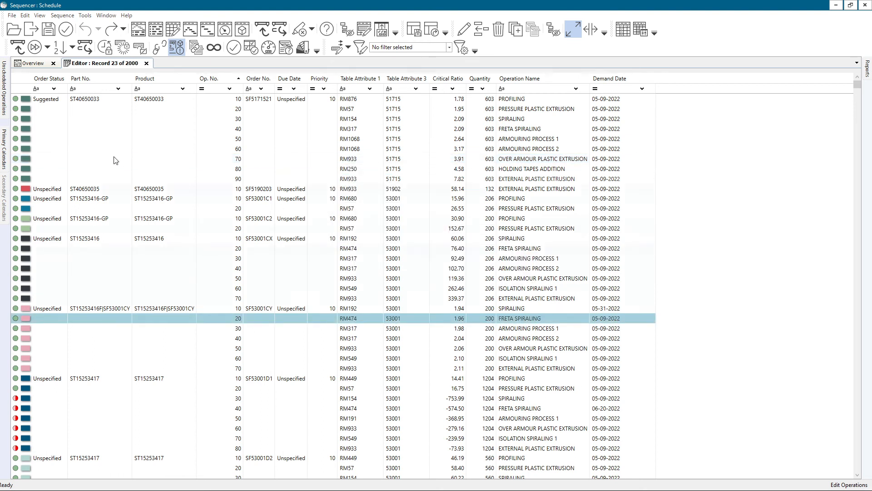
Remove all operations from the planning board so that the whole schedule is unscheduled
right_click(103, 130)
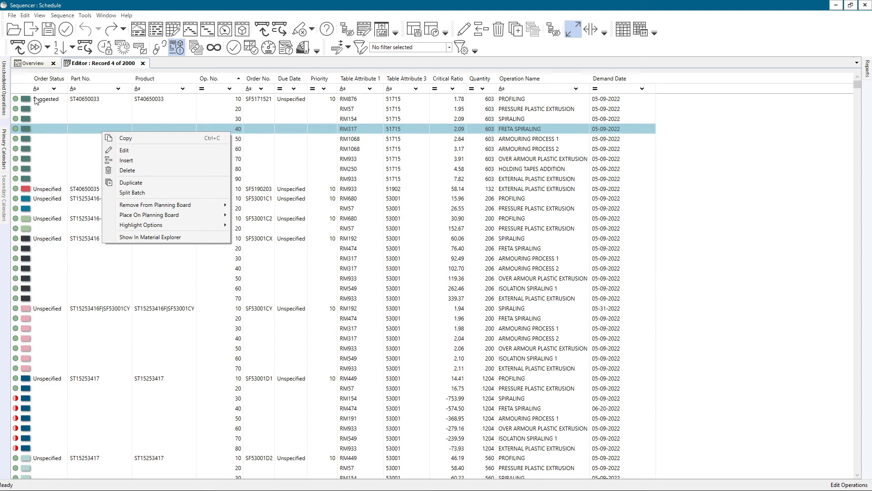
left_click(101, 113)
left_click(20, 44)
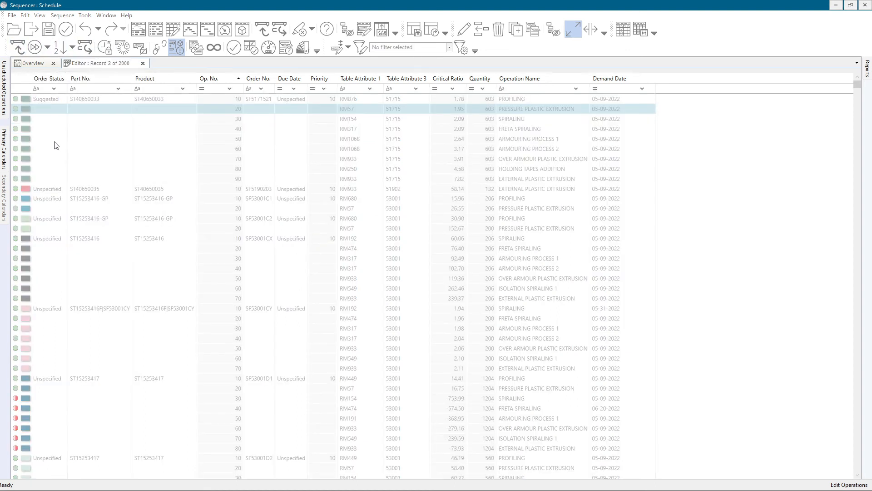
Place the first order on the planning board from its operation 40 using Forward, All Operations
right_click(84, 127)
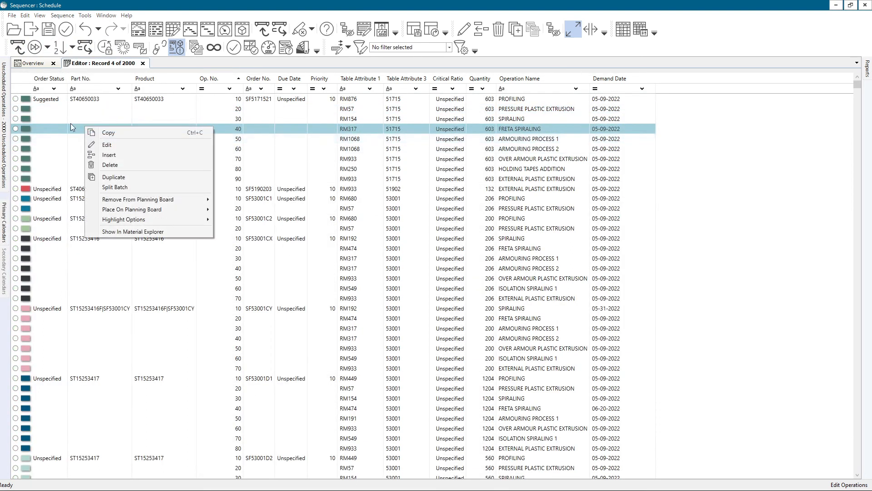
mouse_move(117, 211)
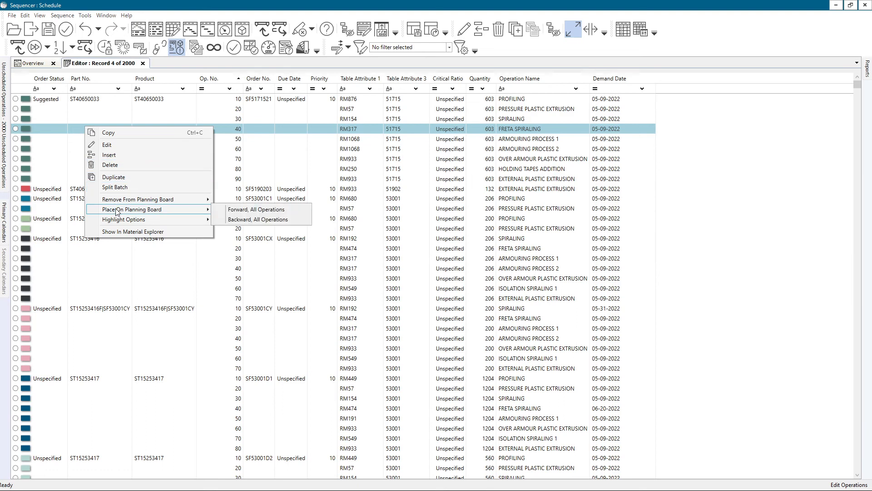
left_click(256, 209)
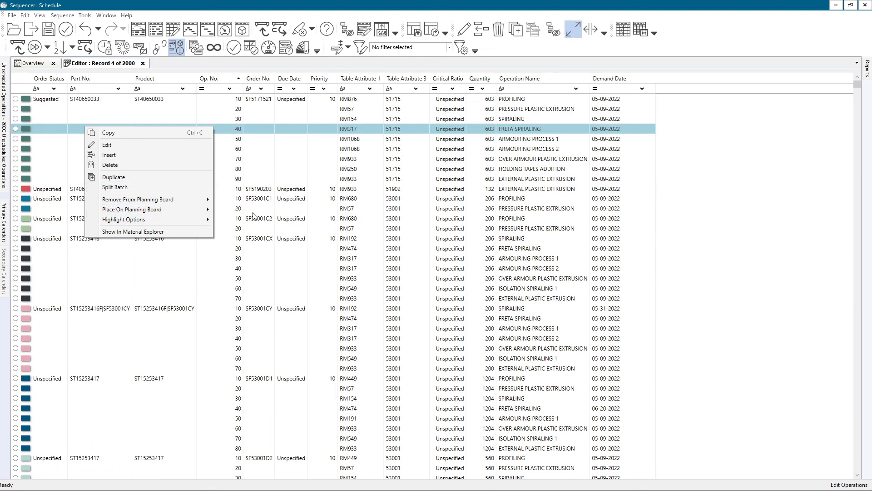
Check the first order's operations 10 to 90 in the Editor and on the Overview Gantt chart
left_click_drag(20, 98, 41, 180)
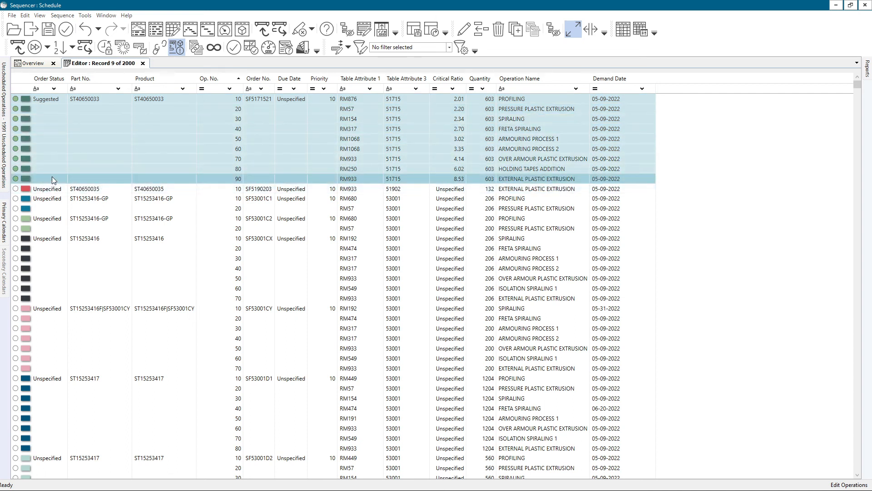
left_click(31, 64)
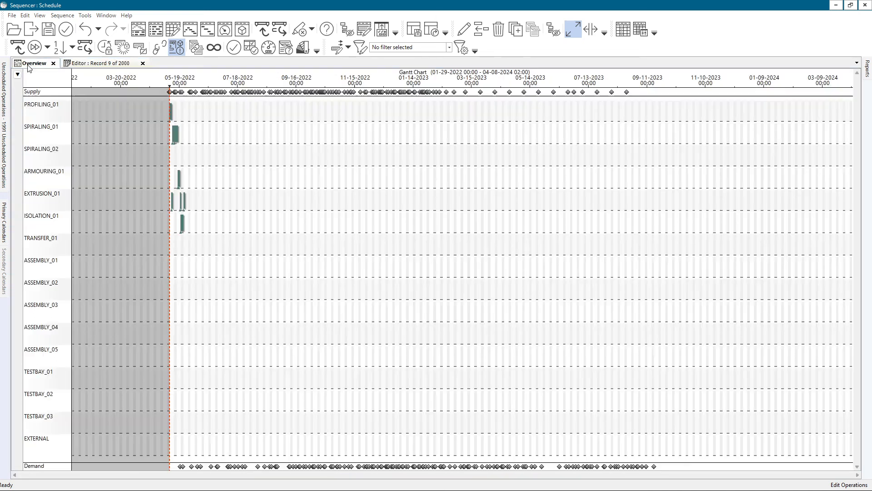
left_click(101, 63)
Place the orange ST15253472 order on the planning board from its operation 50 using Forward, All Operations
scroll(190, 254, "down", 17)
right_click(134, 227)
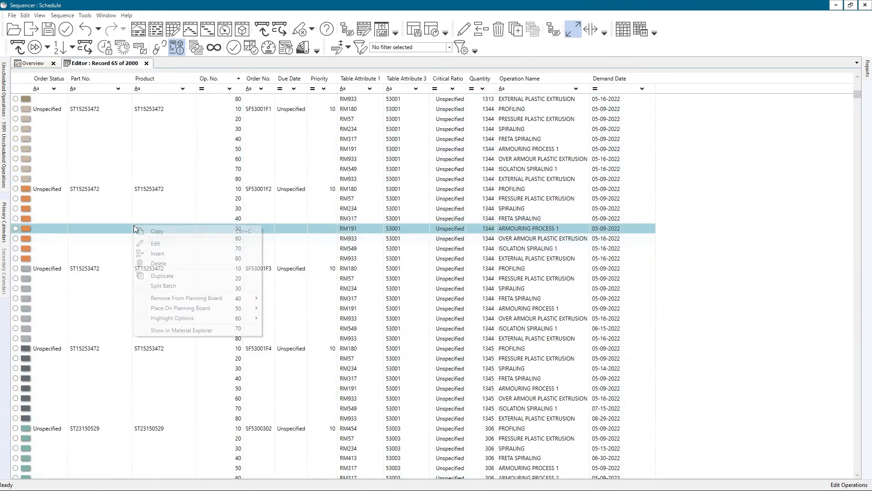
mouse_move(190, 309)
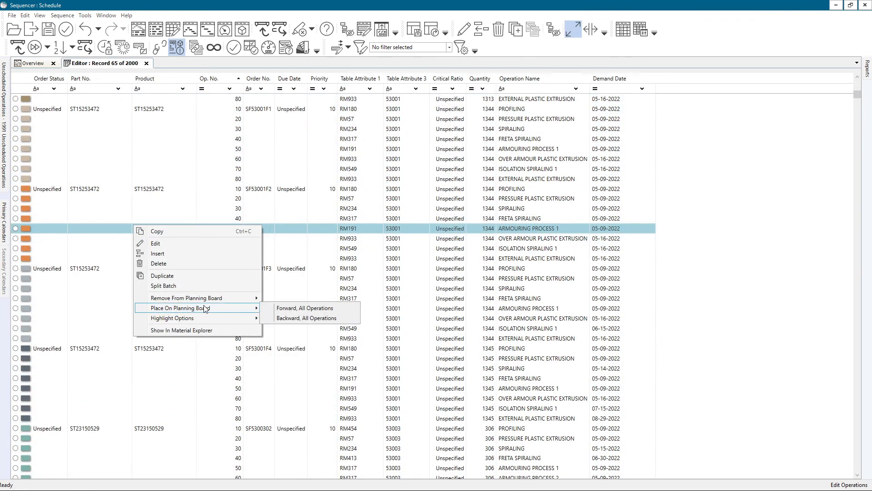
left_click(302, 308)
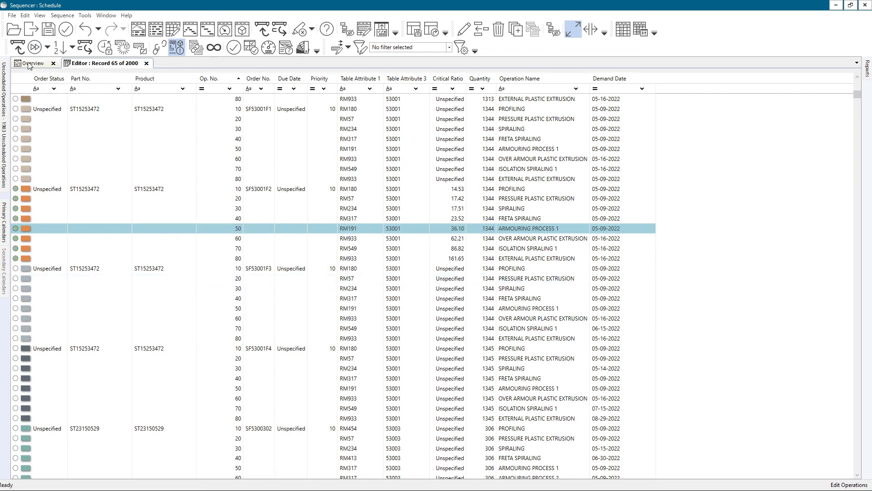
Check the Overview Gantt chart and place the ST23150529 order on the planning board from its operation 30 using Forward, All Operations
left_click(30, 64)
left_click(80, 64)
scroll(135, 282, "down", 1)
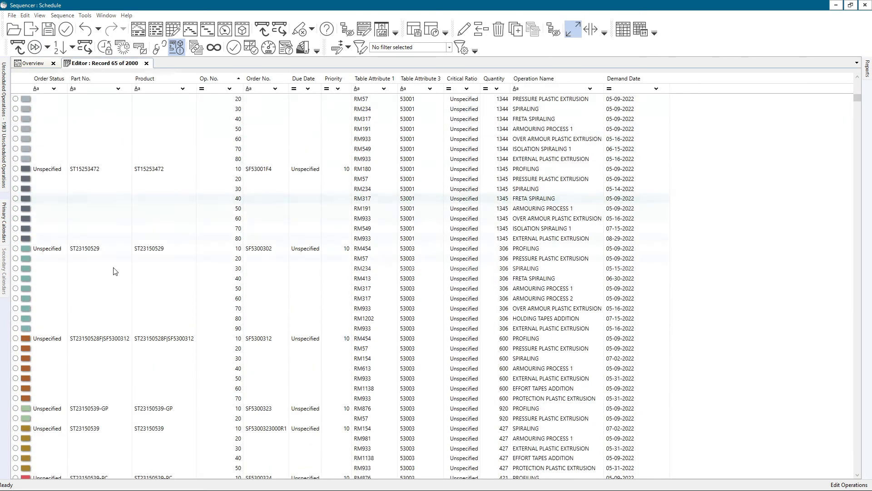
right_click(113, 268)
mouse_move(181, 350)
left_click(277, 350)
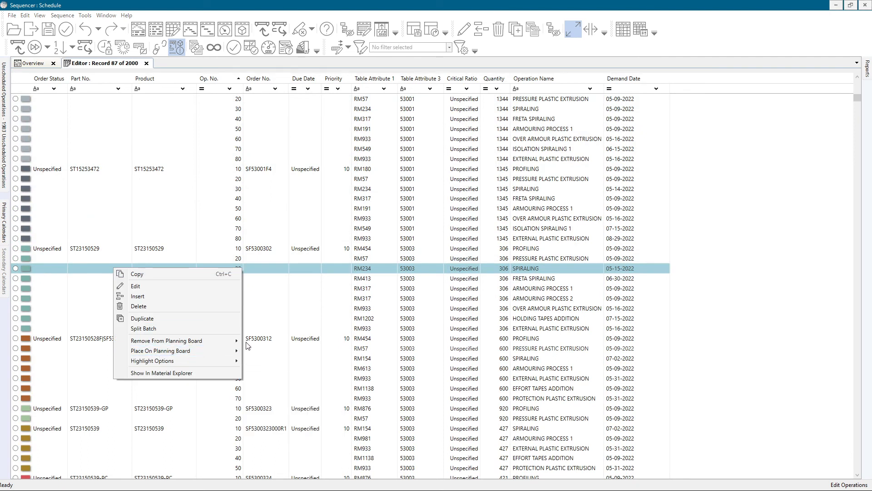
Sequence all unscheduled operations in the Overview and highlight the links of the ASSEMBLY_02 operation around 08-29-2022
left_click(37, 63)
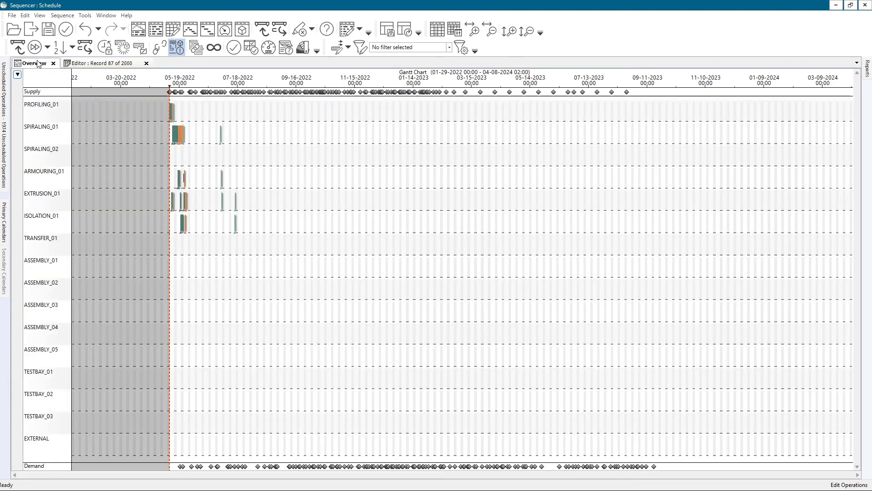
left_click(86, 49)
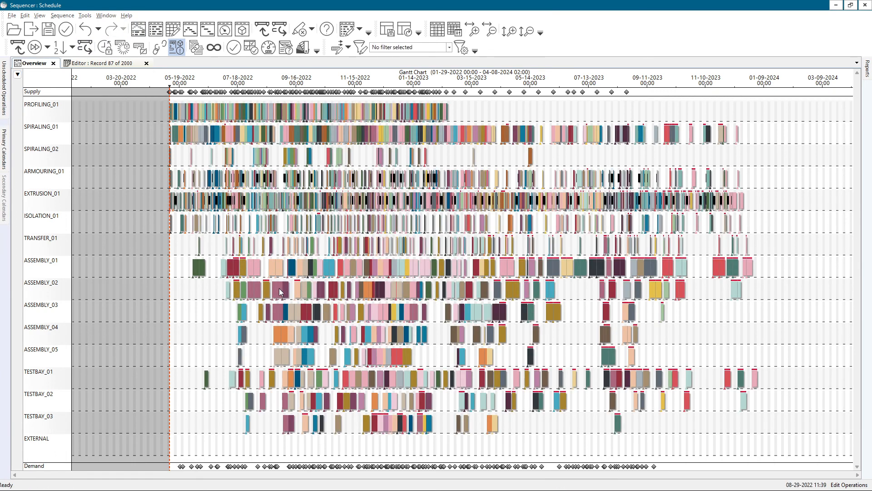
left_click(280, 291)
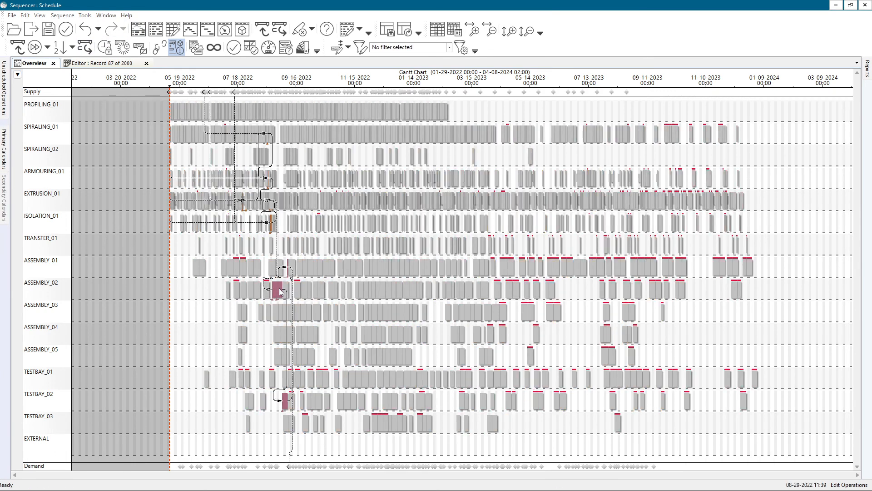
Open the linked orange ISOLATION_01 operation on the Gantt chart and copy its order number
double_click(271, 228)
left_click(273, 226)
scroll(273, 227, "up", 4)
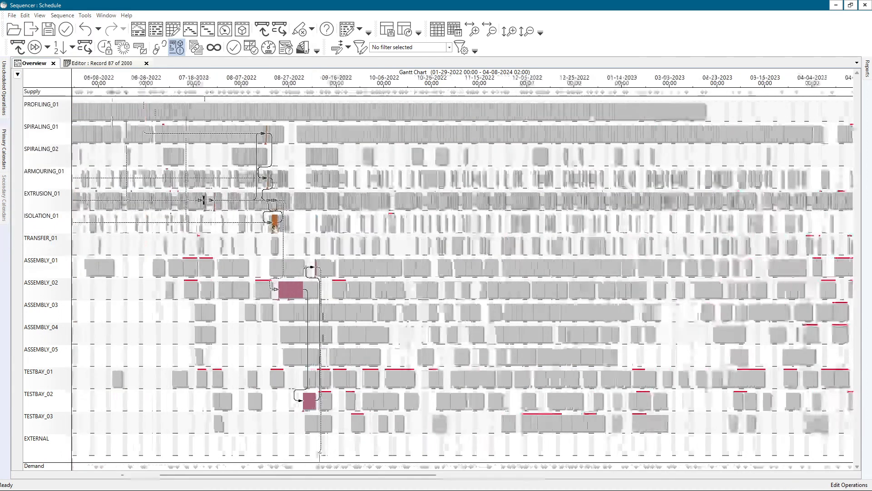
double_click(277, 227)
double_click(79, 61)
key("ctrl+c")
left_click(294, 224)
Filter the Editor's Order No. column by the copied order number
left_click(98, 63)
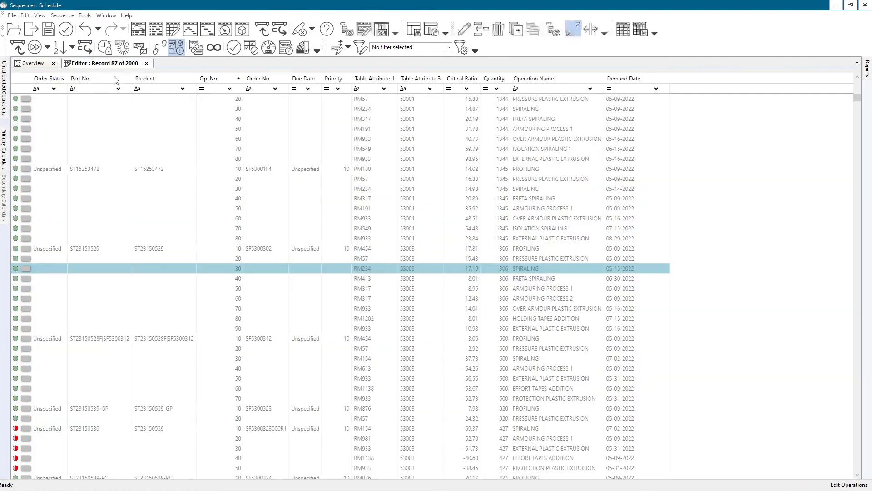
left_click(151, 121)
left_click(257, 88)
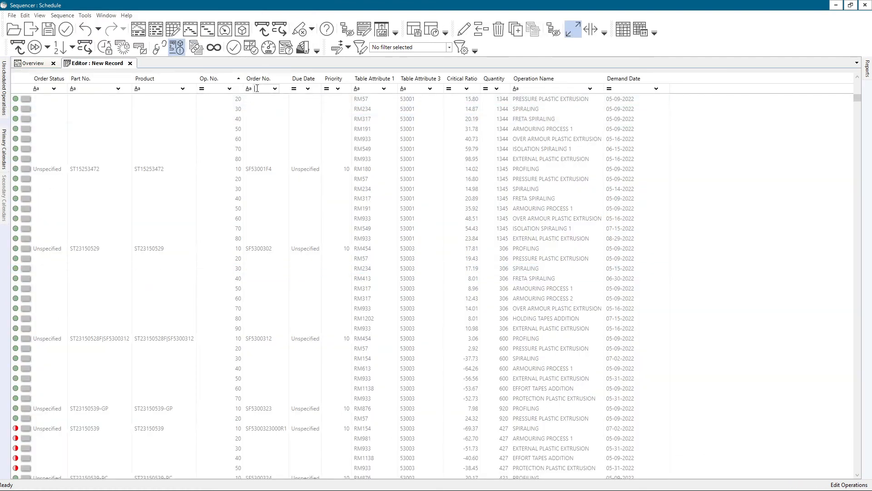
key("ctrl+v")
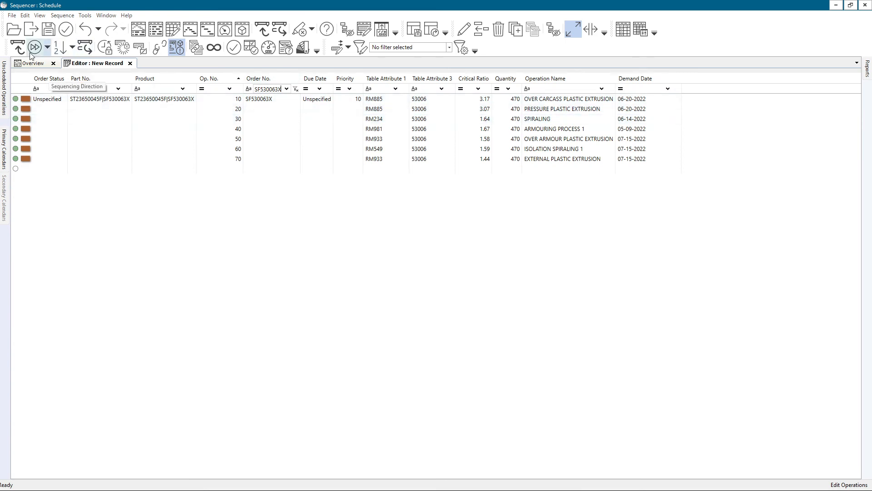
Remove all operations from the planning board and place the filtered order back on it from its operation 20
left_click(18, 47)
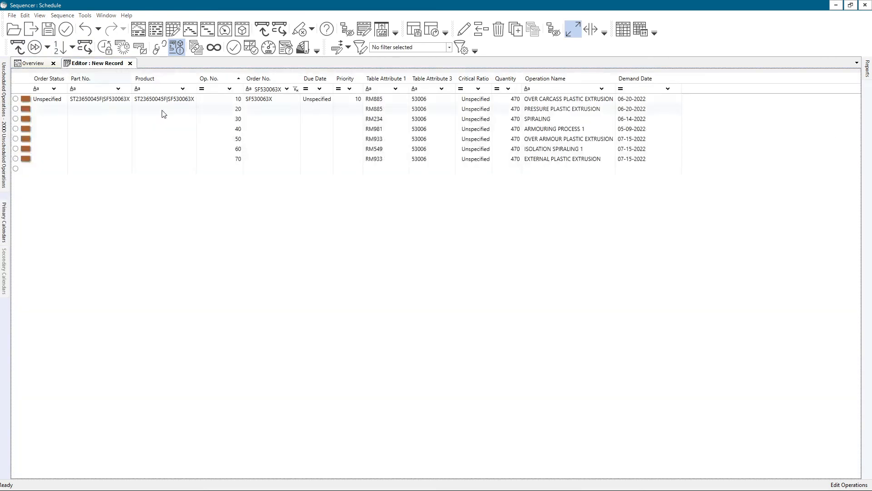
right_click(162, 109)
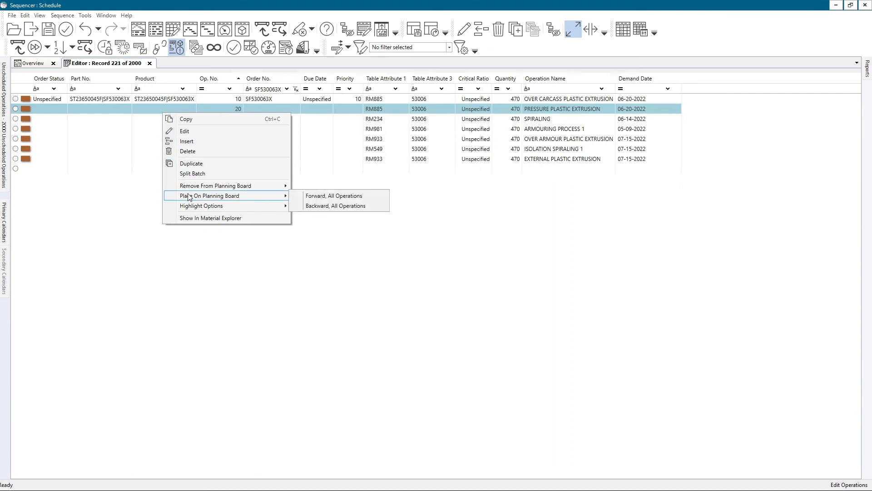
Examine the placed order on the Overview Gantt chart with the links of its ASSEMBLY_01 operation shown
left_click(45, 65)
scroll(167, 199, "down", 2)
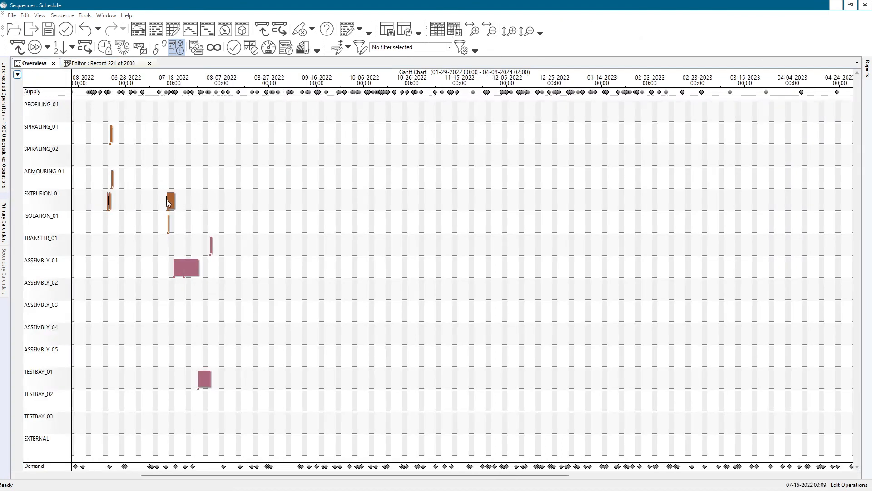
left_click(178, 267, "alt")
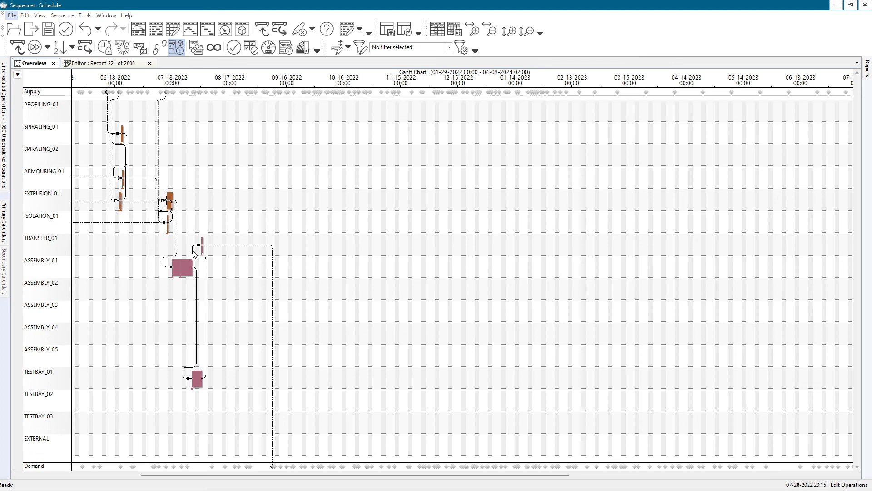
Review the Remove From Planning Board options for operation 40 and the filtered order's operations 10 to 70 in the Editor
left_click(96, 67)
right_click(85, 130)
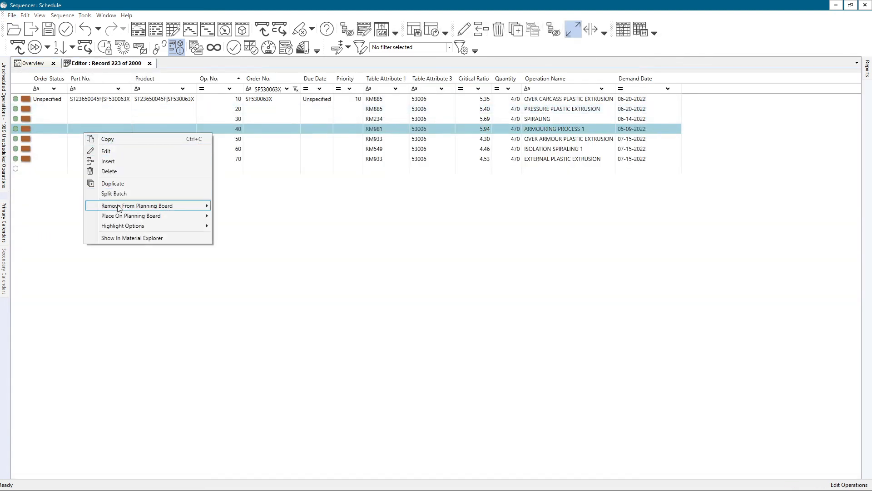
mouse_move(117, 207)
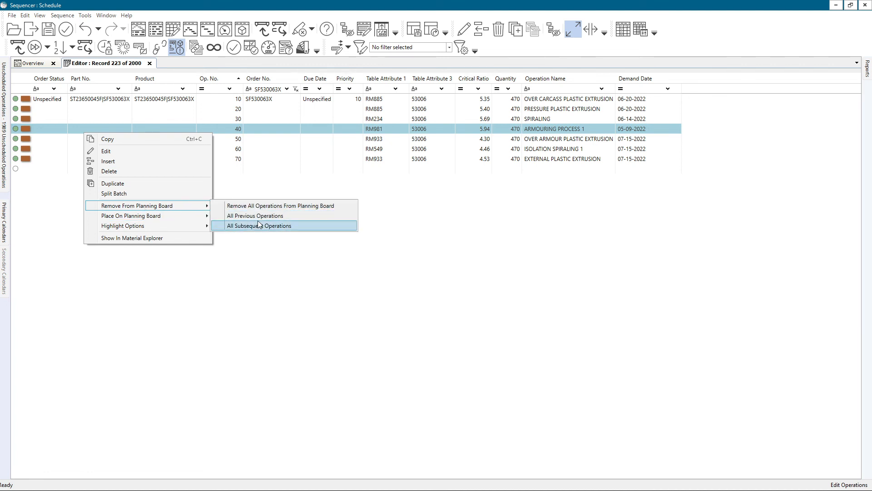
left_click_drag(40, 101, 45, 154)
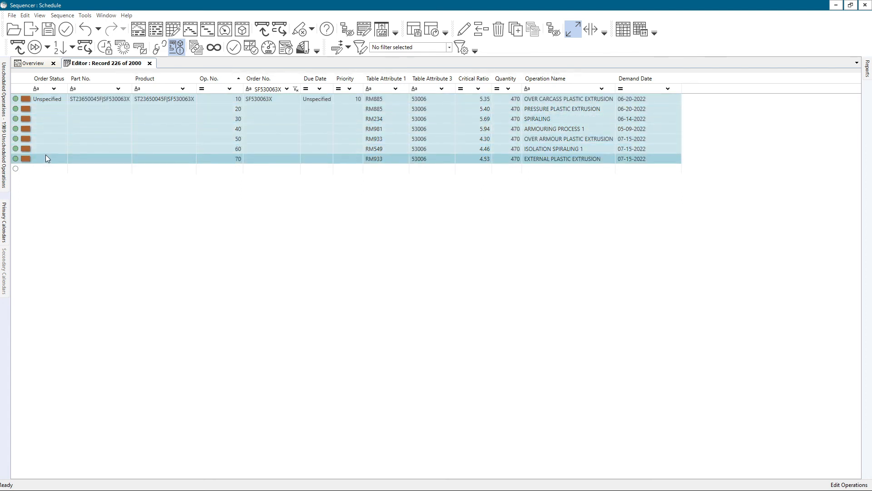
left_click(48, 146)
Remove all of the filtered order's operations from the planning board through operation 40, check the Gantt chart, and undo the removal
right_click(45, 128)
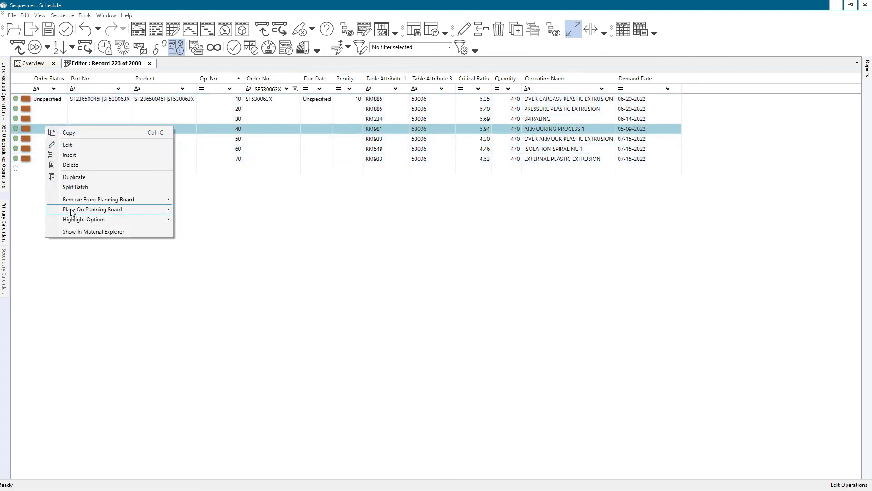
mouse_move(75, 201)
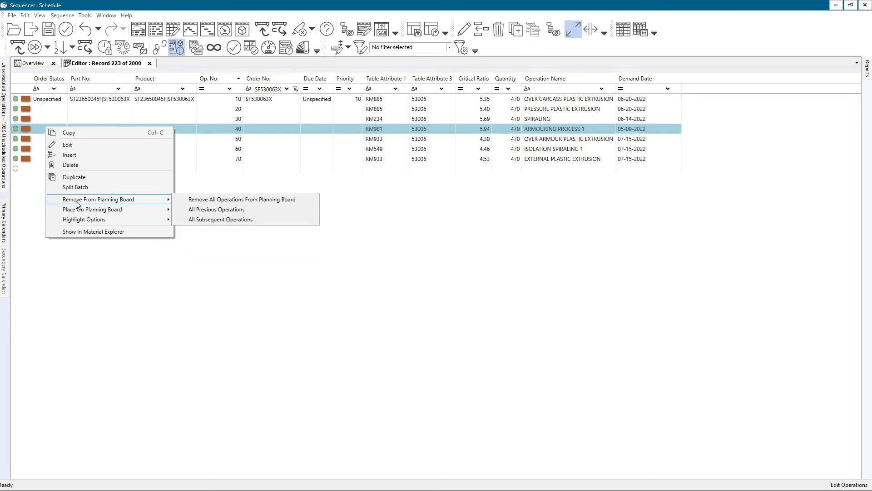
left_click(203, 200)
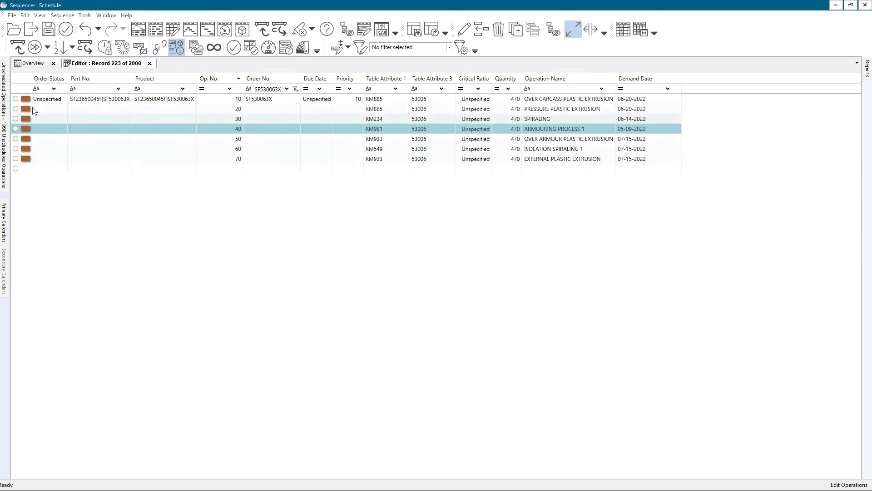
left_click(32, 63)
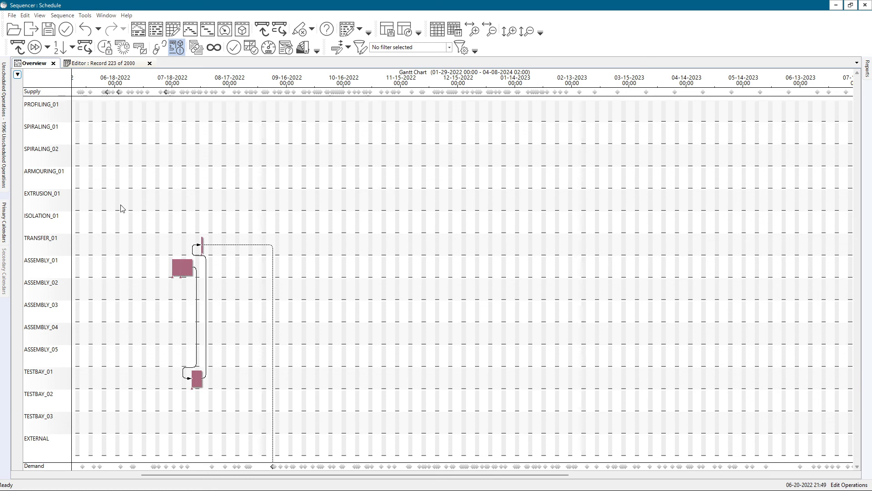
left_click(86, 63)
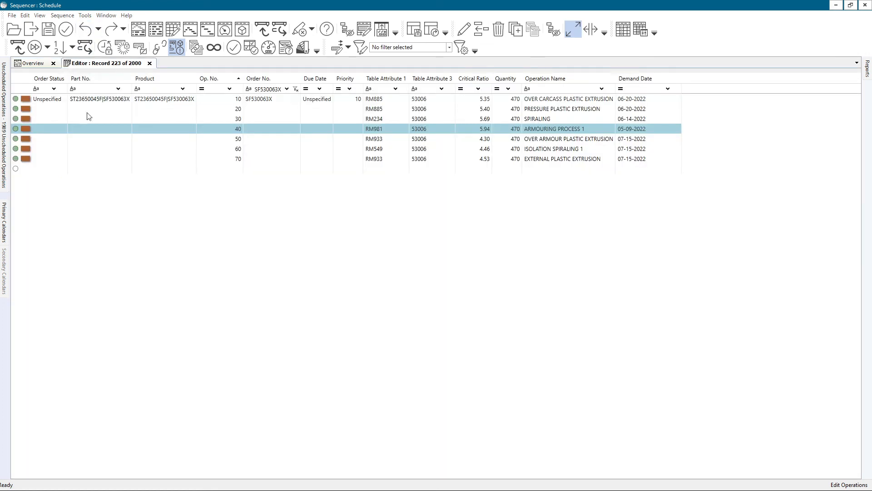
Remove all operations previous to operation 40 and all operations subsequent to it from the planning board
right_click(70, 134)
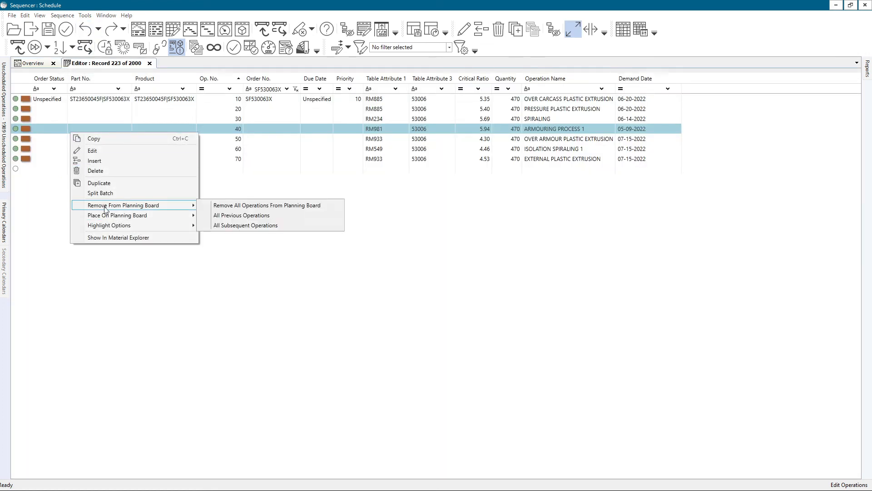
left_click(223, 217)
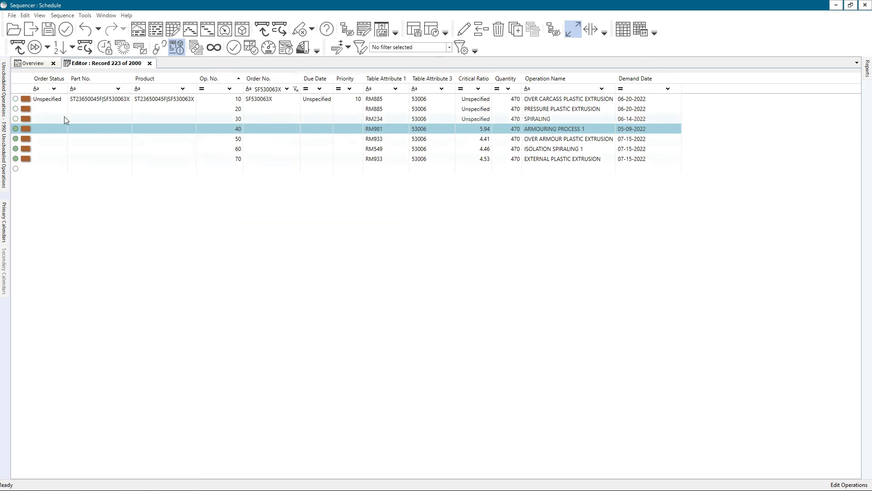
right_click(43, 129)
mouse_move(79, 202)
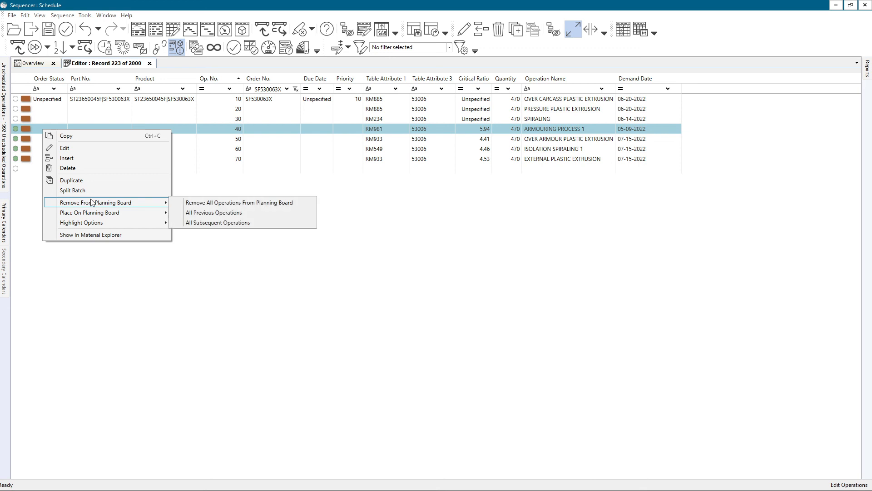
left_click(203, 223)
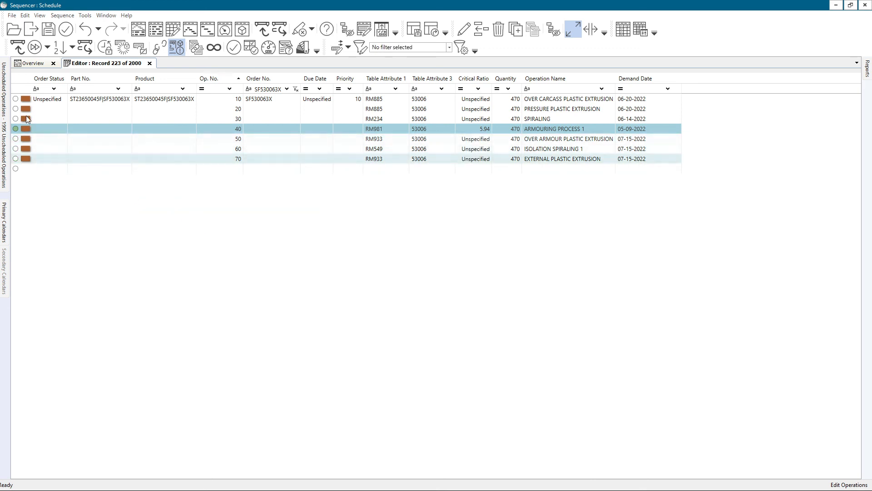
Examine the order's remaining scheduled operation and the linked assembly order in the Editor and on the Gantt chart, and clear the link highlighting
left_click_drag(44, 98, 45, 161)
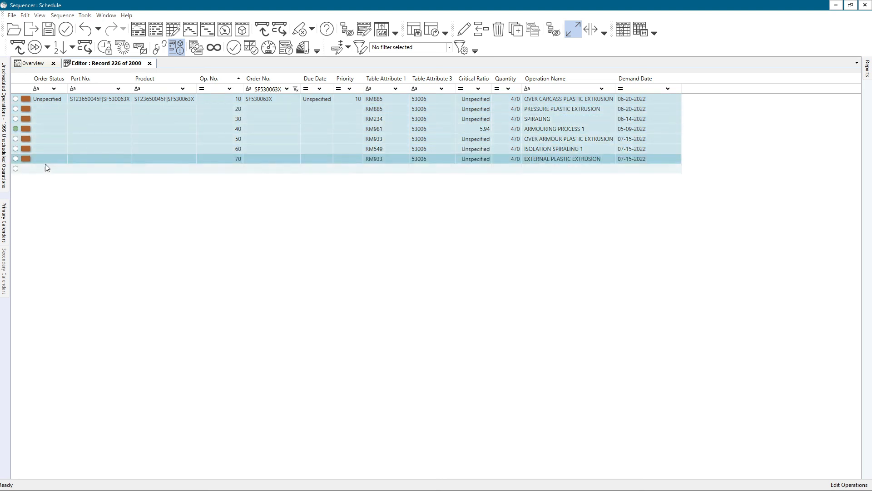
left_click(33, 63)
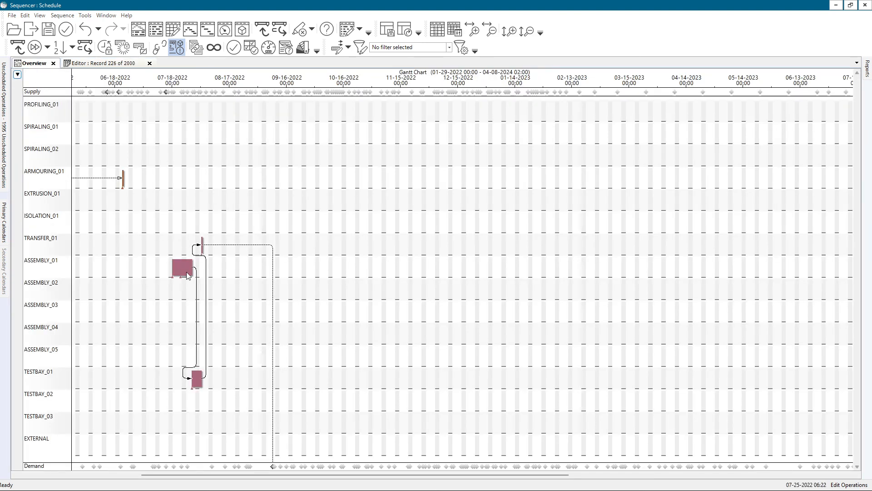
scroll(187, 272, "down", 2)
left_click_drag(140, 261, 235, 261)
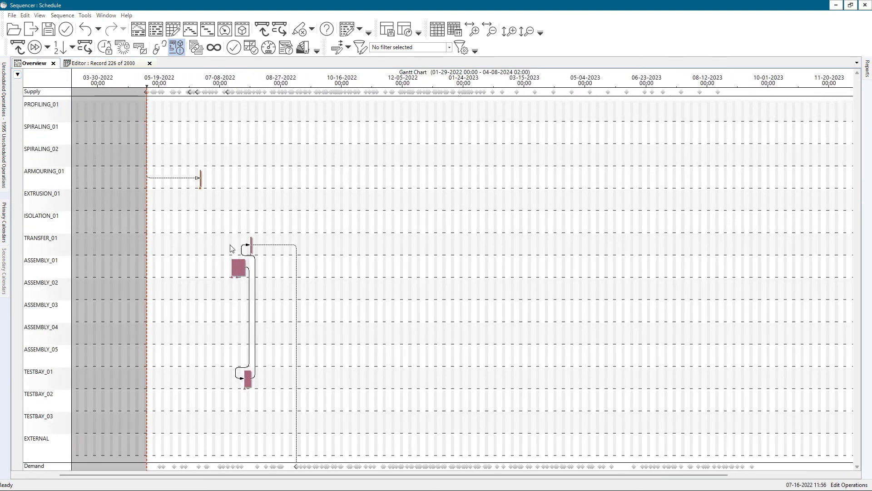
scroll(235, 286, "up", 2)
left_click_drag(194, 274, 252, 286)
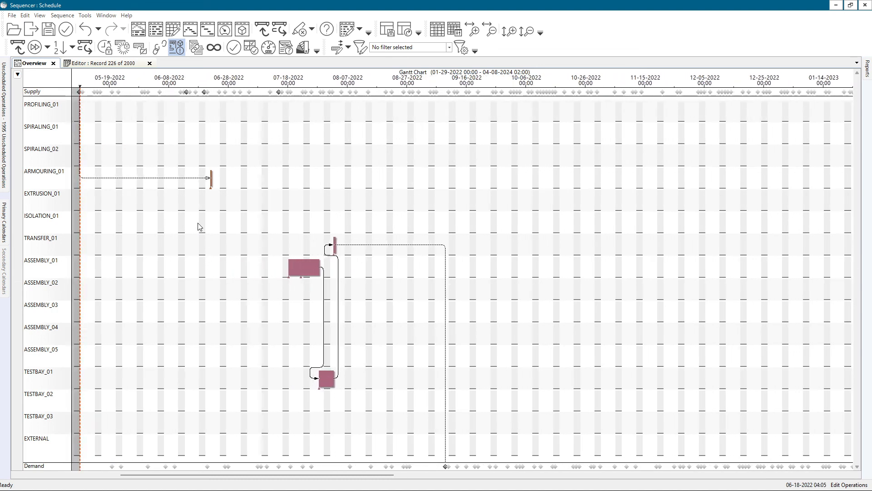
left_click(301, 311)
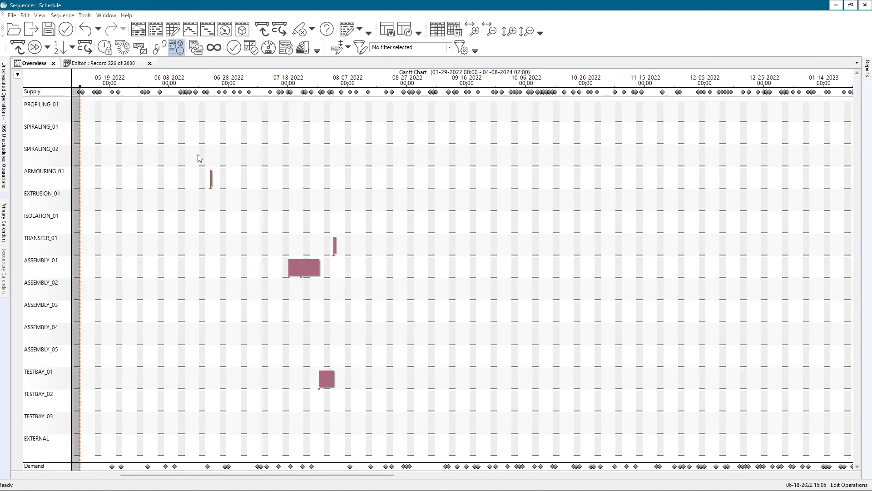
Clear the order number filter in the Editor so all orders are listed, and return to the Gantt chart
left_click(102, 63)
left_click(296, 91)
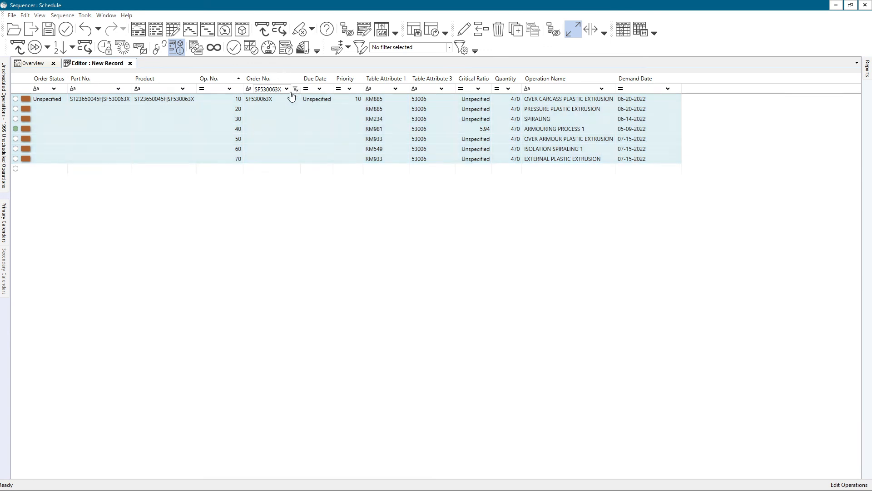
right_click(213, 151)
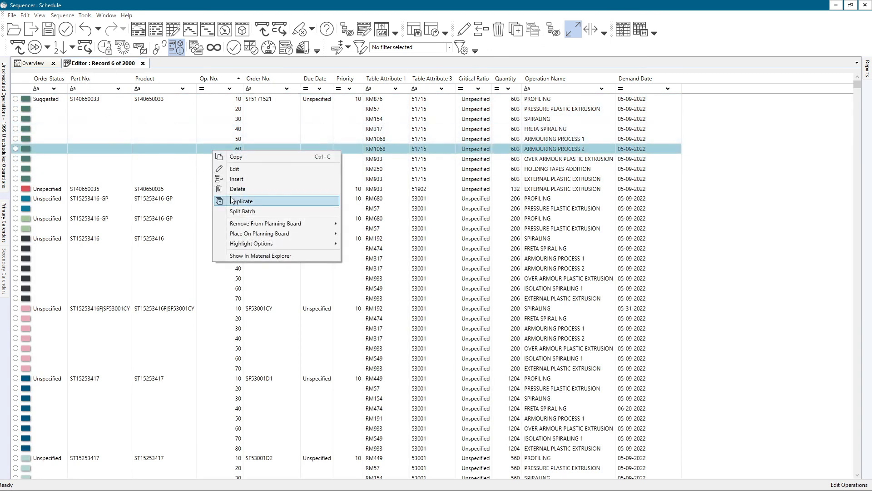
left_click(34, 73)
left_click(33, 62)
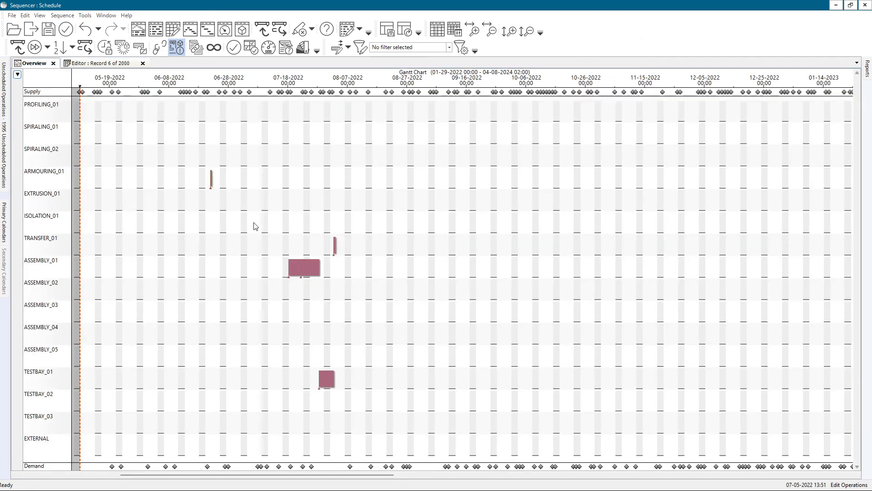
Highlight the links of the ASSEMBLY_01 operation on the Gantt chart and locate that operation and its order in the Editor
left_click(299, 264, "alt")
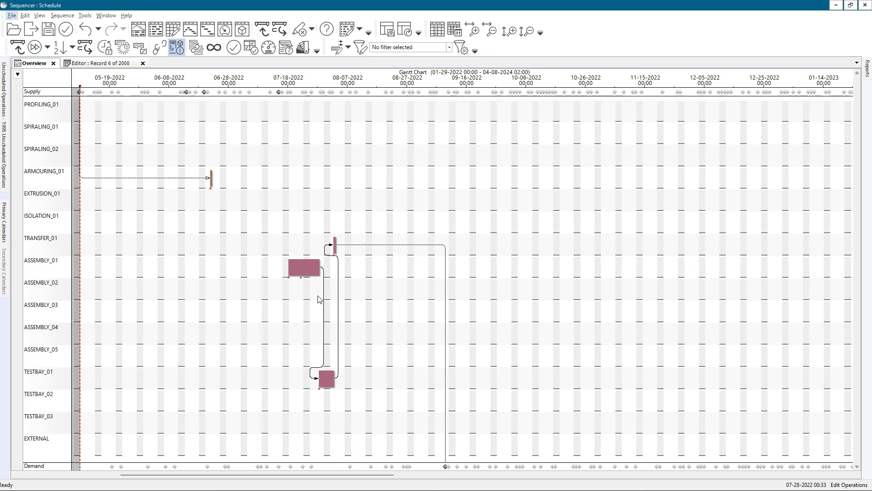
right_click(294, 269)
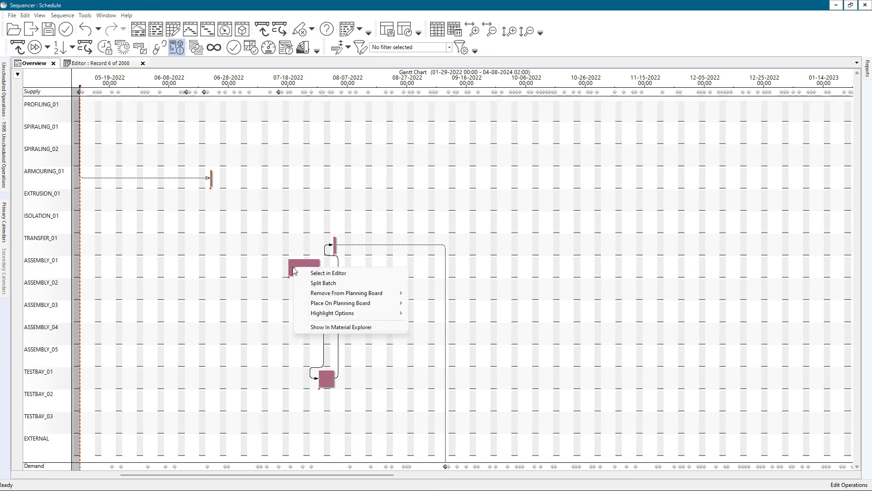
left_click(329, 273)
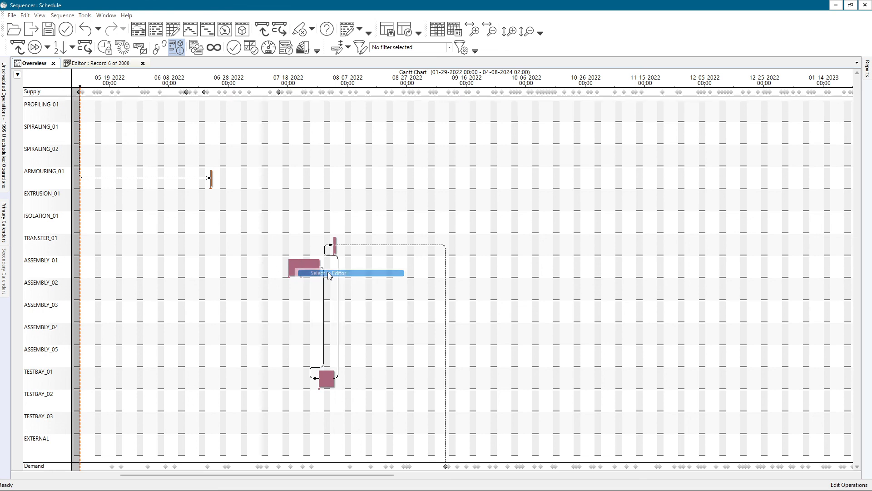
left_click(126, 64)
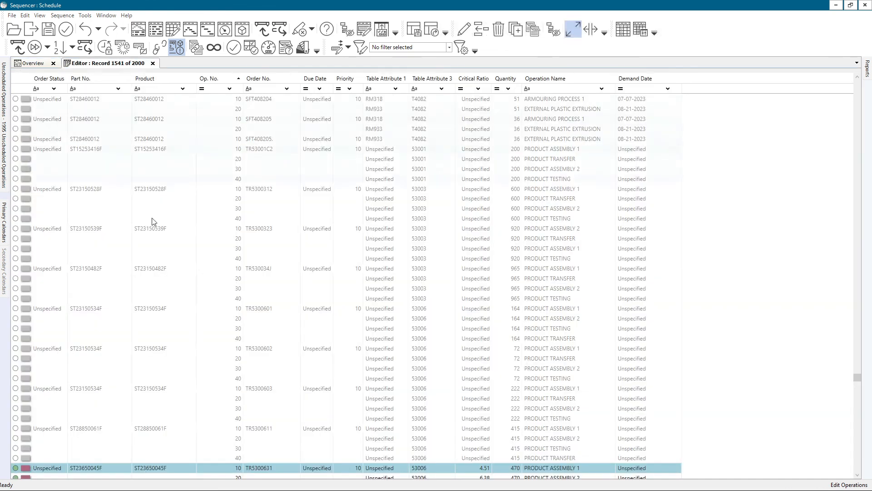
scroll(121, 354, "down", 6)
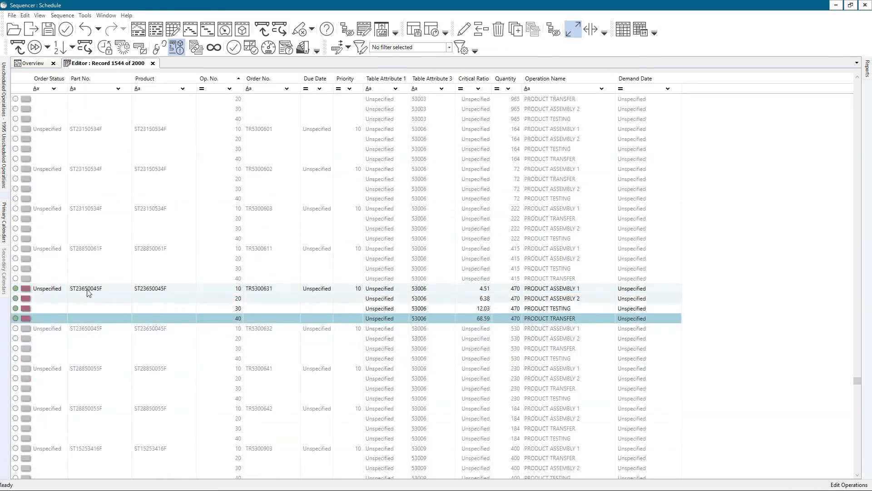
left_click(89, 286)
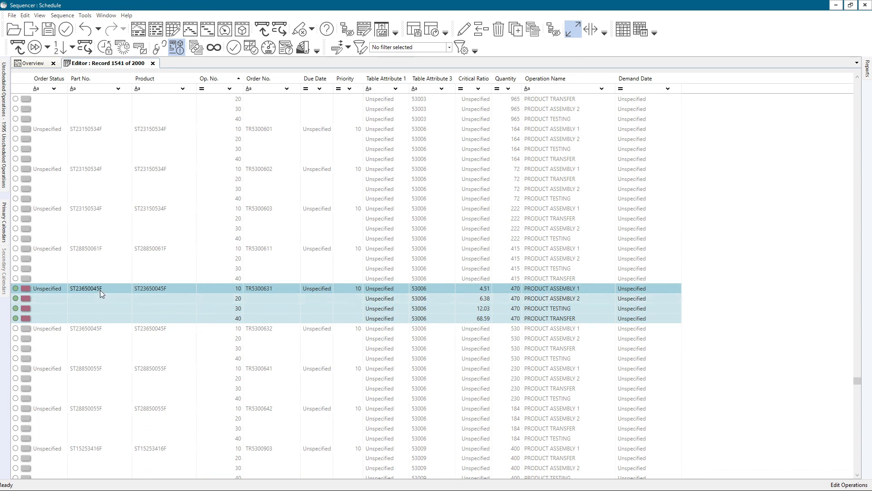
Compare the highlighted assembly order's rows with the dimmed orders in the Editor and with the linked bars on the Gantt chart
left_click(74, 147)
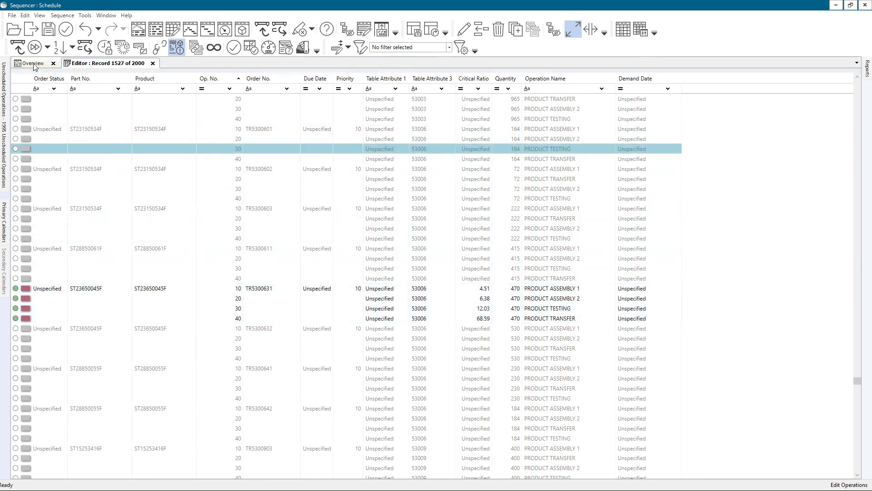
left_click(36, 64)
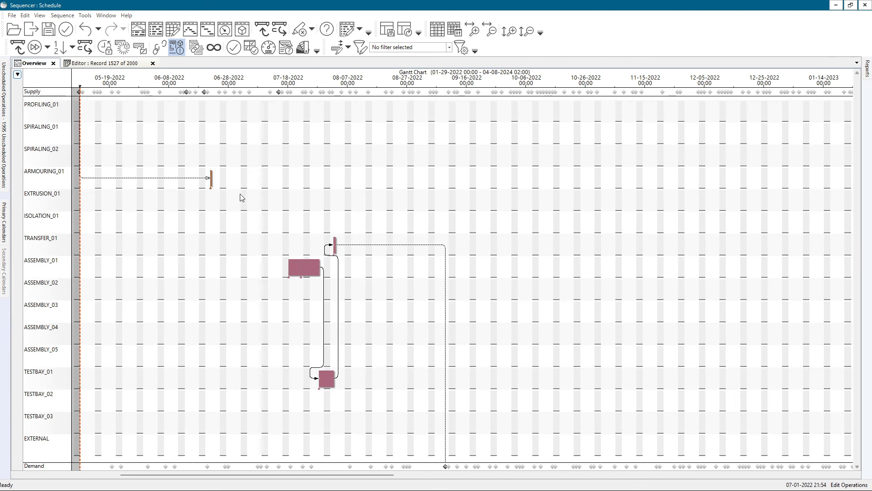
left_click(125, 63)
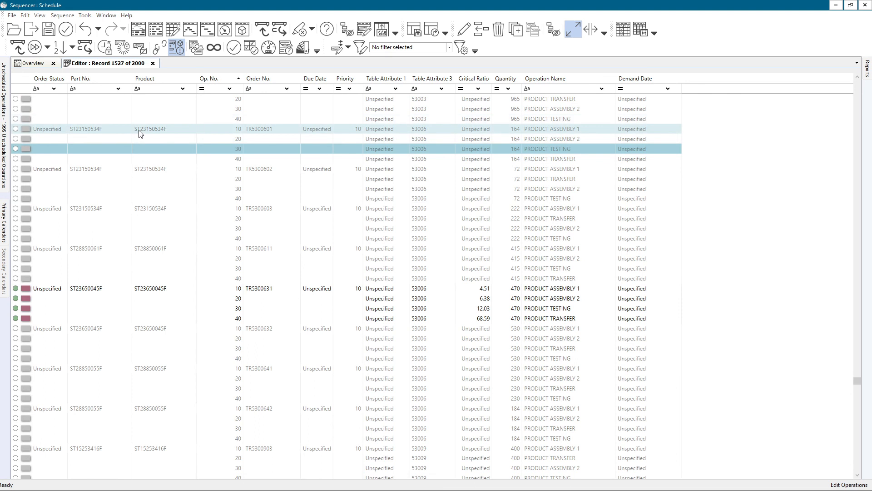
left_click(204, 188)
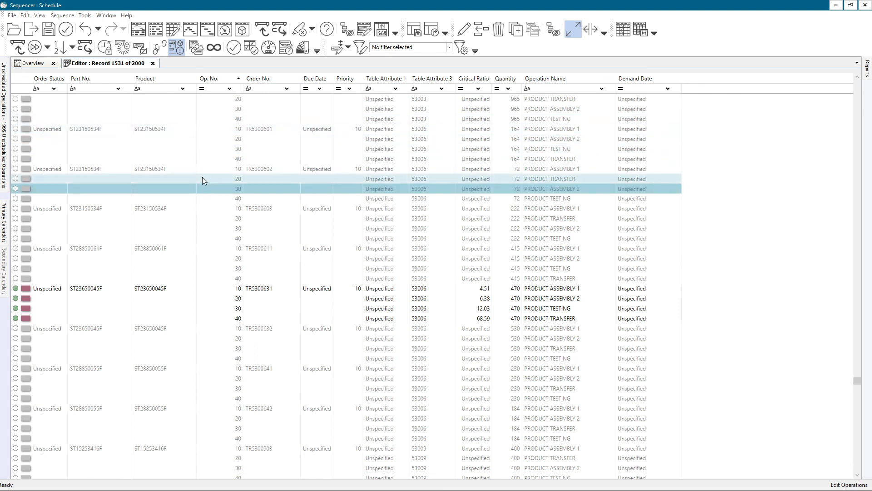